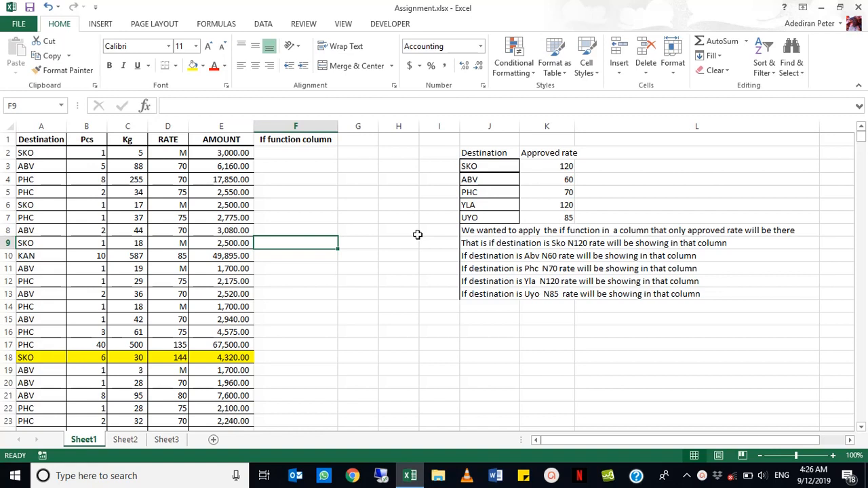
pyautogui.click(328, 178)
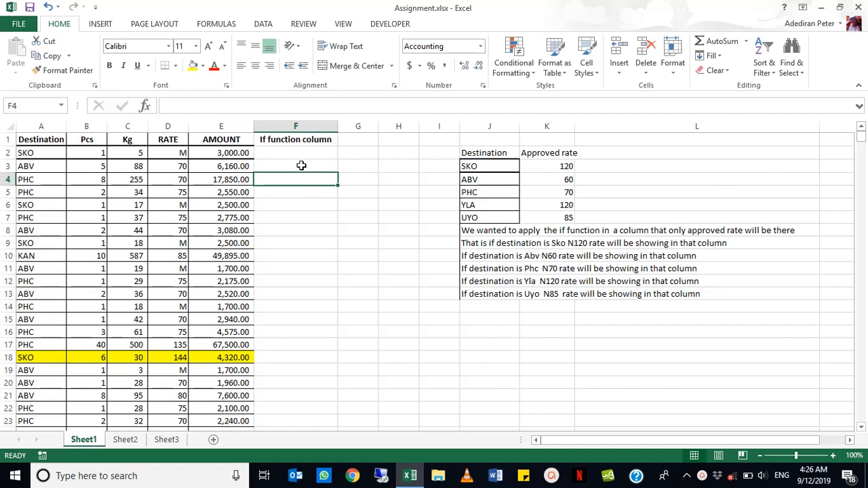
pyautogui.click(299, 164)
pyautogui.click(302, 194)
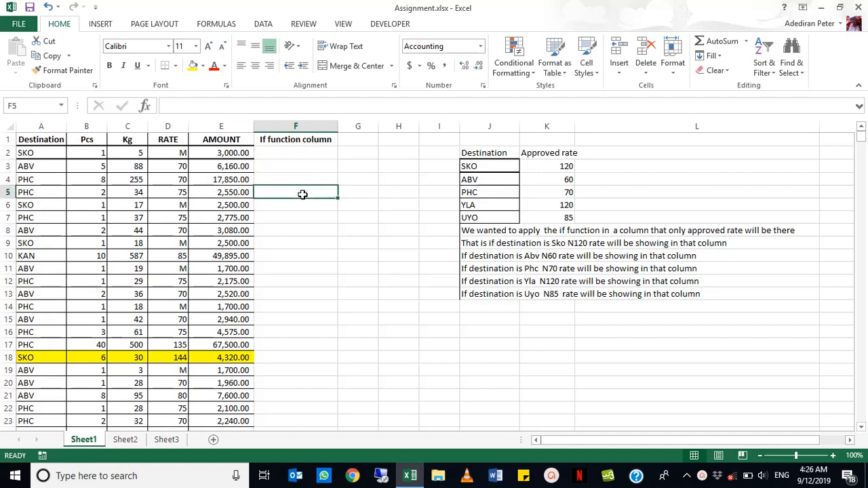
pyautogui.click(301, 167)
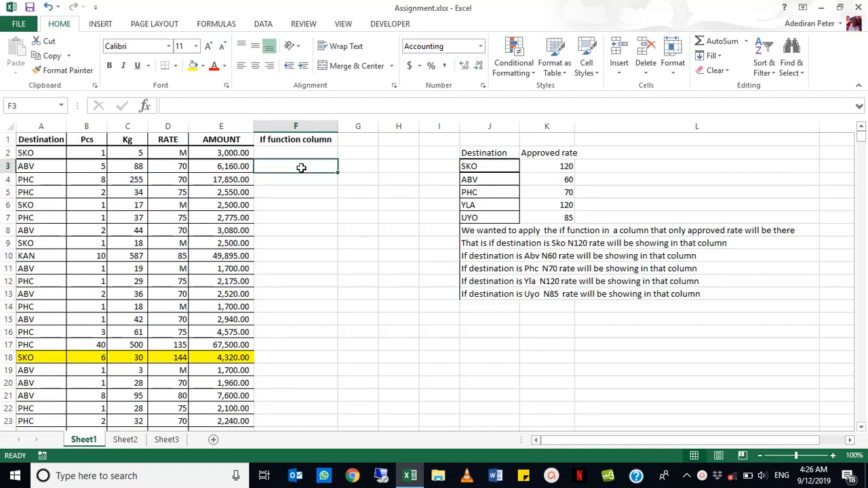
pyautogui.click(319, 231)
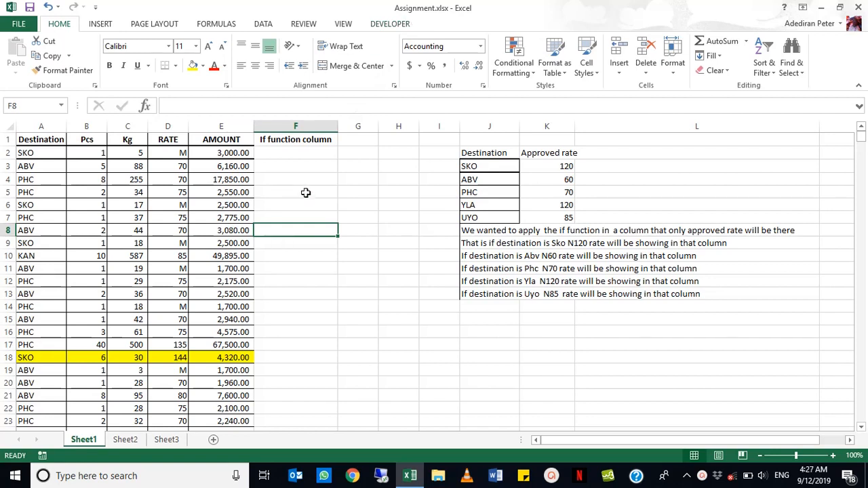
pyautogui.click(290, 172)
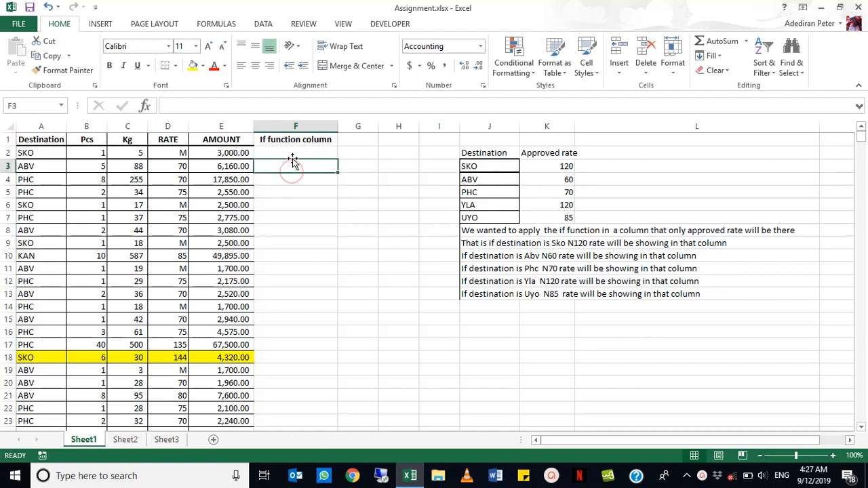
pyautogui.click(292, 154)
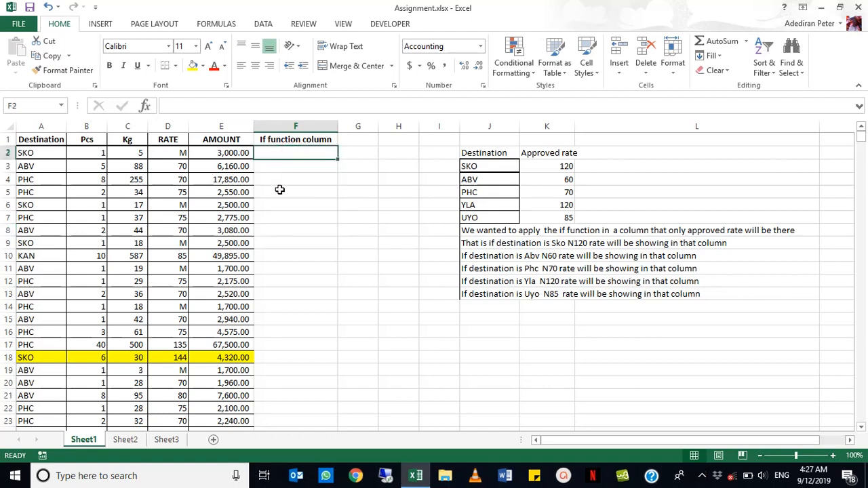
# - Change the fill colour of the yellow-highlighted row 18 to white
pyautogui.click(5, 357)
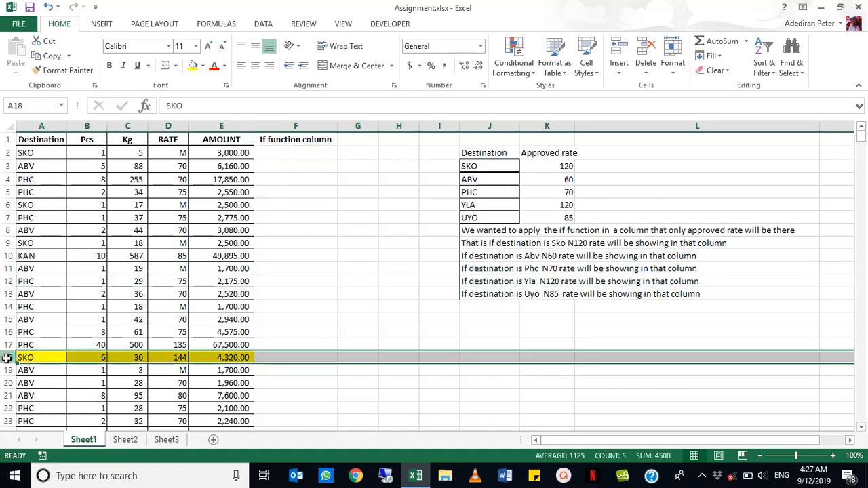
pyautogui.click(202, 67)
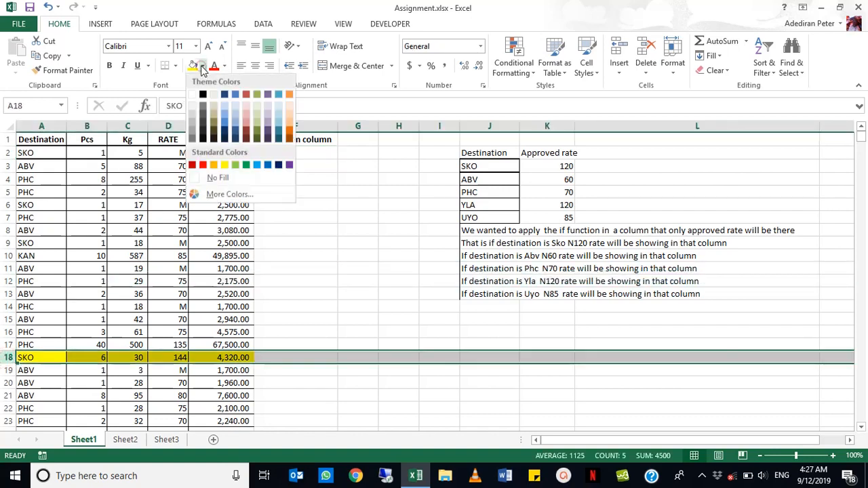
pyautogui.click(192, 95)
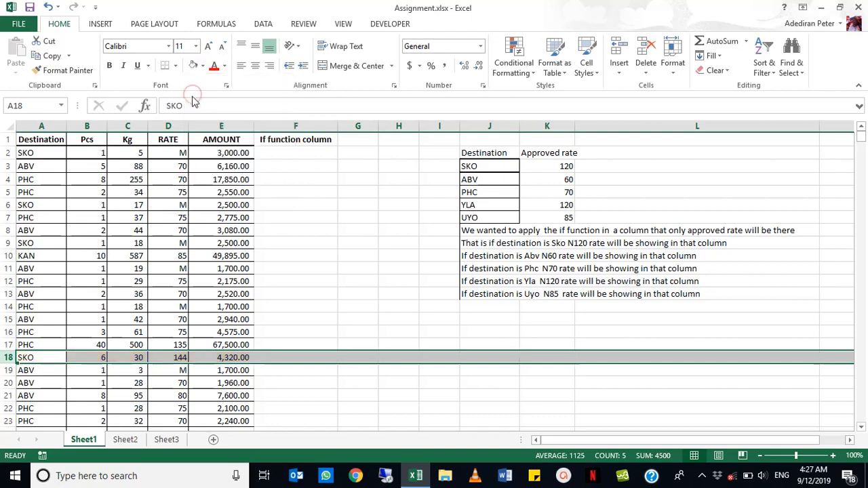
pyautogui.click(200, 268)
pyautogui.click(308, 270)
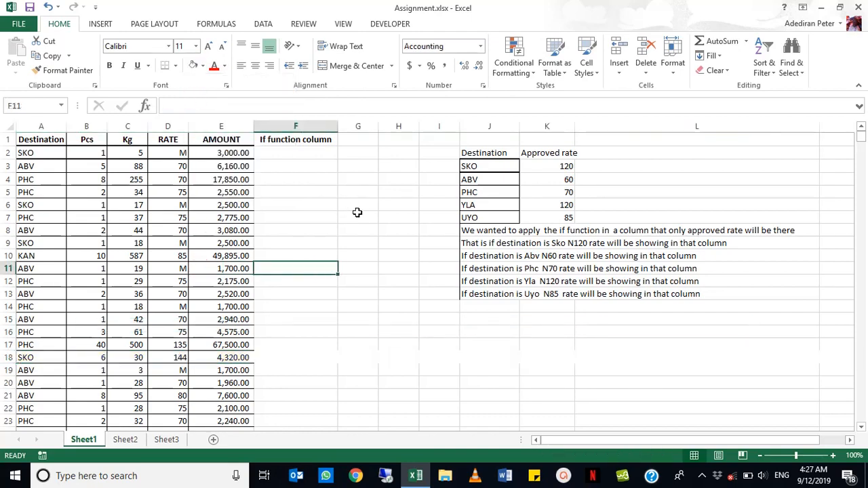
# - Enter the text IF in cell G4
pyautogui.click(346, 181)
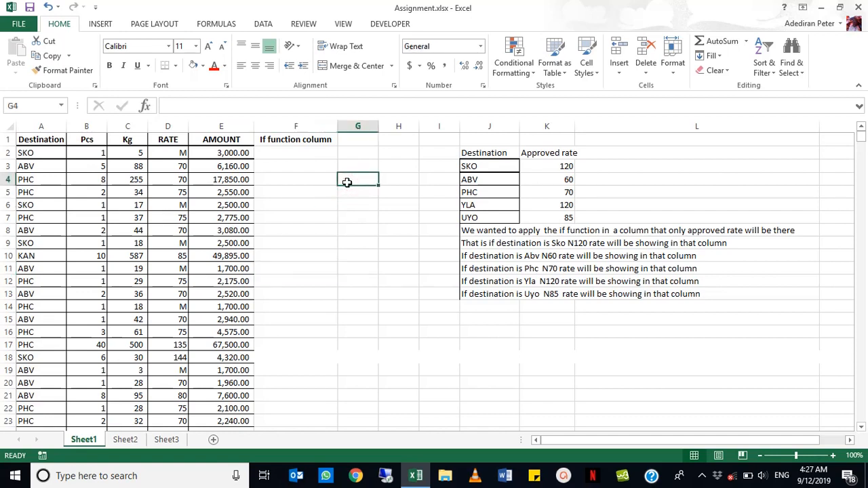
pyautogui.write('FI')
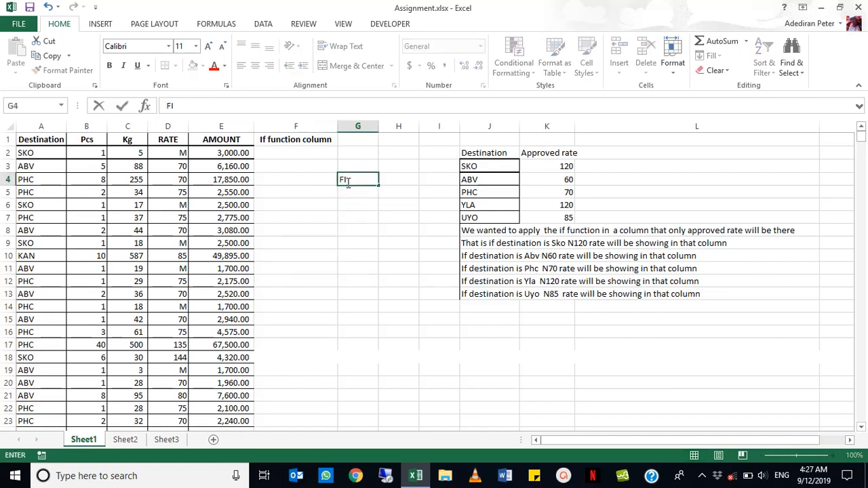
pyautogui.press('BackSpace')
pyautogui.press('BackSpace')
pyautogui.write('IF')
pyautogui.click(348, 182)
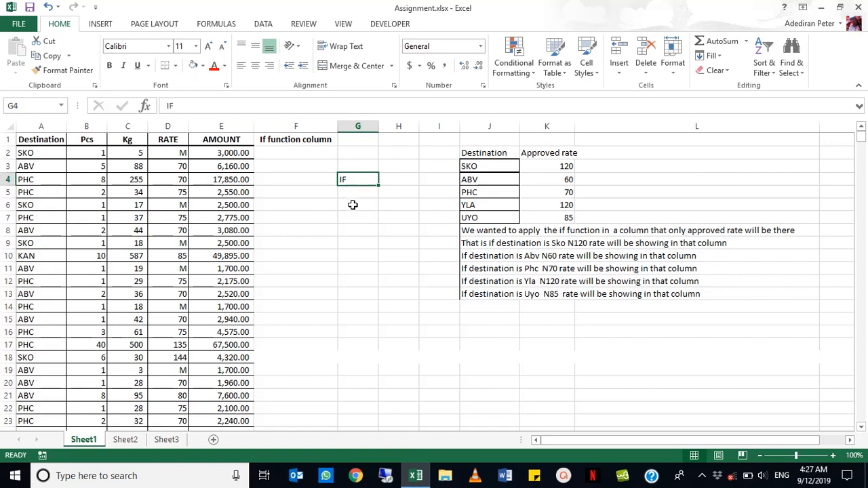
pyautogui.click(352, 204)
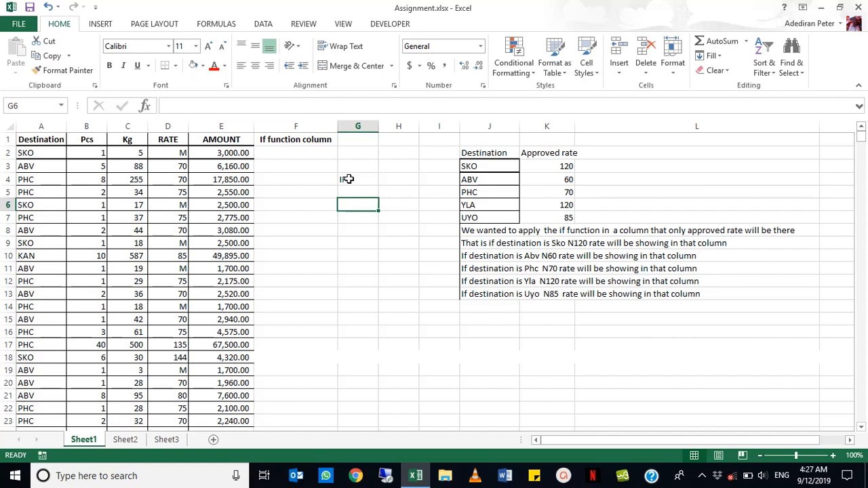
# - Delete the IF text from cell G4
pyautogui.click(348, 178)
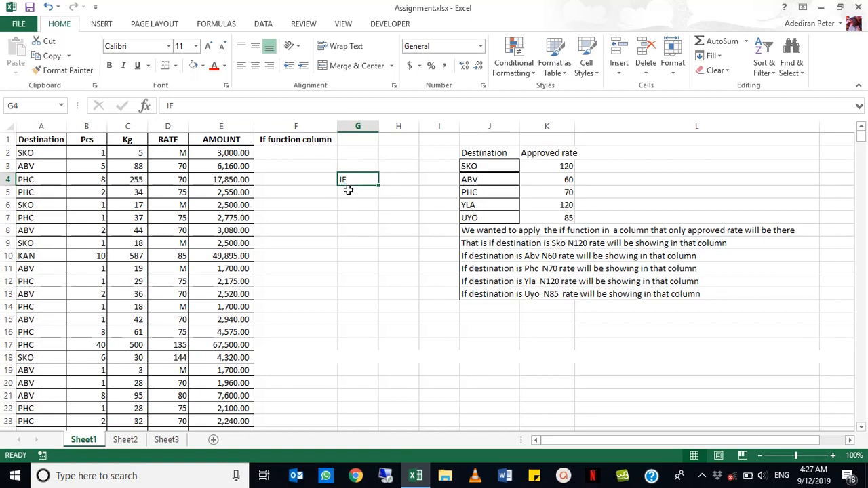
pyautogui.press('Delete')
pyautogui.click(348, 191)
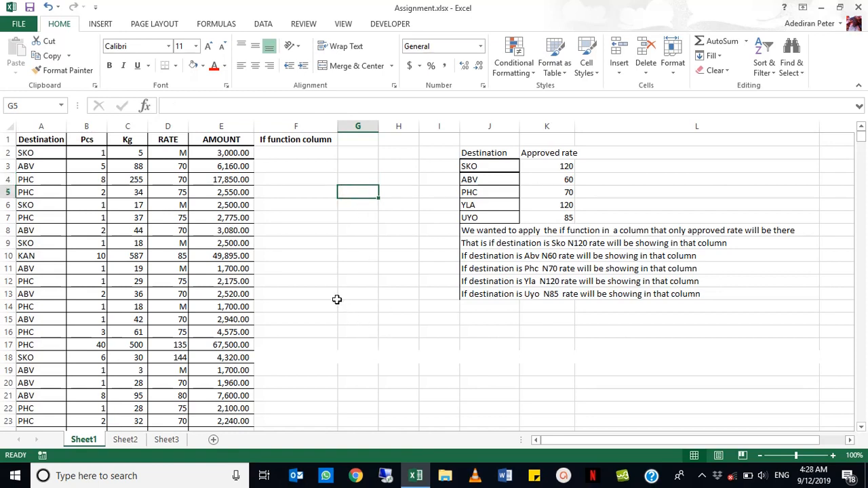
# - List the comparison operators =, >, <, >= and <= in cells G9 to G13, one per cell
pyautogui.click(354, 241)
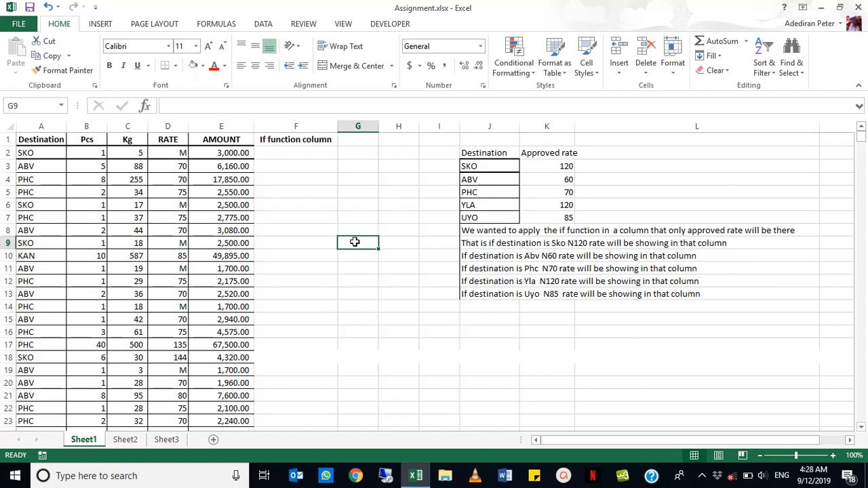
pyautogui.write('=')
pyautogui.press('Return')
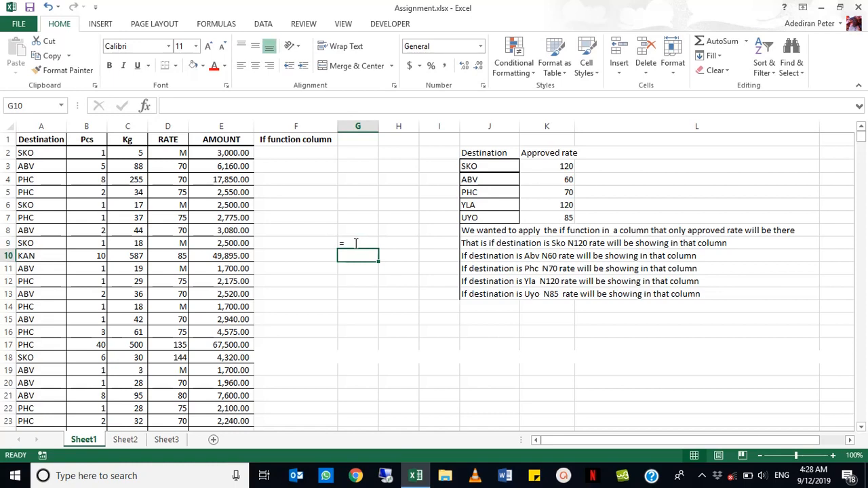
pyautogui.write('>')
pyautogui.press('Return')
pyautogui.write('<')
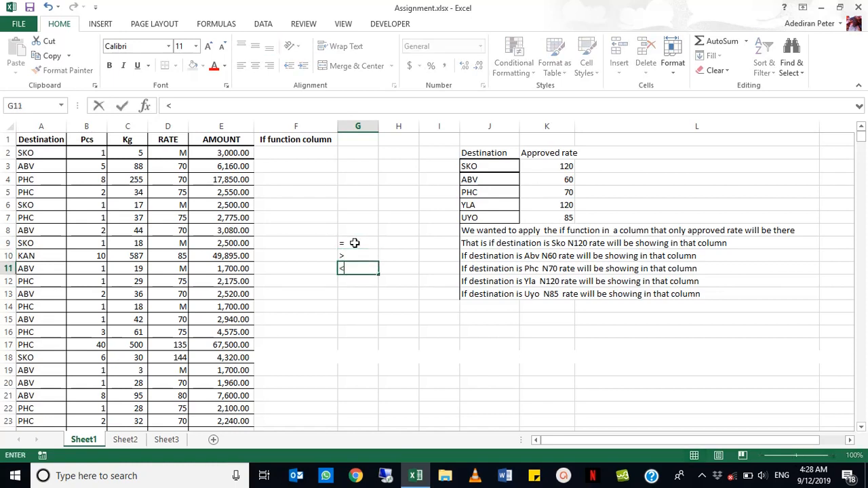
pyautogui.press('Return')
pyautogui.write('>=')
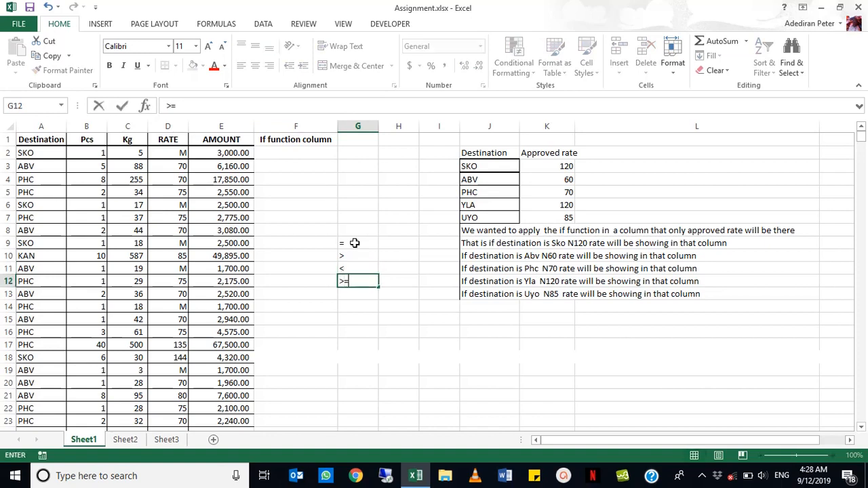
pyautogui.press('Return')
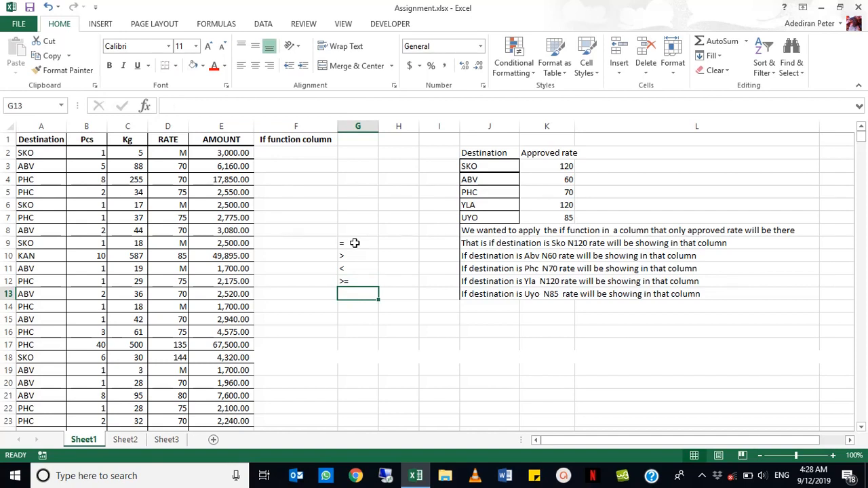
pyautogui.write('<=')
pyautogui.press('Return')
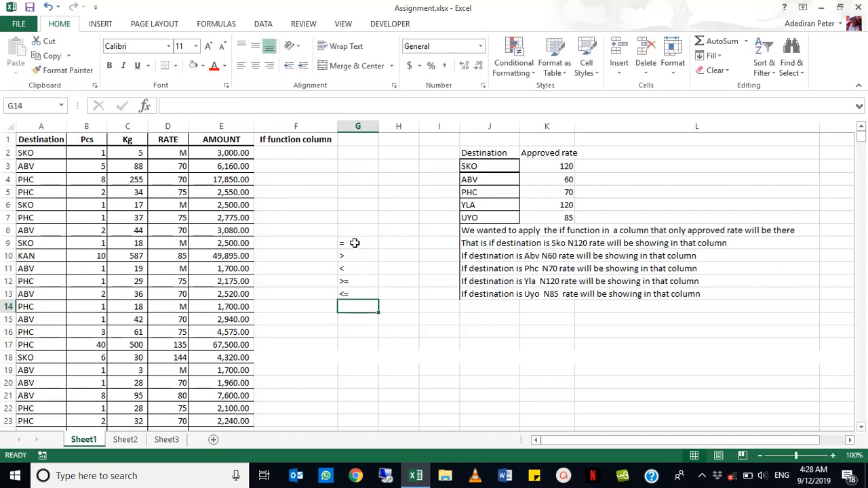
# - Clear the list of comparison operators from column G by deleting the contents of G8:G13
pyautogui.press('Up')
pyautogui.press('Up')
pyautogui.press('Up')
pyautogui.press('Up')
pyautogui.press('Up')
pyautogui.press('Up')
pyautogui.hotkey('shift', 'Down')
pyautogui.hotkey('shift', 'Down')
pyautogui.hotkey('shift', 'Down')
pyautogui.hotkey('shift', 'Down')
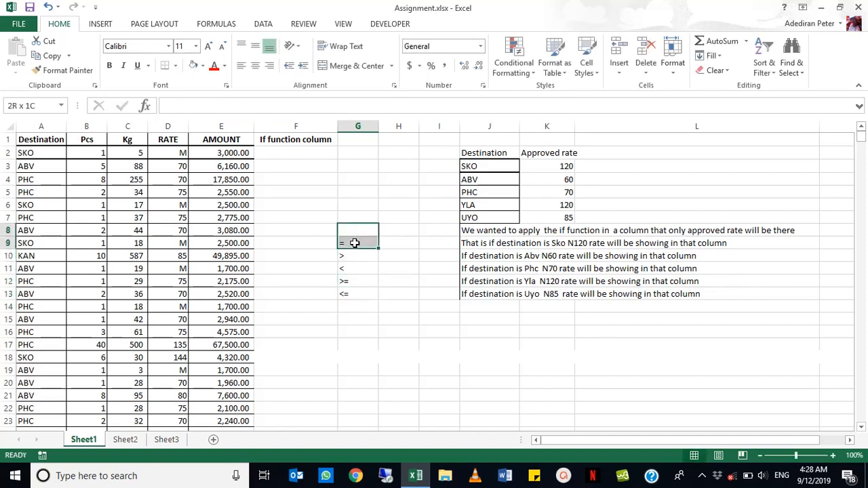
pyautogui.hotkey('shift', 'Down')
pyautogui.press('Delete')
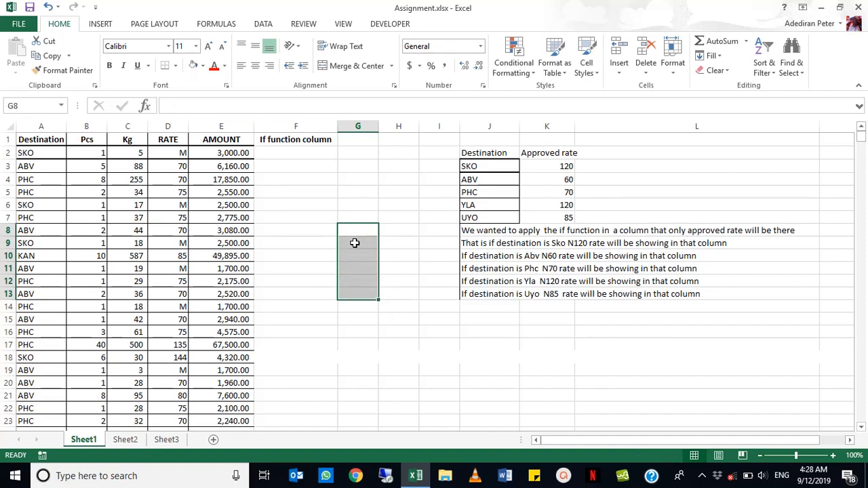
# - Enter the test numbers 5 in cell G6 and 6 in cell G7
pyautogui.click(356, 202)
pyautogui.write('5')
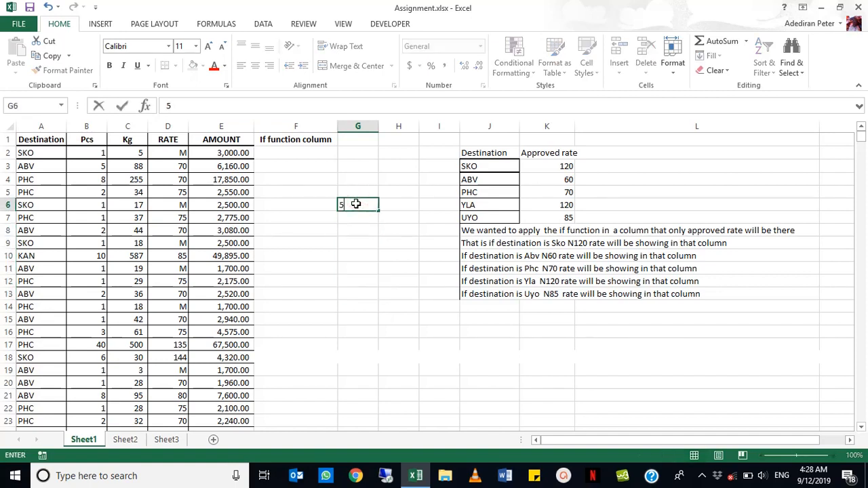
pyautogui.press('Return')
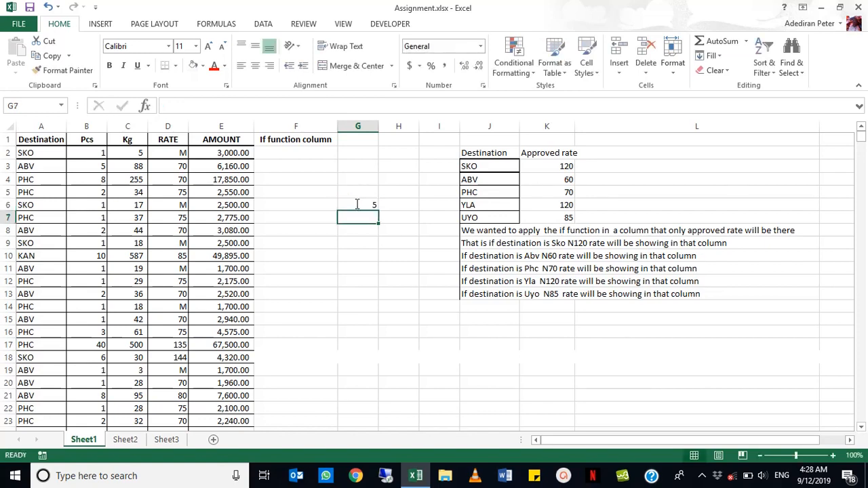
pyautogui.write('6')
pyautogui.press('Return')
# - Enter the equality test formula =G6=G7 in cell G9
pyautogui.press('Return')
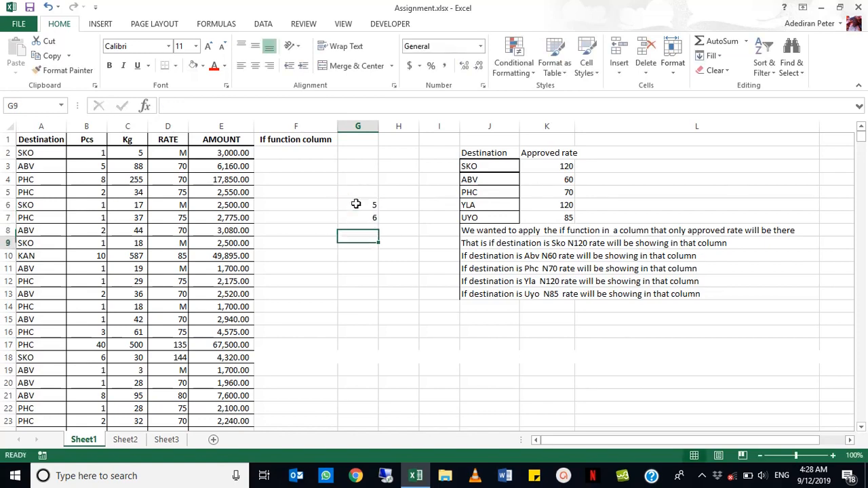
pyautogui.write('=')
pyautogui.click(356, 204)
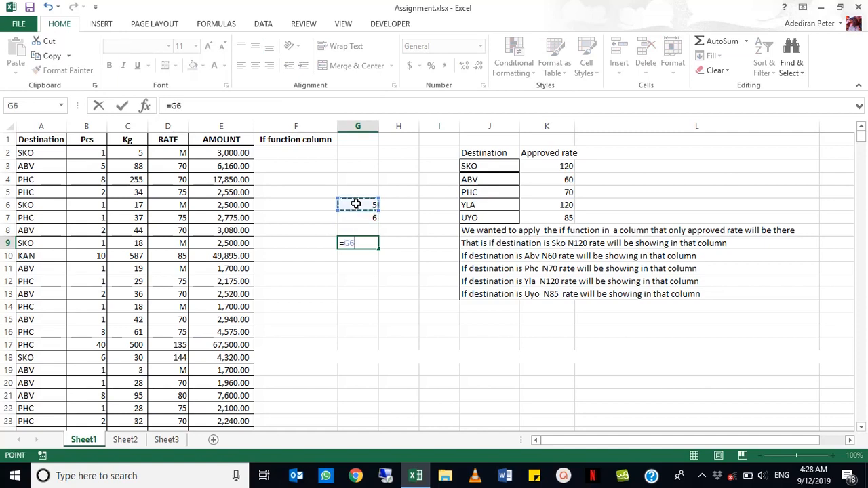
pyautogui.write('=')
pyautogui.press('Down')
pyautogui.press('Down')
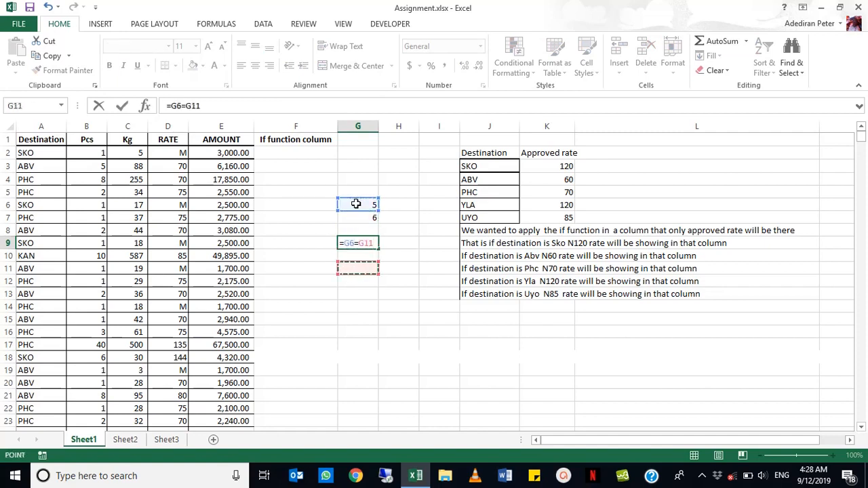
pyautogui.press('Up')
pyautogui.press('Up')
pyautogui.press('Up')
pyautogui.press('Up')
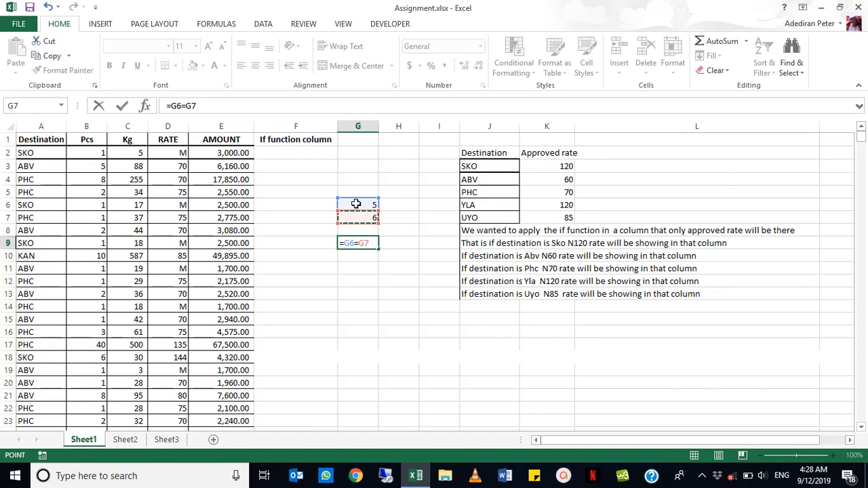
pyautogui.press('Return')
# - Set cell G6 to 6 and check the result of the equality test in G9
pyautogui.click(356, 204)
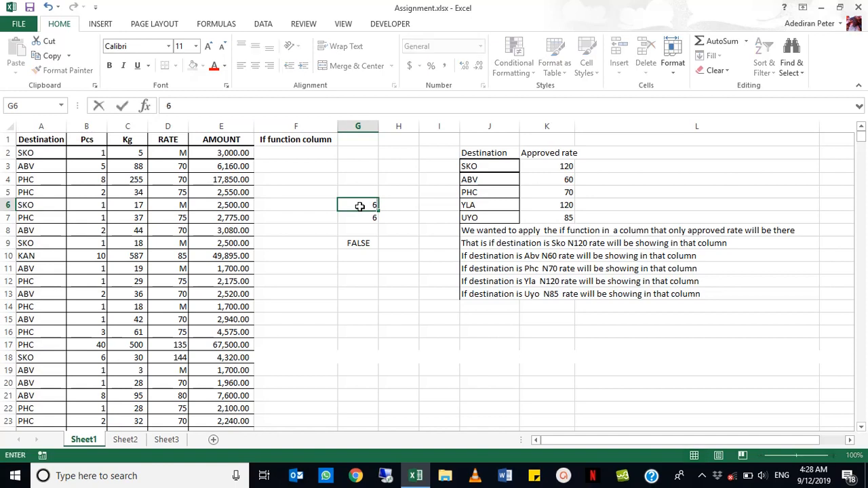
pyautogui.write('6')
pyautogui.press('Return')
pyautogui.click(354, 243)
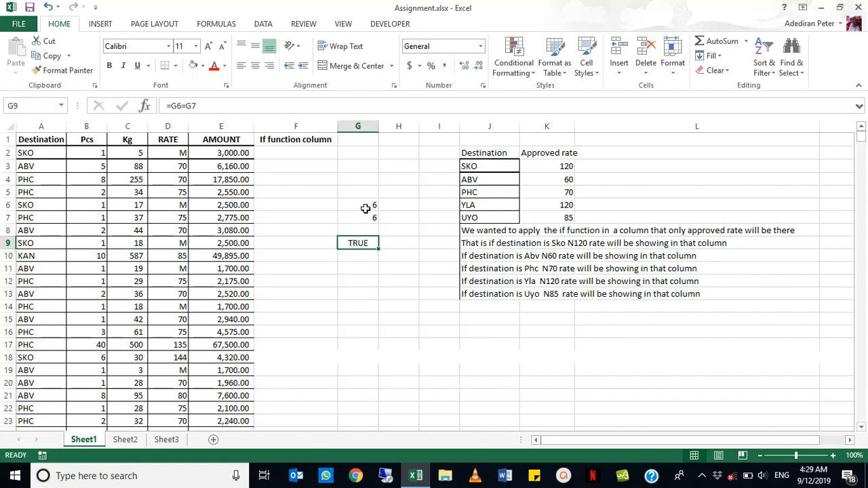
pyautogui.click(365, 206)
# - Enter a second pair of test numbers, 7 in cell G12 and 8 in cell G13
pyautogui.click(356, 284)
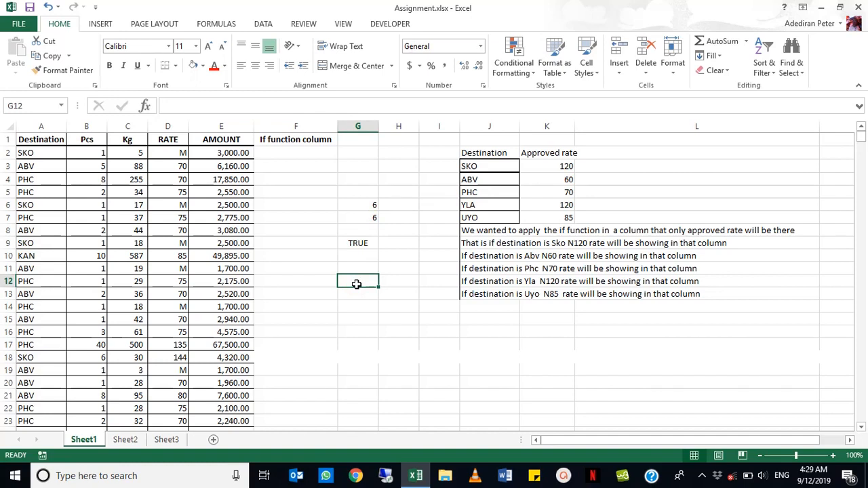
pyautogui.write('7')
pyautogui.press('Return')
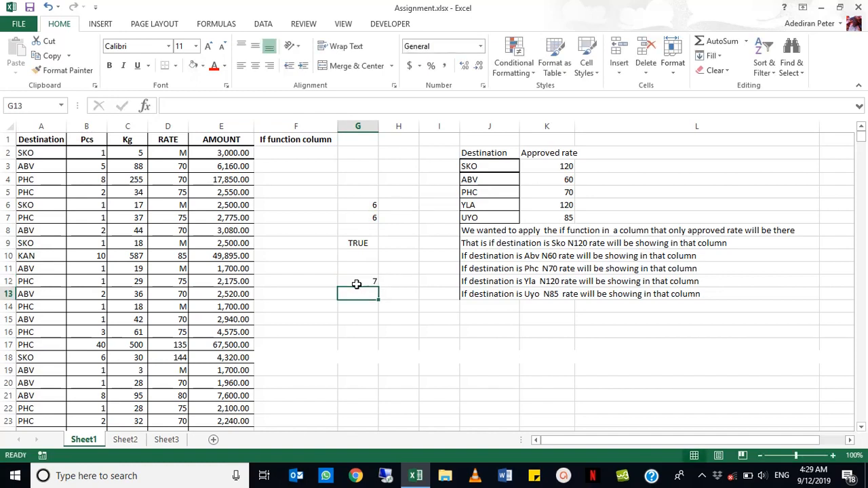
pyautogui.write('8')
pyautogui.press('Return')
pyautogui.press('Return')
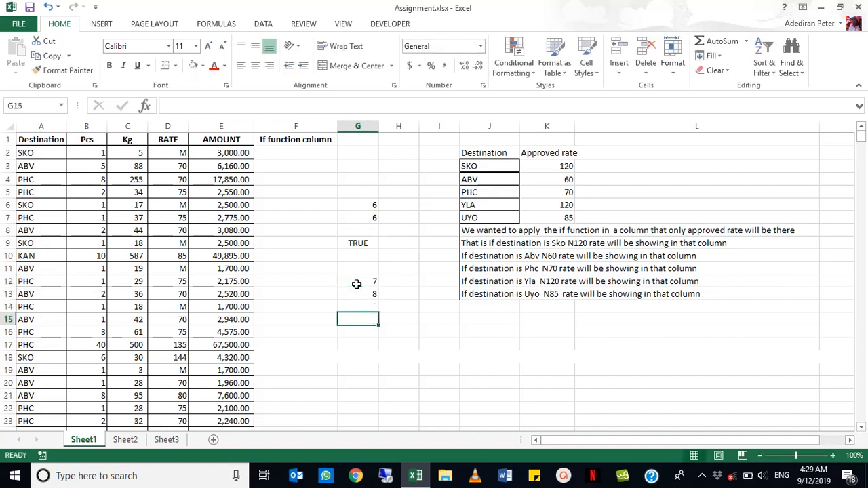
# - Enter the greater-than test formula =G12>G13 in cell G15 and check its result
pyautogui.write('=')
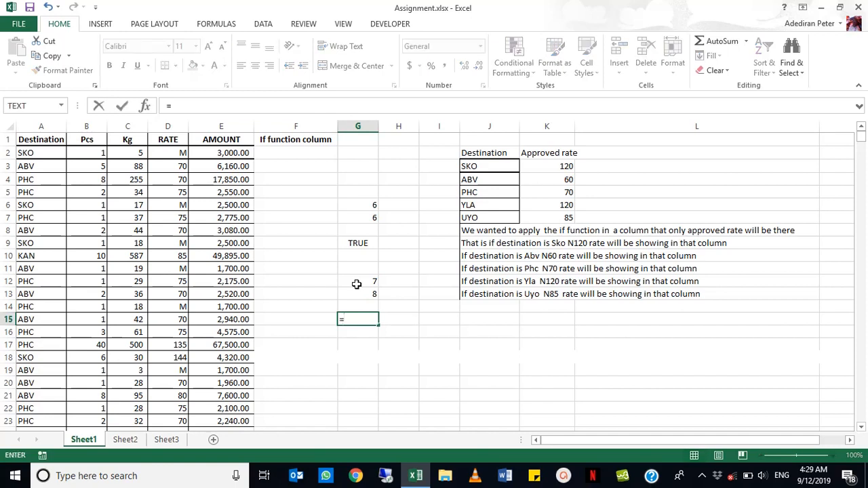
pyautogui.press('Up')
pyautogui.press('Up')
pyautogui.press('Up')
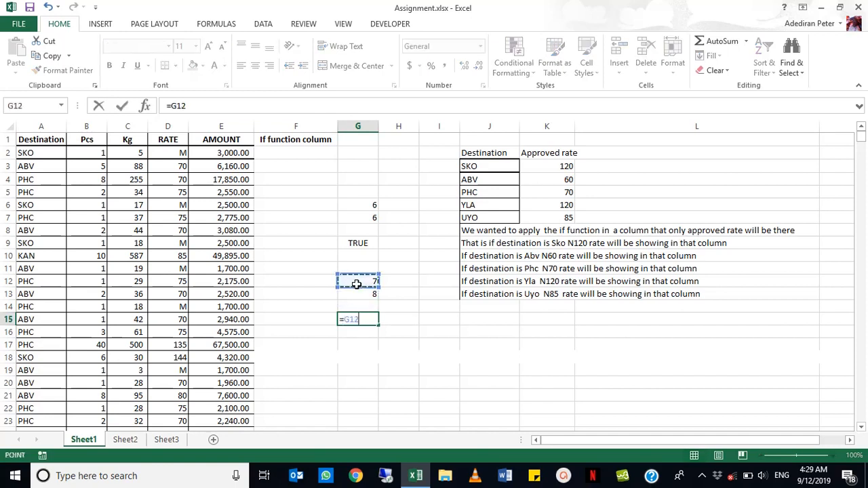
pyautogui.write('>')
pyautogui.press('Down')
pyautogui.press('Up')
pyautogui.press('Up')
pyautogui.press('Up')
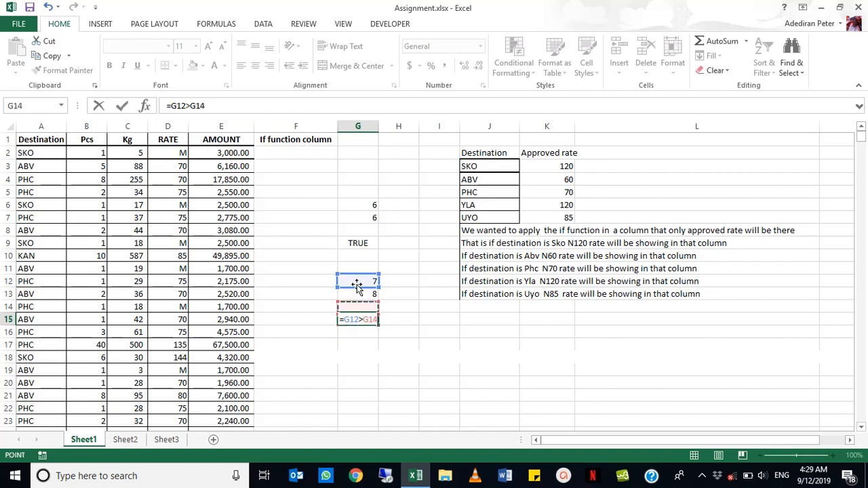
pyautogui.press('Return')
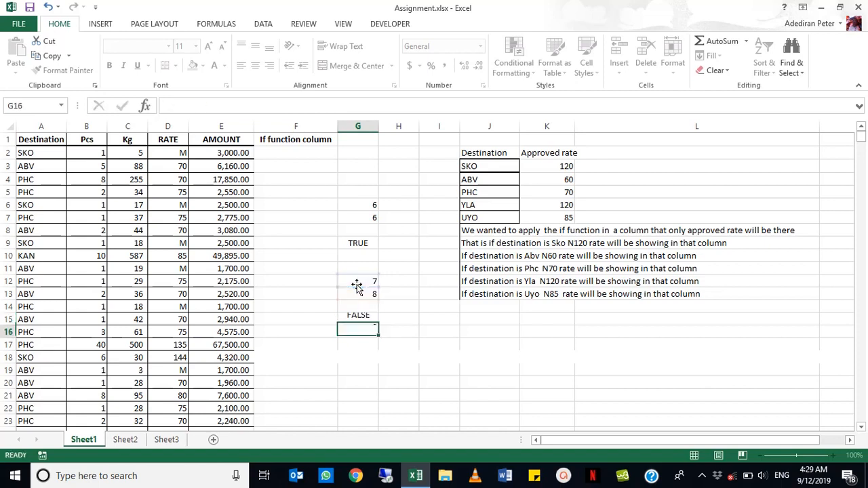
pyautogui.click(354, 315)
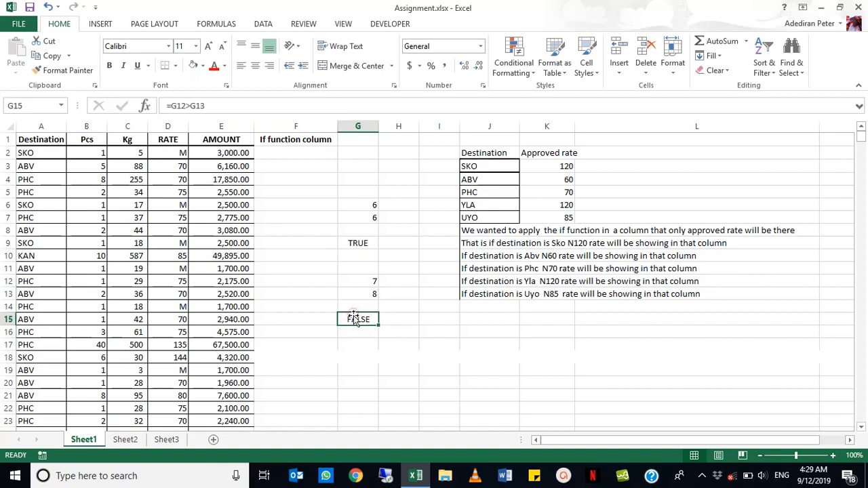
# - Set cell G12 to 9 and check the result of the greater-than test in G15
pyautogui.click(368, 282)
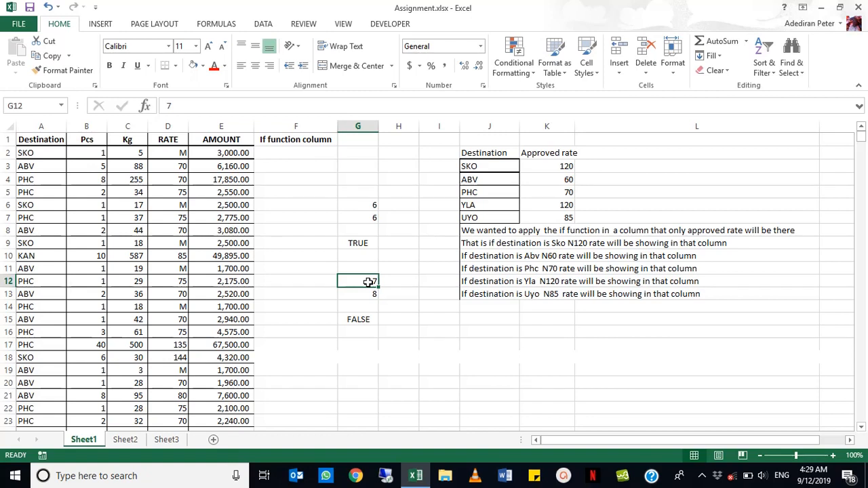
pyautogui.write('9')
pyautogui.press('Return')
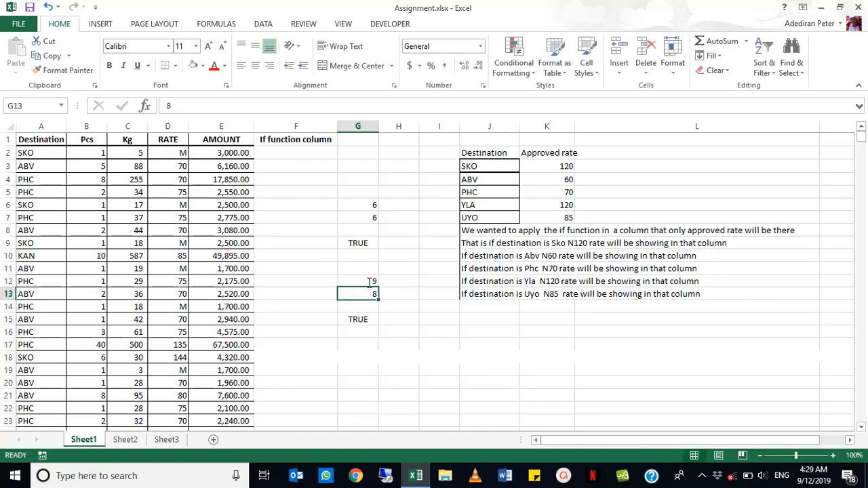
pyautogui.click(359, 318)
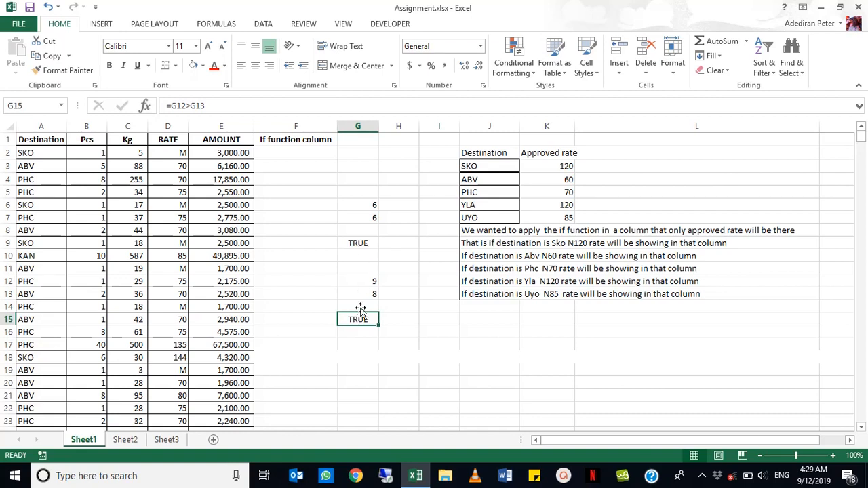
# - Set cell G13 to 10 and recheck the greater-than test in G15
pyautogui.click(363, 293)
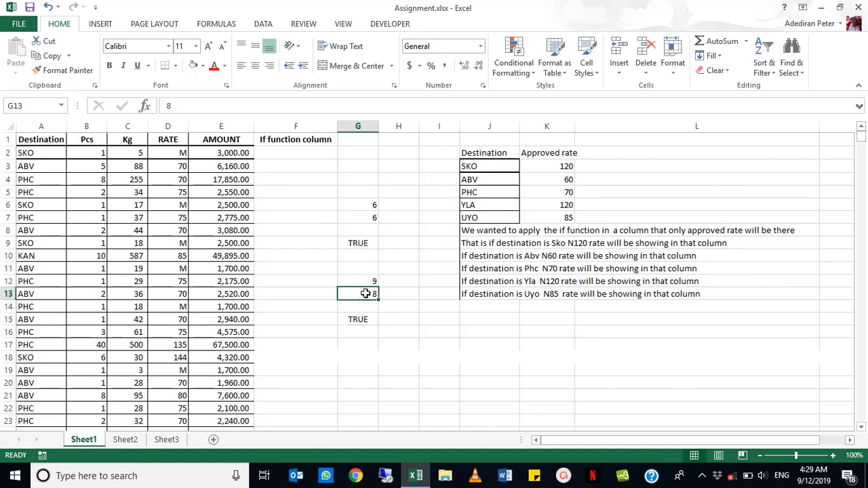
pyautogui.write('10')
pyautogui.press('Return')
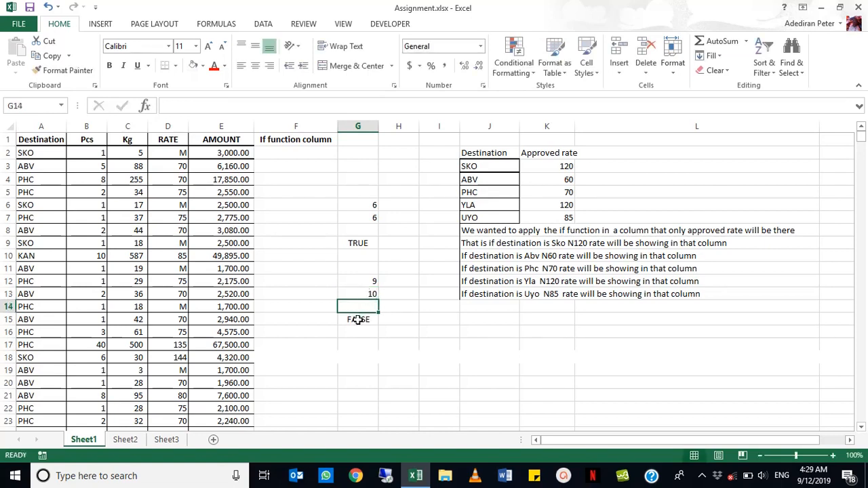
pyautogui.click(357, 319)
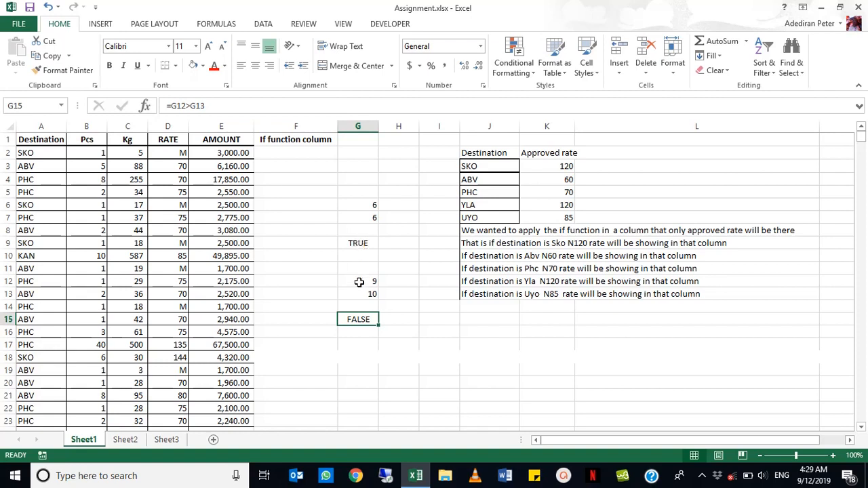
# - Review the equality test in cell G9 together with the numbers it compares in G6 and G7
pyautogui.click(357, 243)
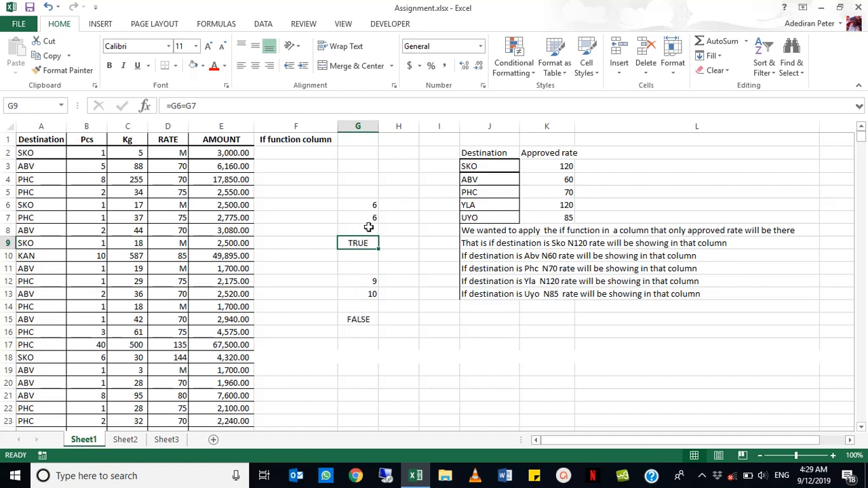
pyautogui.click(370, 204)
pyautogui.write('6')
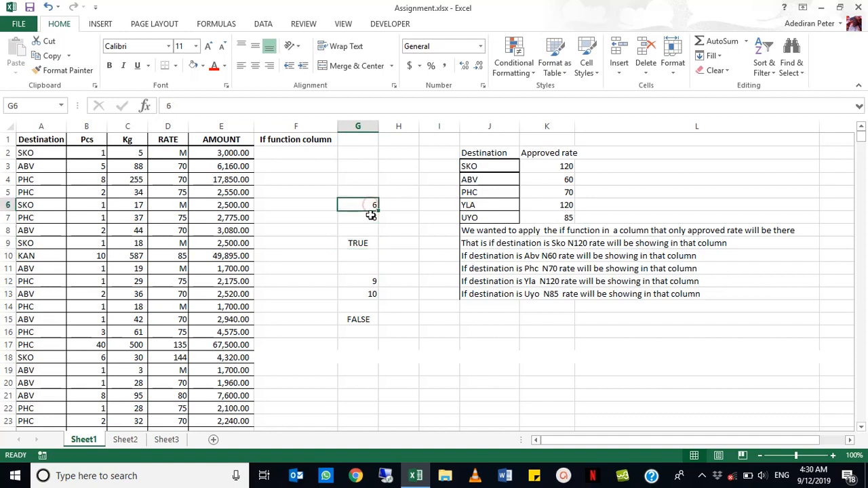
pyautogui.click(369, 220)
pyautogui.click(360, 242)
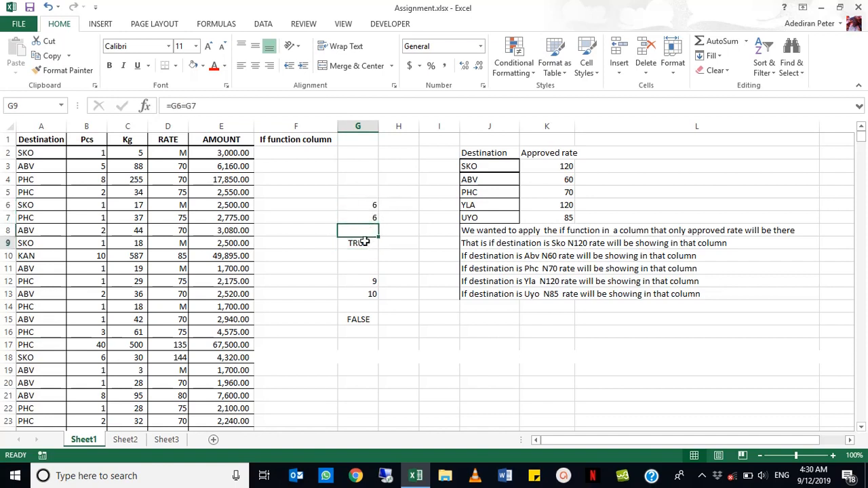
pyautogui.click(369, 204)
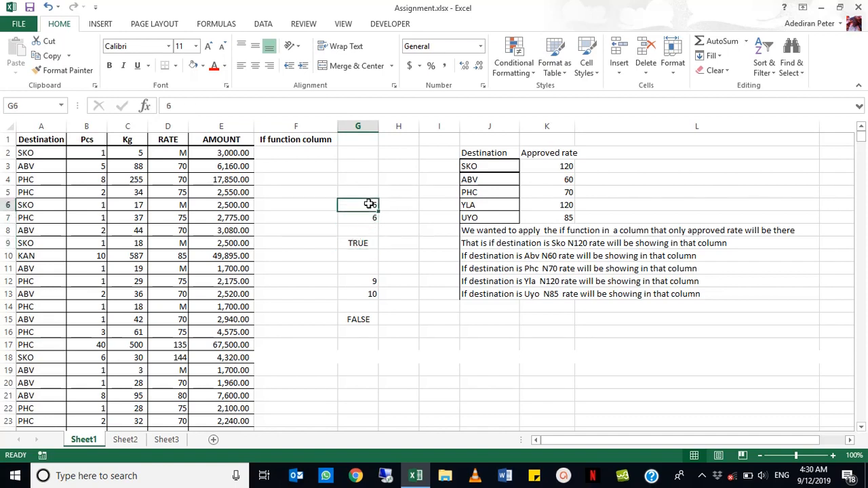
pyautogui.click(369, 217)
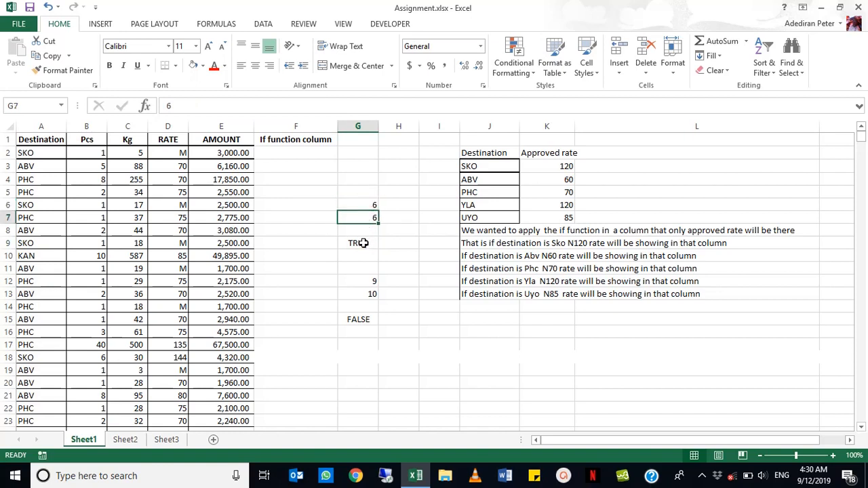
# - Replace the equality test in cell G9 with the formula =IF(G6=G7,"Okay","Problem")
pyautogui.click(362, 242)
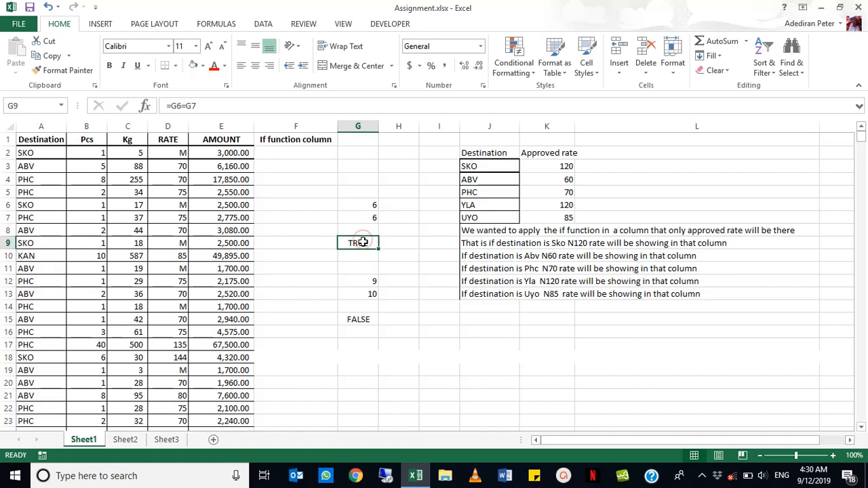
pyautogui.write('=')
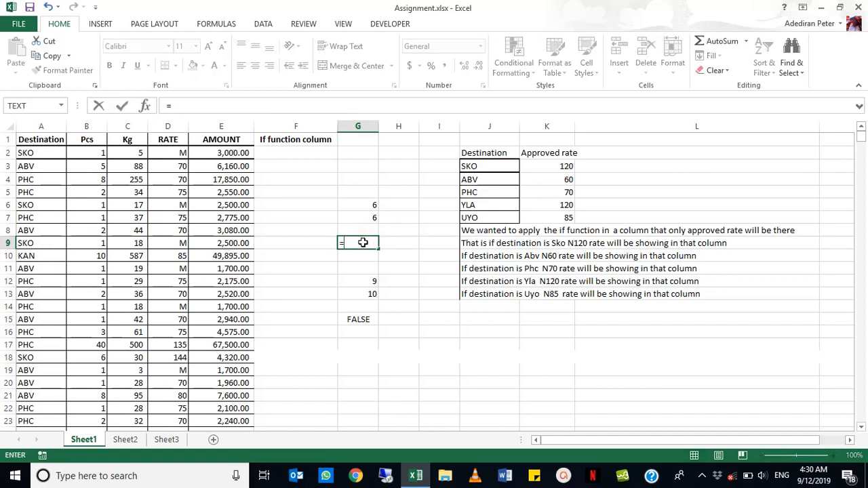
pyautogui.write('if')
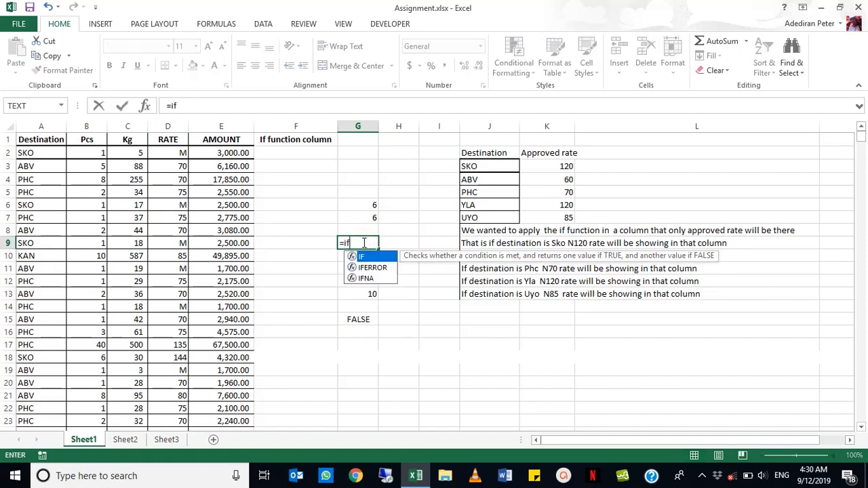
pyautogui.press('Tab')
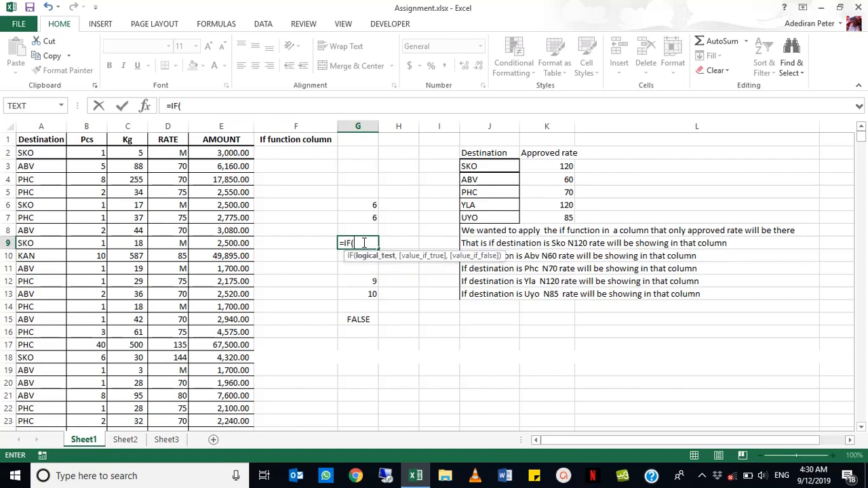
pyautogui.click(367, 204)
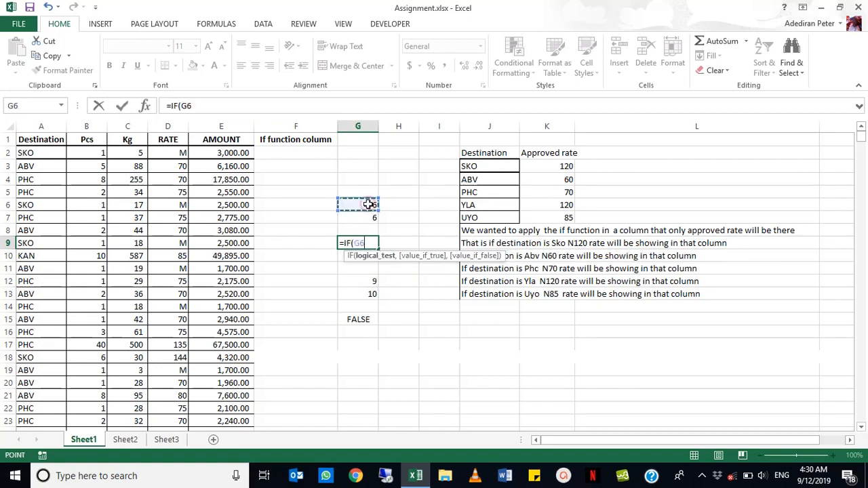
pyautogui.write('=')
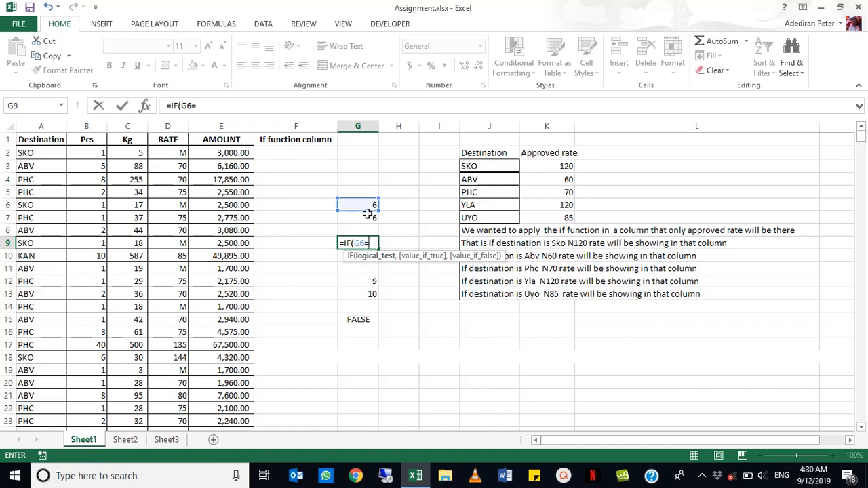
pyautogui.click(367, 214)
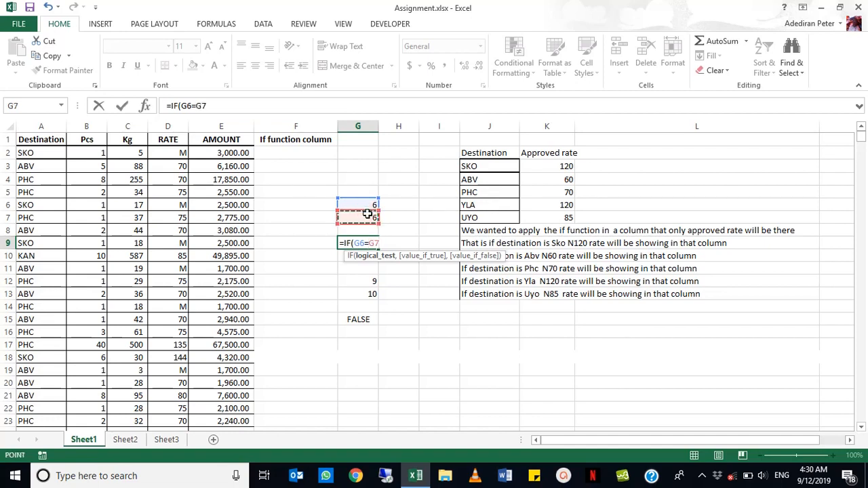
pyautogui.write(',')
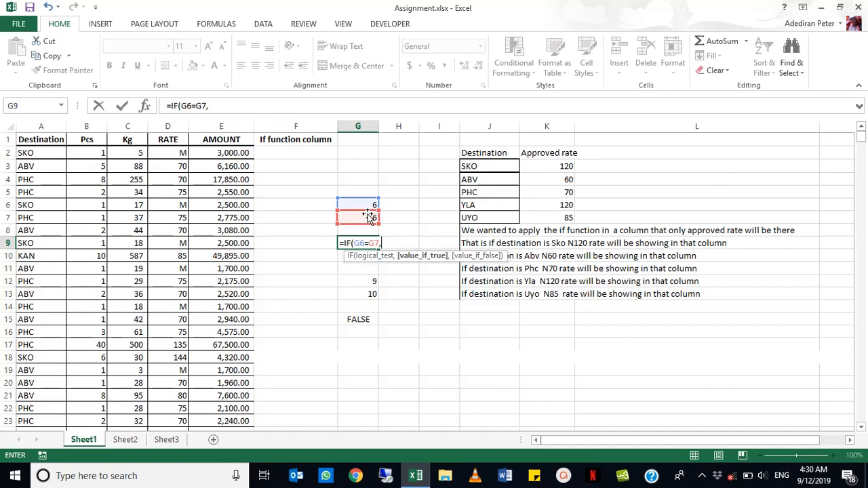
pyautogui.write('"Okay",')
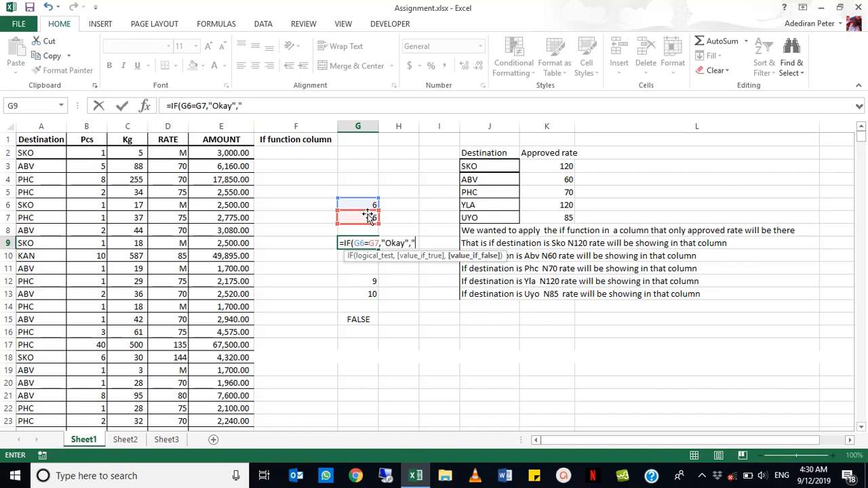
pyautogui.write('"Problem')
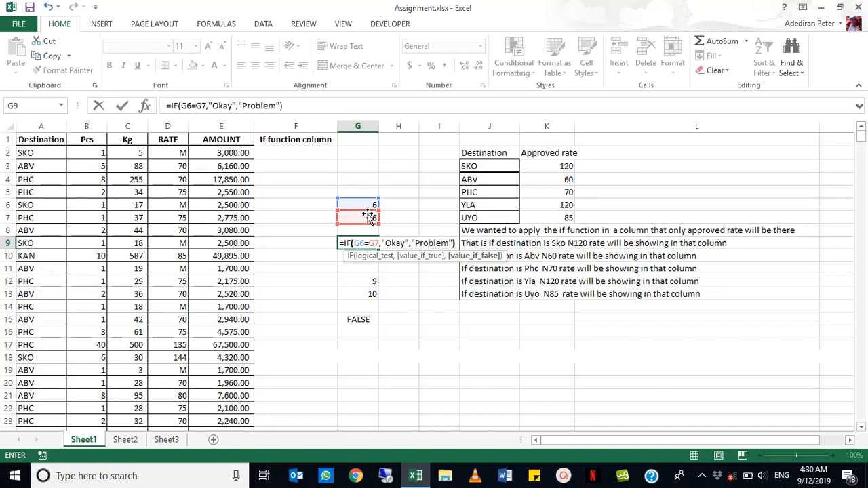
pyautogui.press('Return')
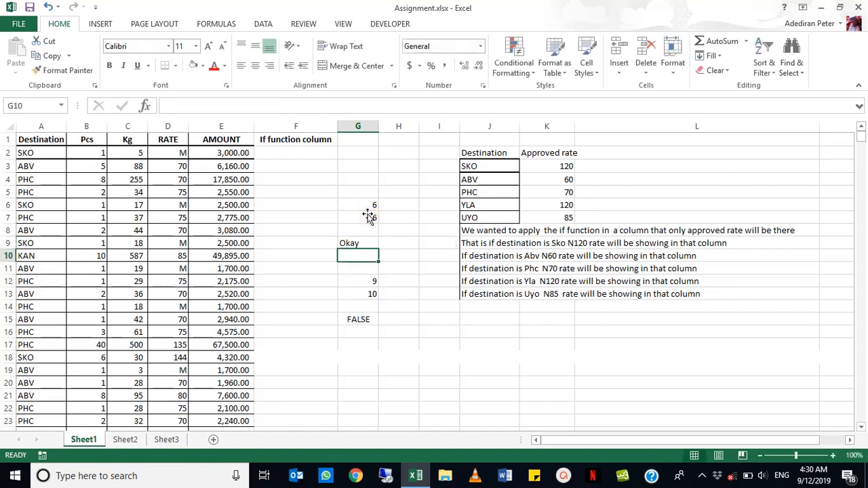
# - Set cell G7 to 7 and check the result of the IF formula in G9
pyautogui.click(356, 242)
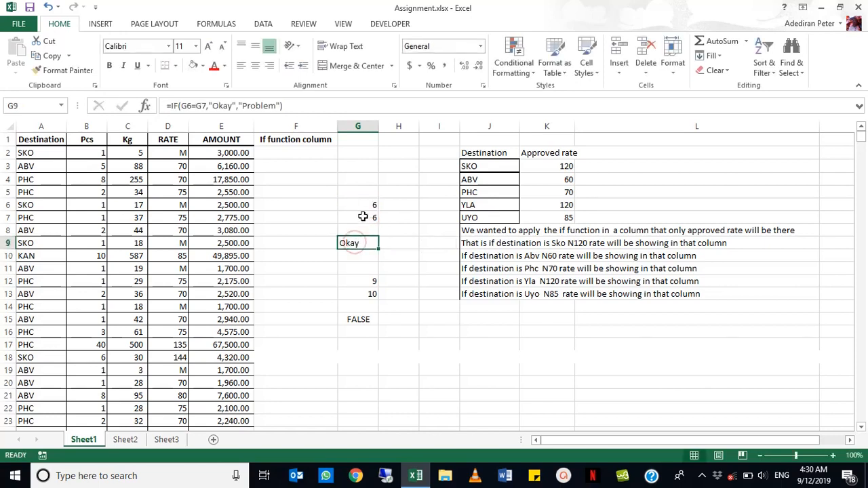
pyautogui.click(366, 204)
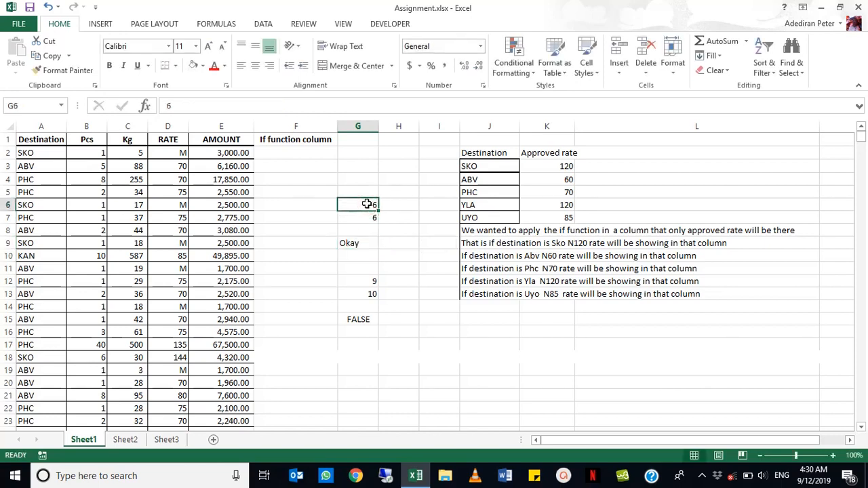
pyautogui.click(361, 240)
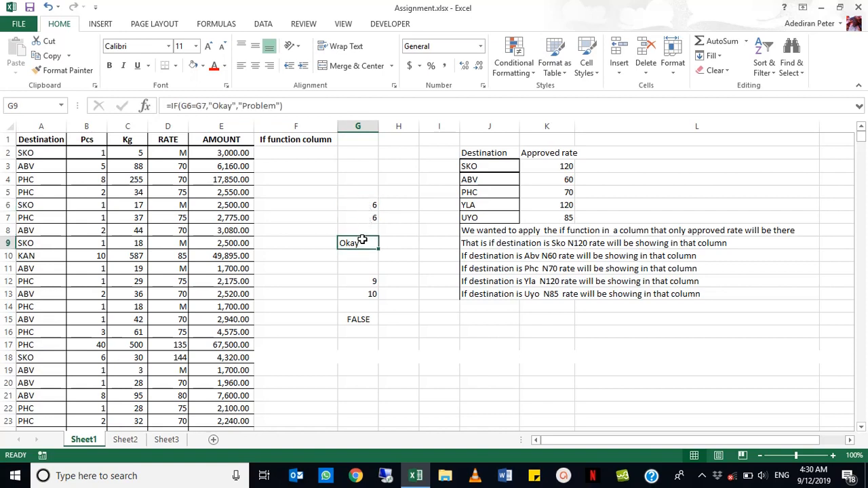
pyautogui.click(367, 205)
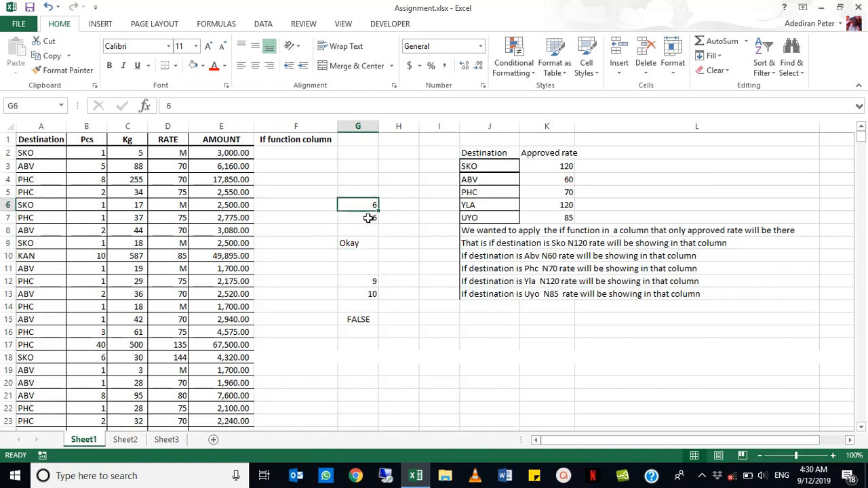
pyautogui.click(367, 218)
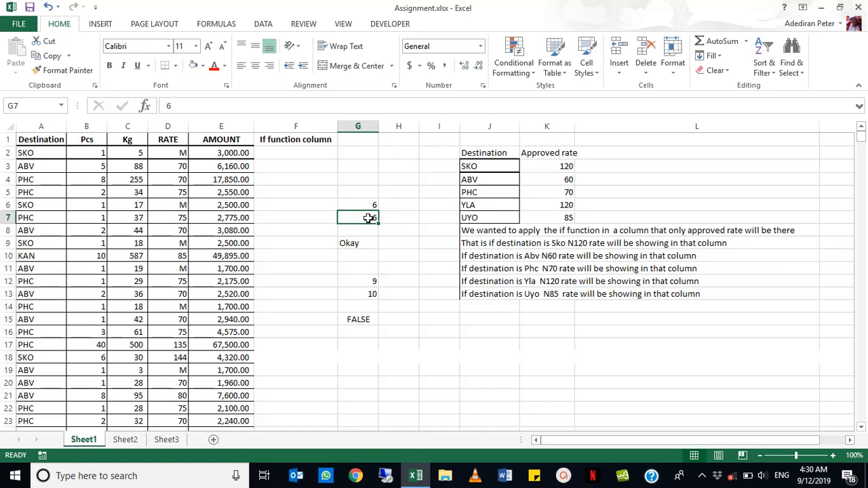
pyautogui.write('7')
pyautogui.press('Return')
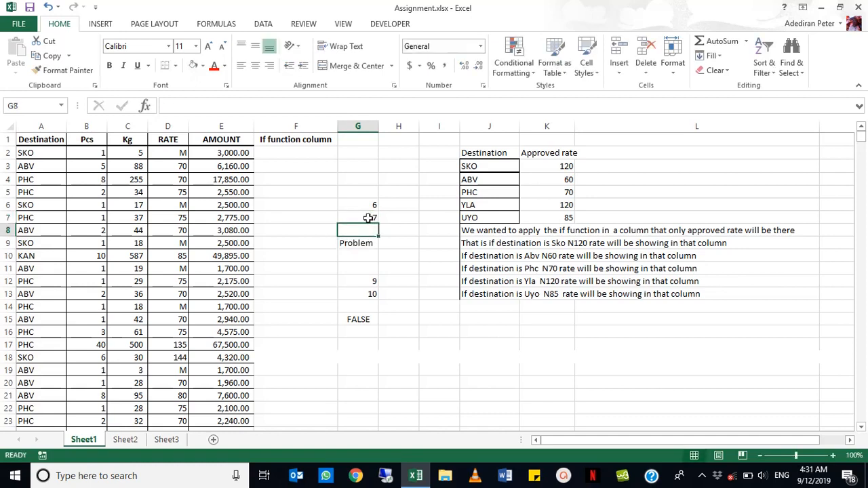
pyautogui.click(355, 256)
pyautogui.click(351, 242)
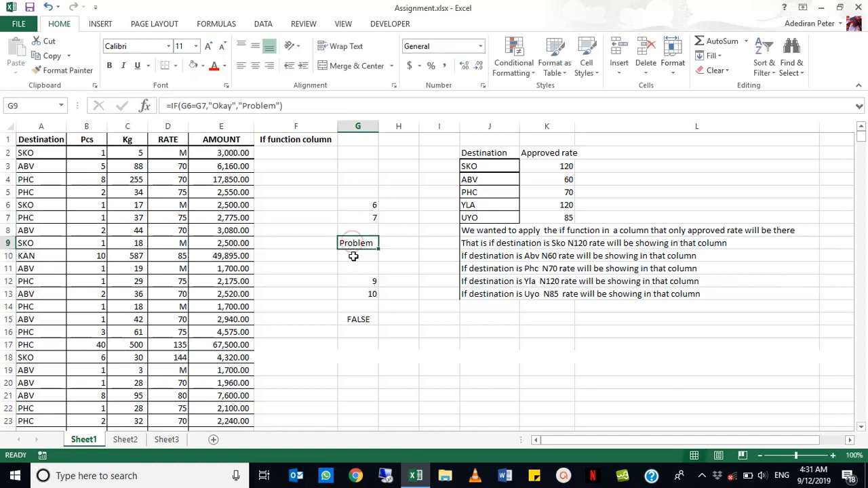
pyautogui.click(355, 280)
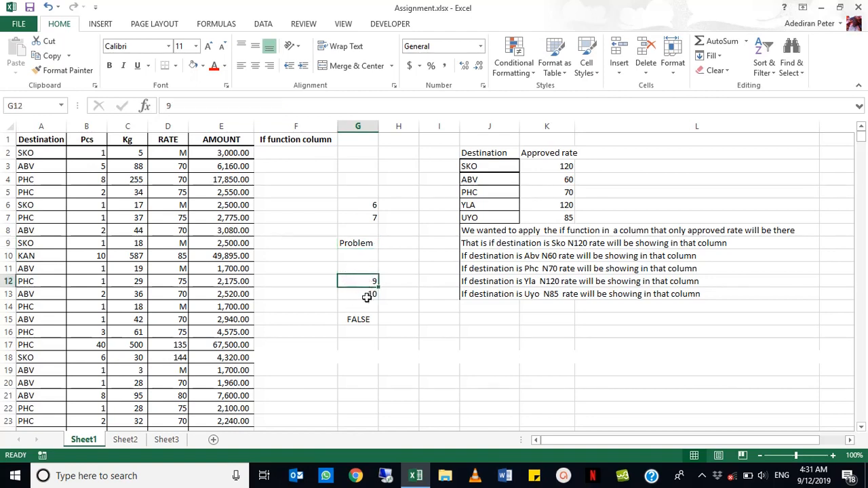
# - Review the greater-than test in cell G15 together with the numbers it compares in G12 and G13
pyautogui.click(366, 295)
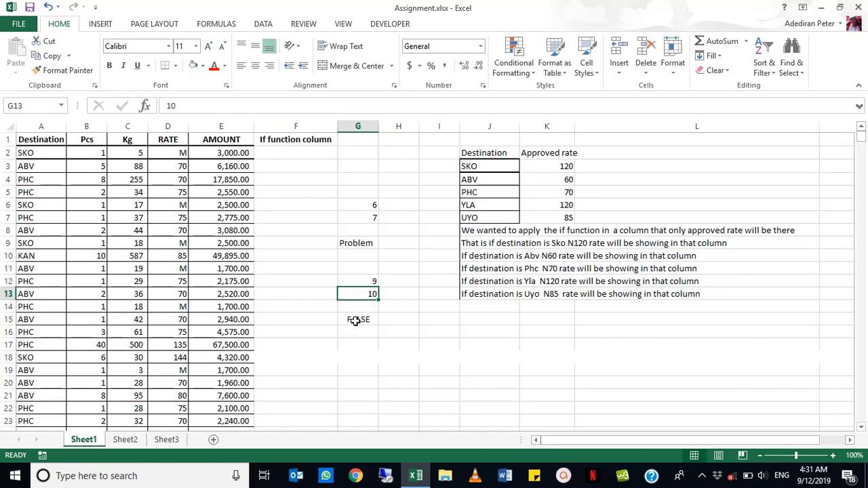
pyautogui.click(355, 321)
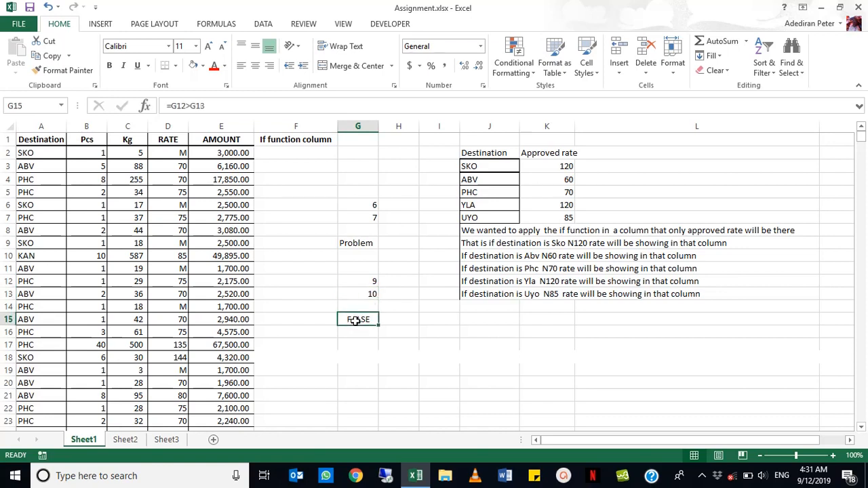
pyautogui.click(365, 281)
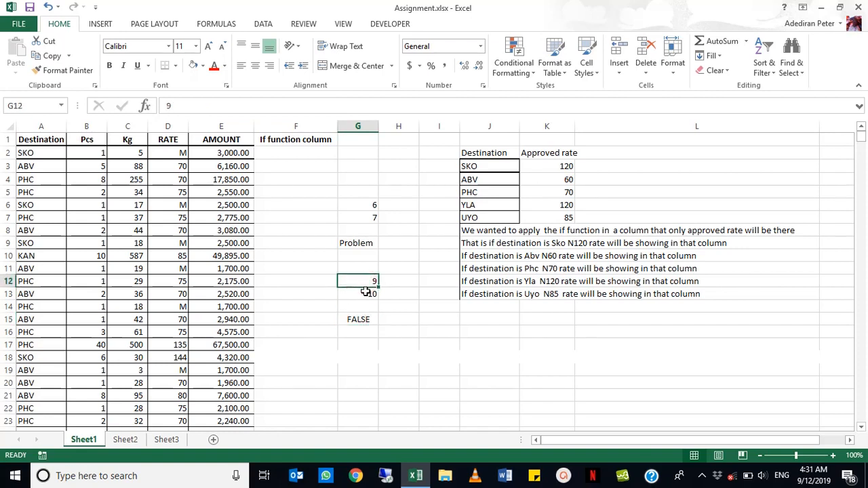
pyautogui.click(366, 294)
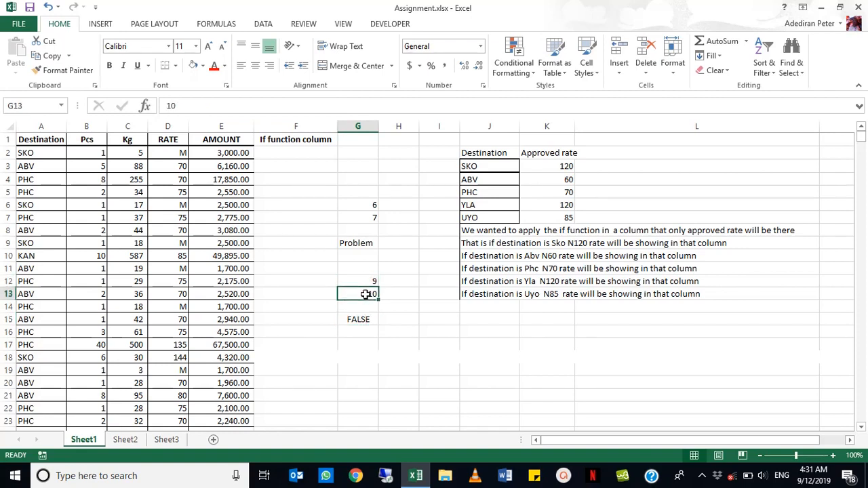
# - Replace the greater-than test in cell G15 with the formula =IF(G12>G13,"No Way","Theres Way")
pyautogui.click(356, 317)
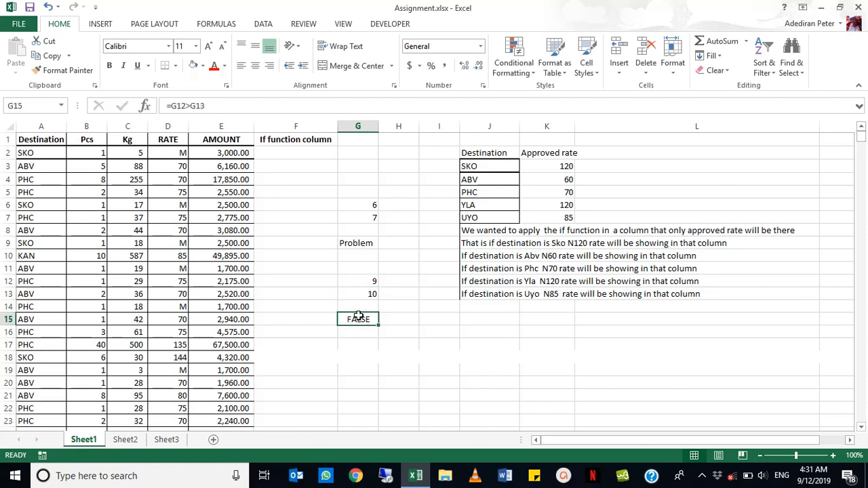
pyautogui.write('=IF(')
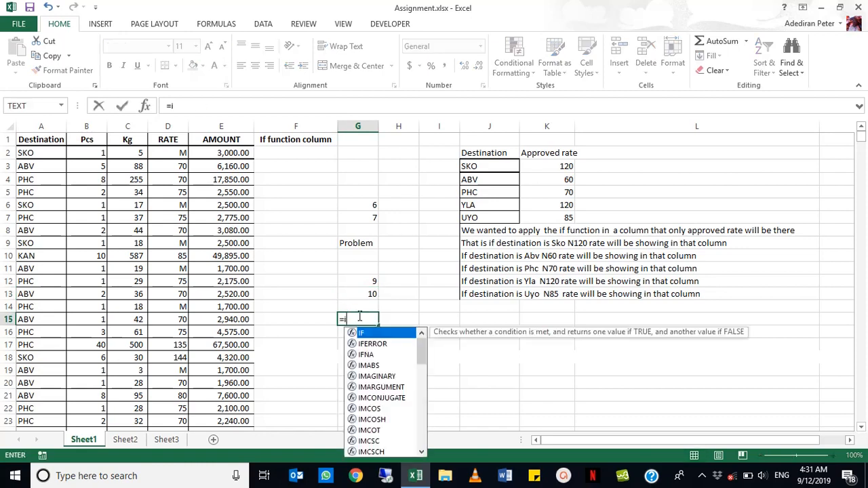
pyautogui.click(368, 281)
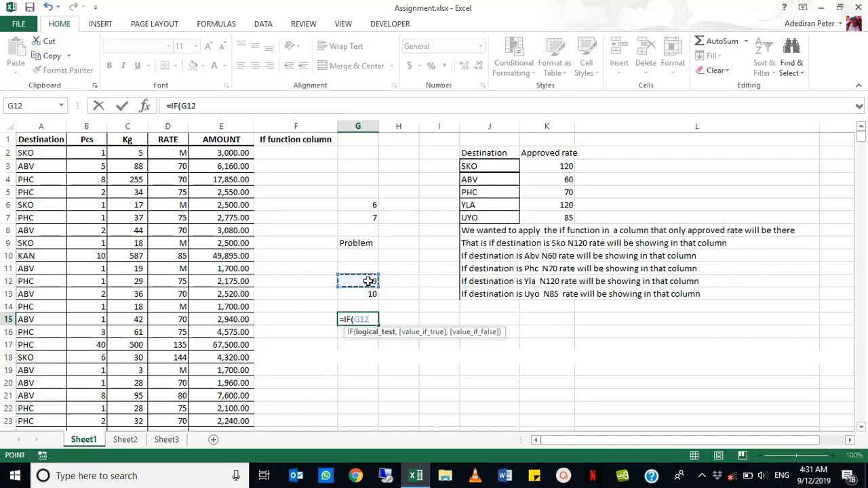
pyautogui.write('>')
pyautogui.click(366, 296)
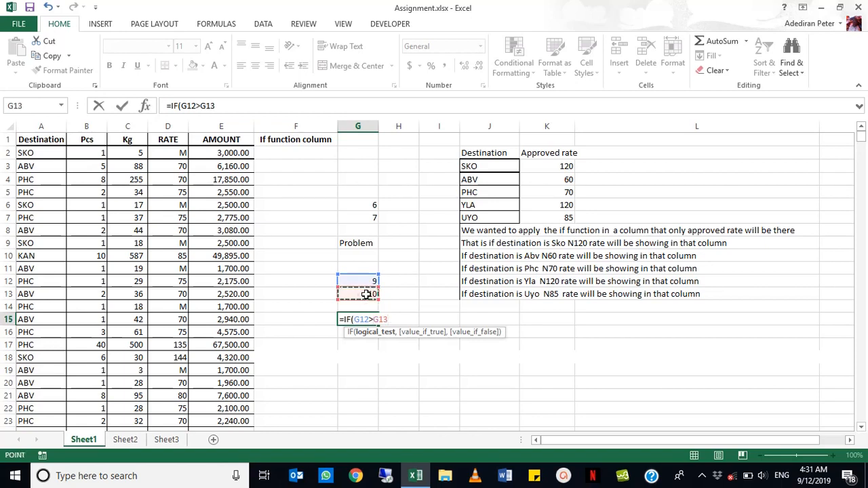
pyautogui.write(',')
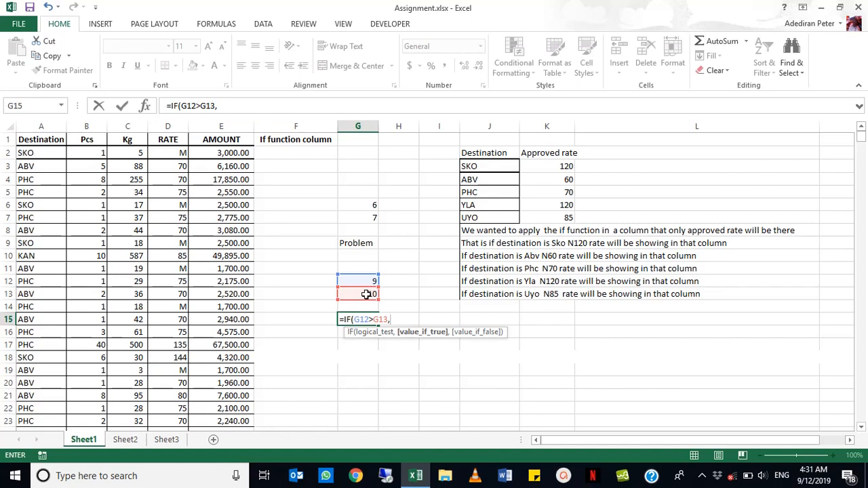
pyautogui.write('"No Way')
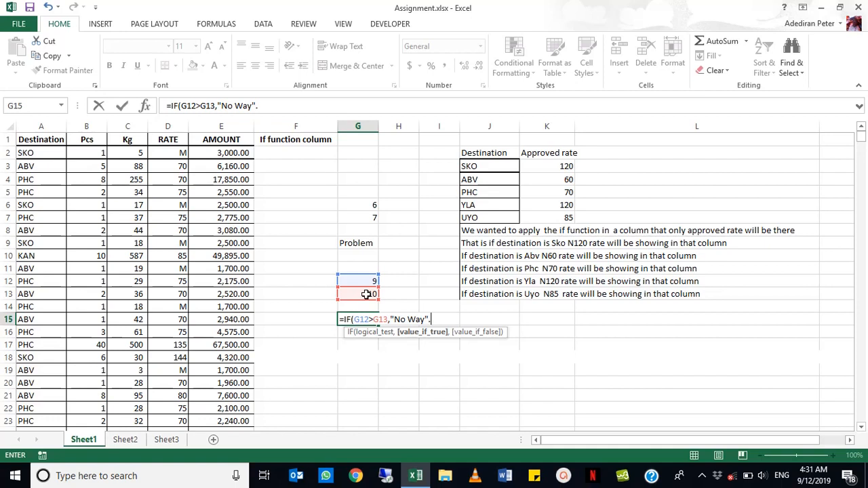
pyautogui.write('","T')
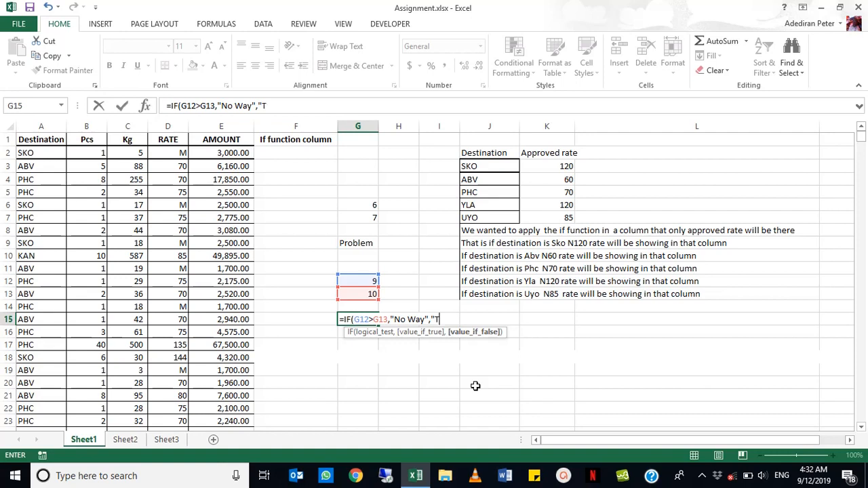
pyautogui.write('heres Way')
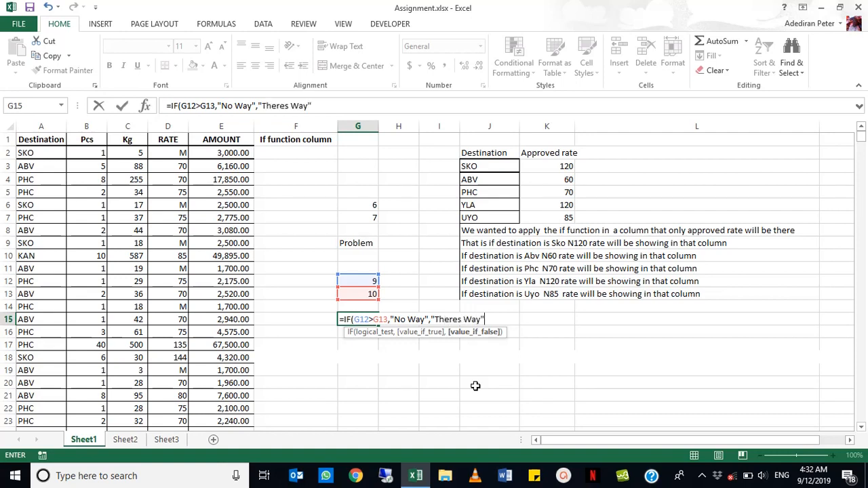
pyautogui.press('Return')
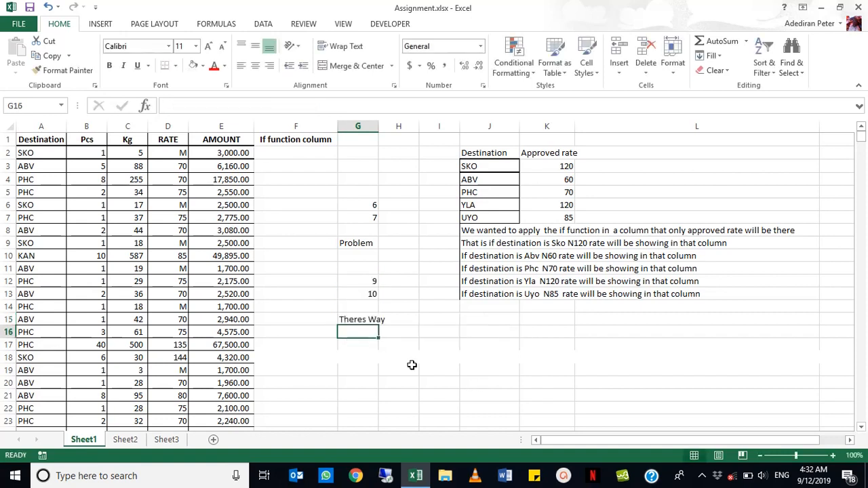
# - Widen column G to fit the text in G15 and check the IF formula's result against G12
pyautogui.moveTo(379, 126); pyautogui.dragTo(393, 126)
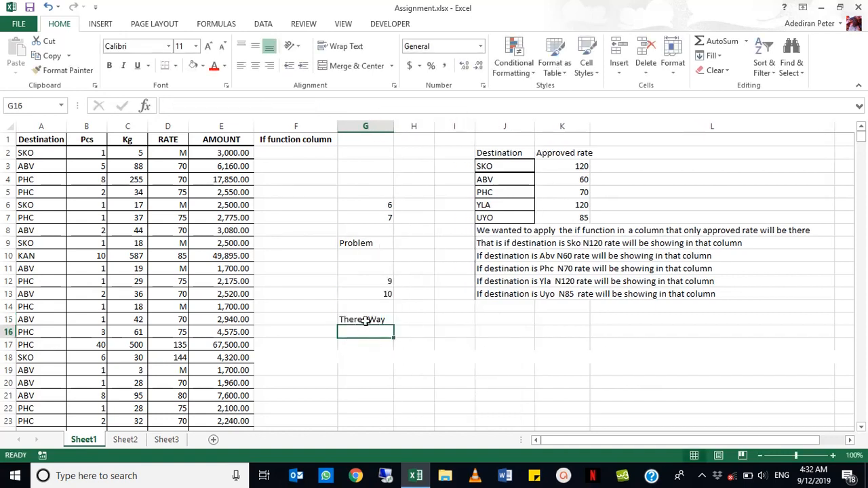
pyautogui.click(364, 320)
pyautogui.click(375, 282)
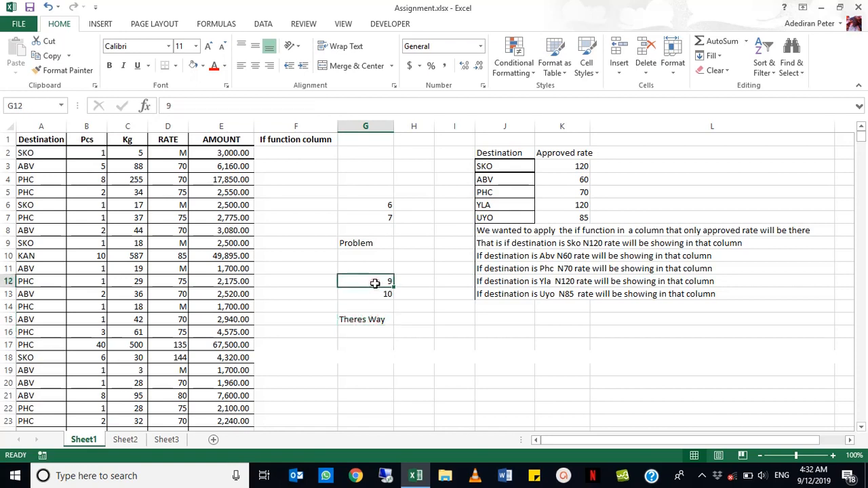
pyautogui.click(371, 319)
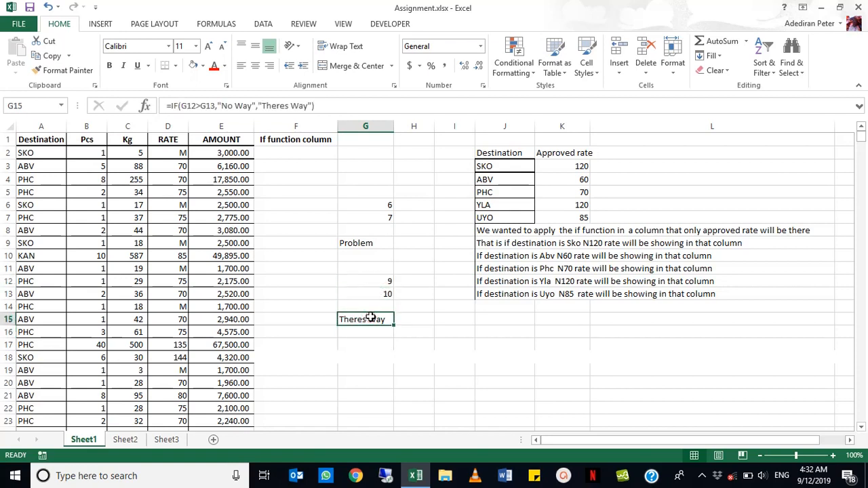
# - Set cell G12 to 11 and recheck the result of the IF formula in G15
pyautogui.click(376, 280)
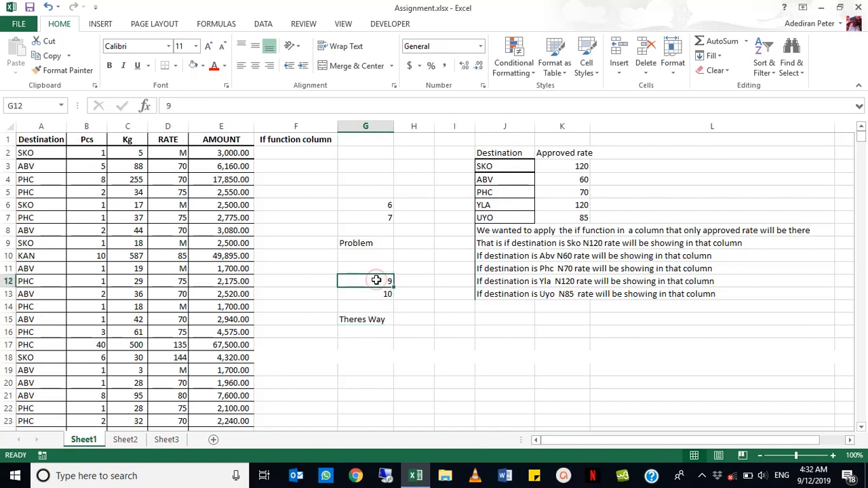
pyautogui.write('11')
pyautogui.press('Return')
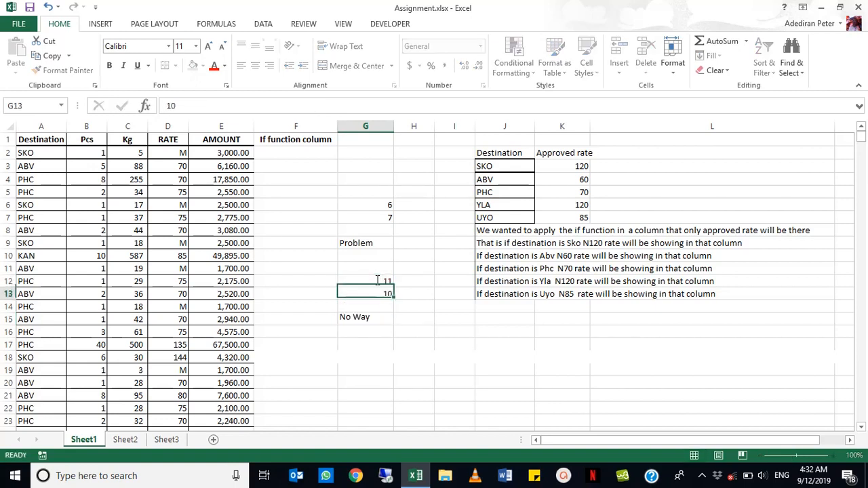
pyautogui.click(377, 281)
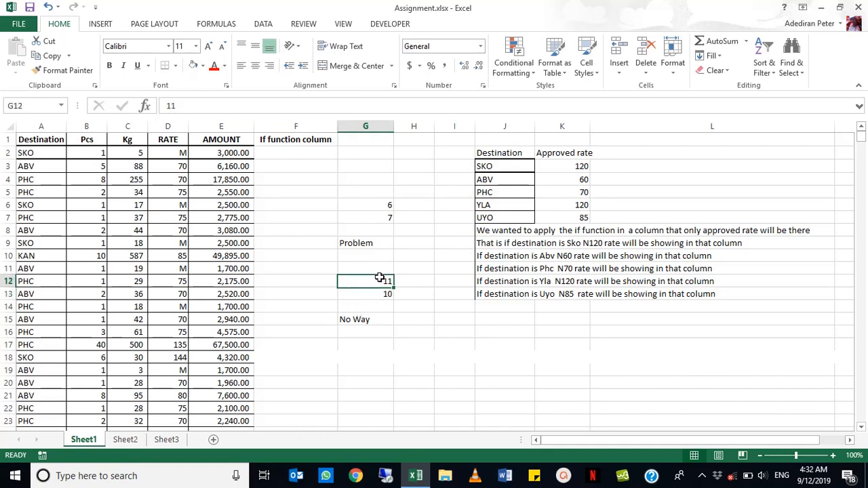
pyautogui.click(366, 317)
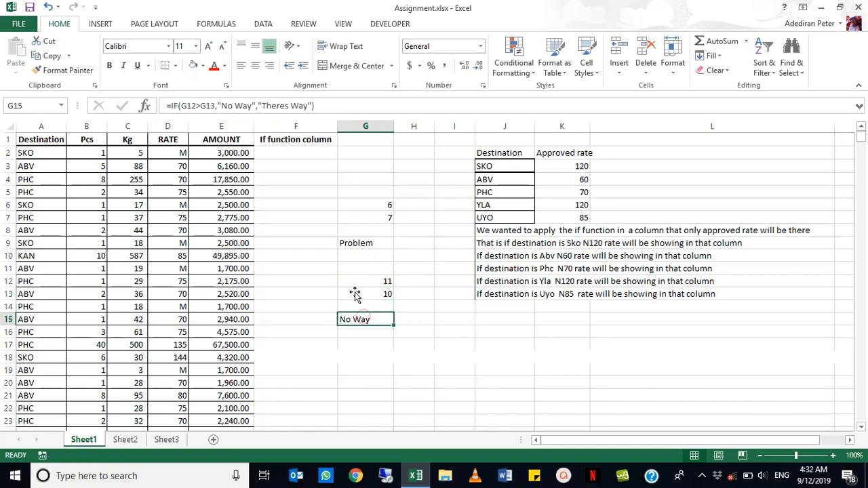
# - Examine the logical test, value-if-true and value-if-false arguments of the IF formula in G15 without changing them
pyautogui.click(246, 109)
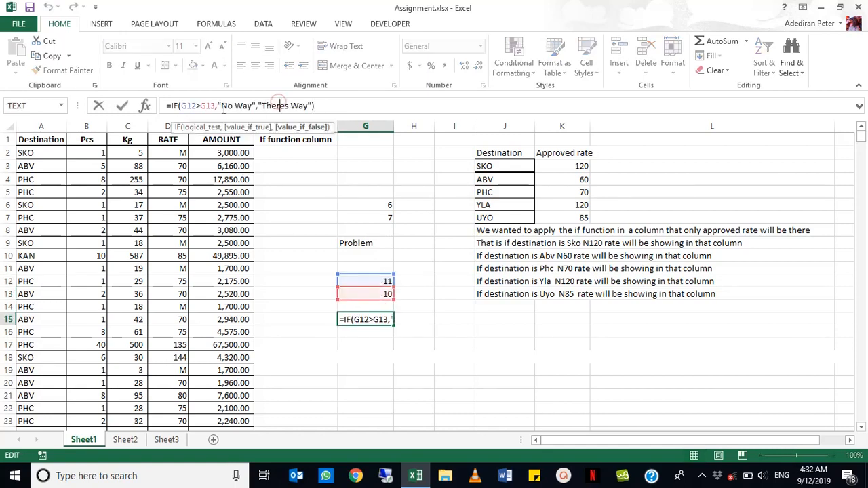
pyautogui.click(193, 106)
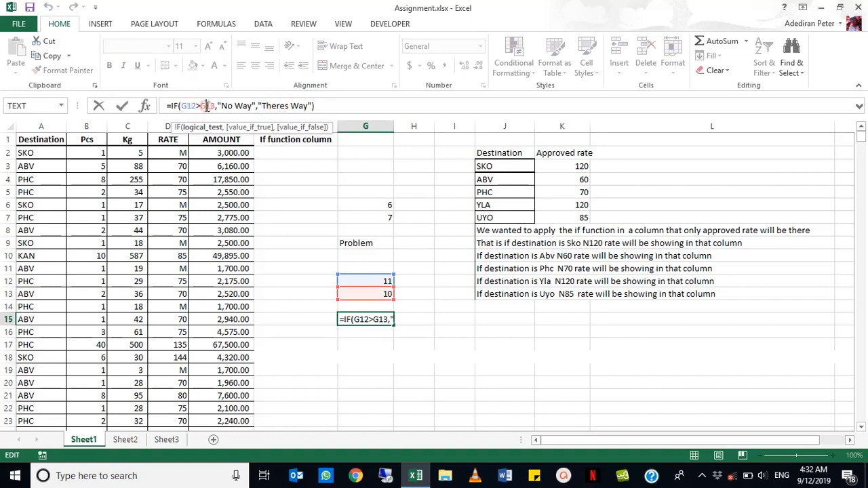
pyautogui.click(234, 106)
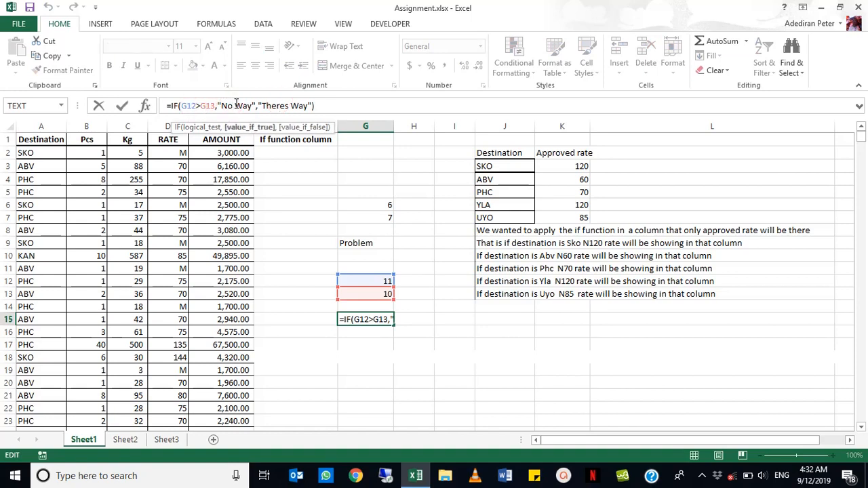
pyautogui.moveTo(216, 107); pyautogui.dragTo(189, 105)
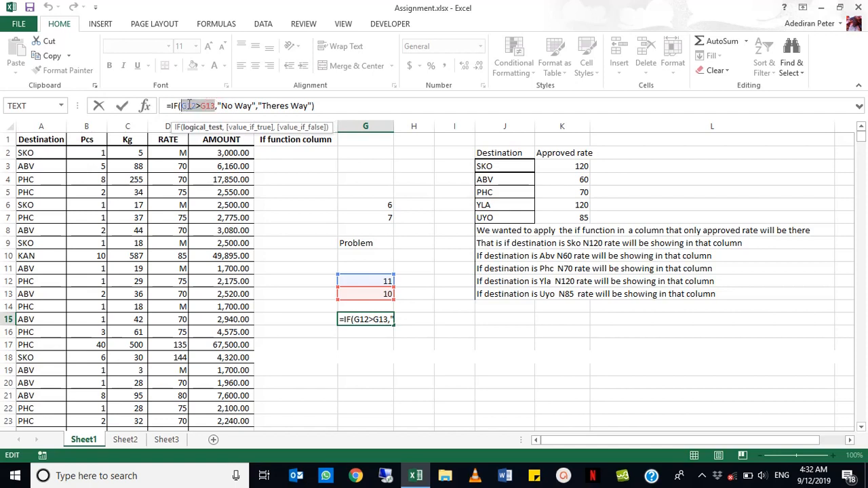
pyautogui.click(235, 104)
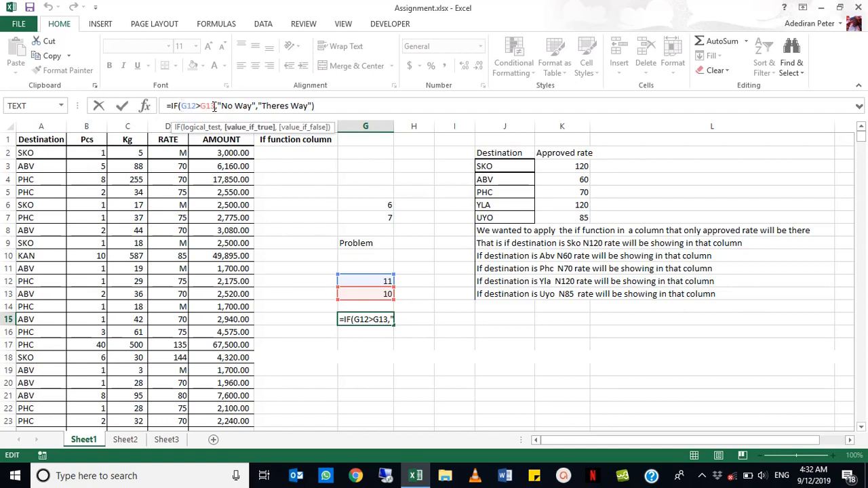
pyautogui.click(210, 106)
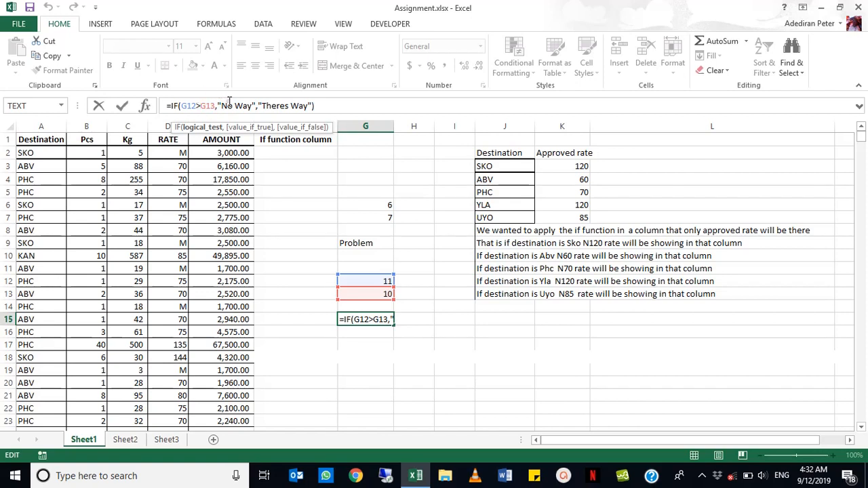
pyautogui.click(229, 102)
pyautogui.click(286, 106)
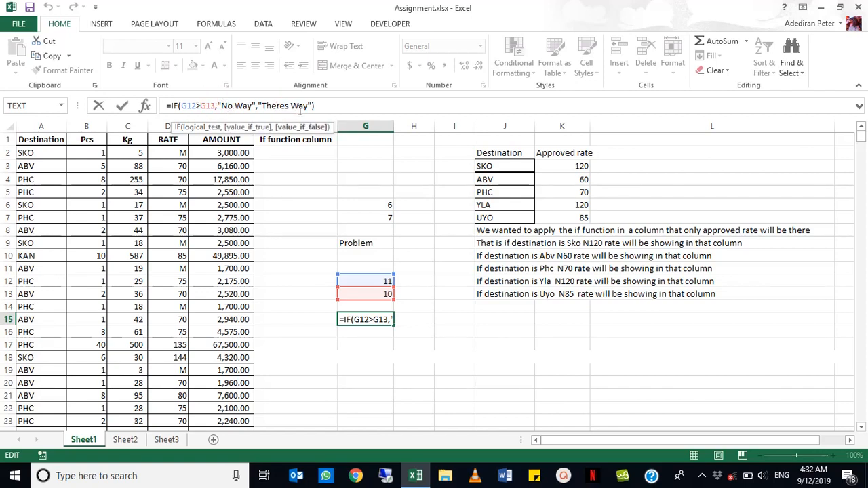
pyautogui.click(301, 127)
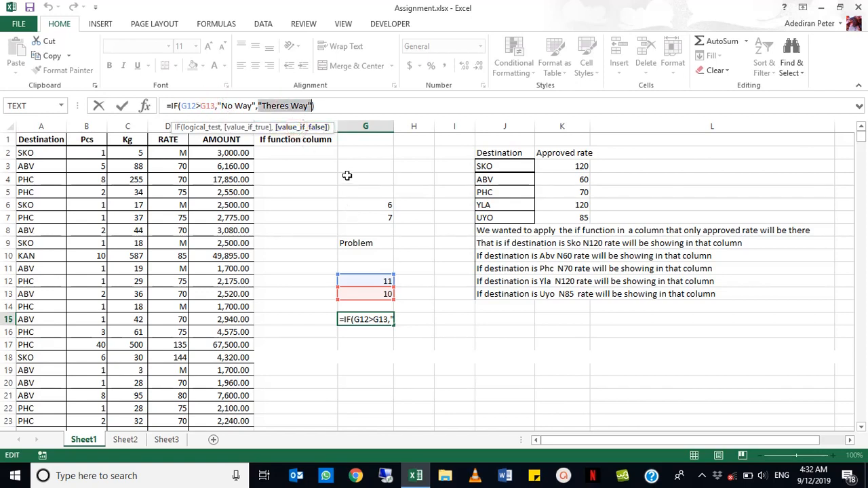
pyautogui.hotkey('ctrl', 'Return')
# - Clear the practice numbers and IF formulas from cells G5:G18
pyautogui.moveTo(366, 192); pyautogui.dragTo(389, 356)
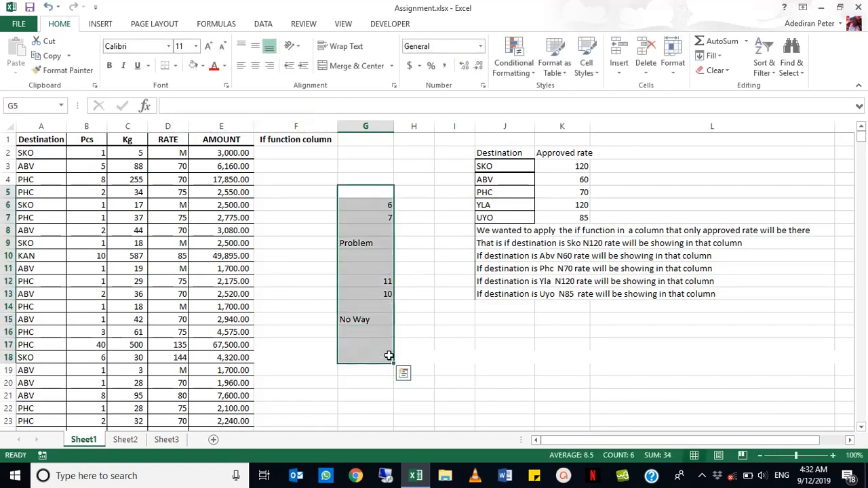
pyautogui.press('Delete')
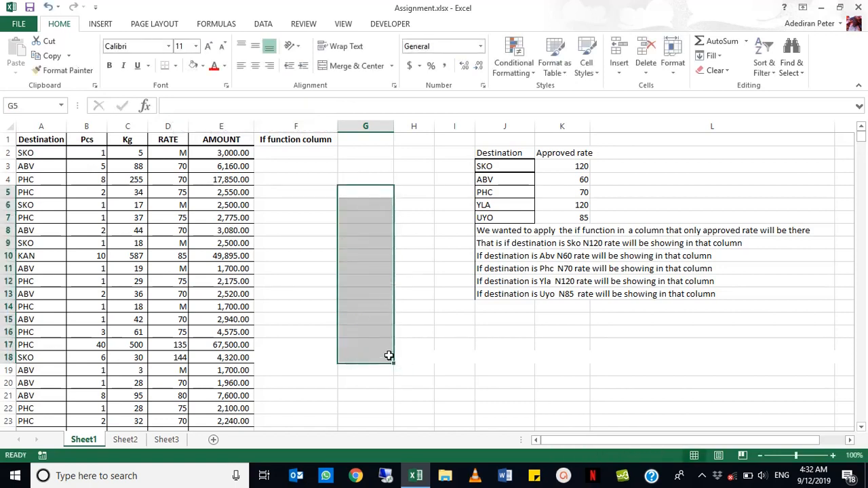
pyautogui.click(332, 282)
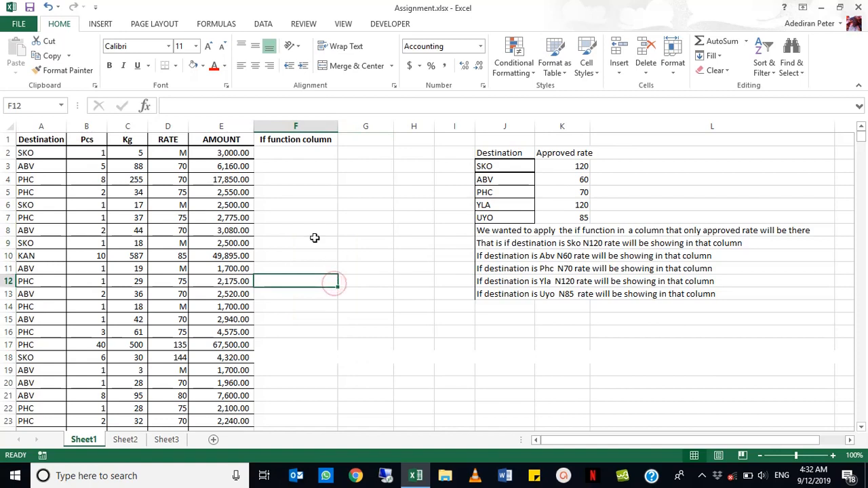
# - Look over the empty If function column and the note in J8 explaining the approved-rate requirement
pyautogui.click(347, 193)
pyautogui.click(305, 166)
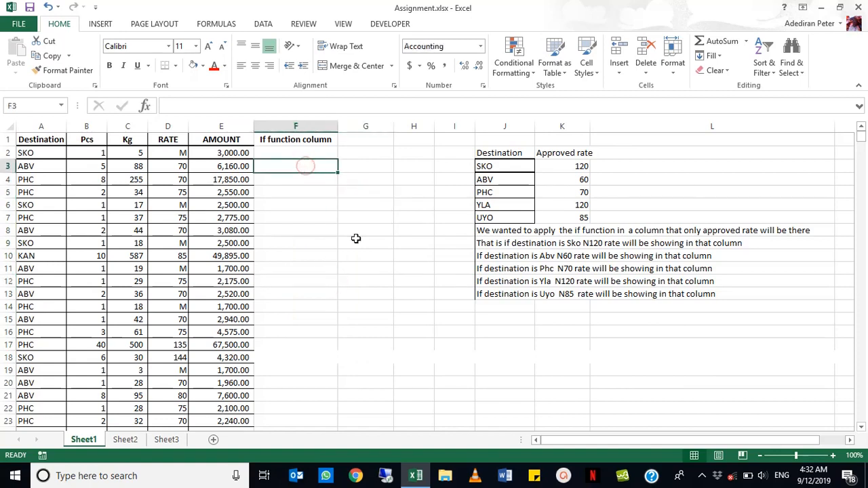
pyautogui.click(280, 224)
pyautogui.click(400, 280)
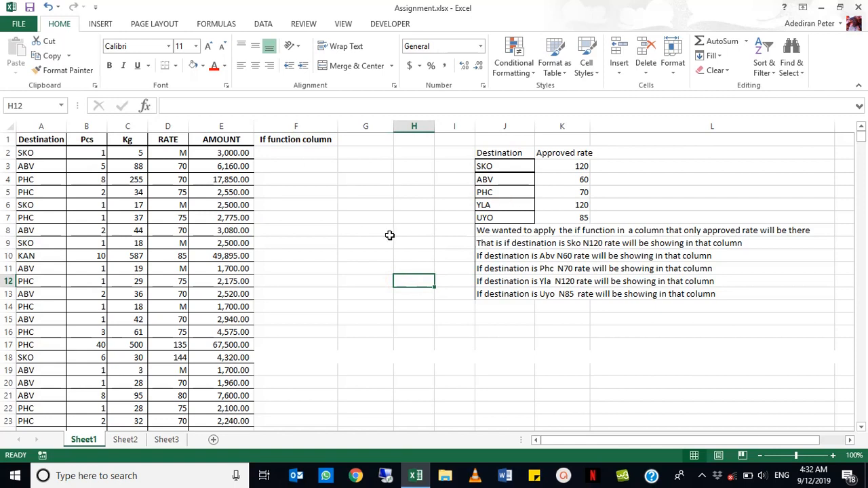
pyautogui.click(328, 170)
pyautogui.click(285, 178)
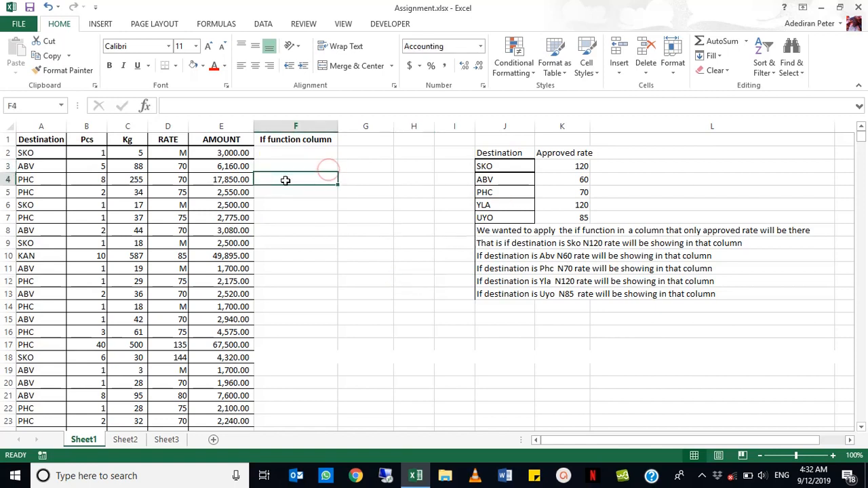
pyautogui.click(301, 242)
pyautogui.click(496, 232)
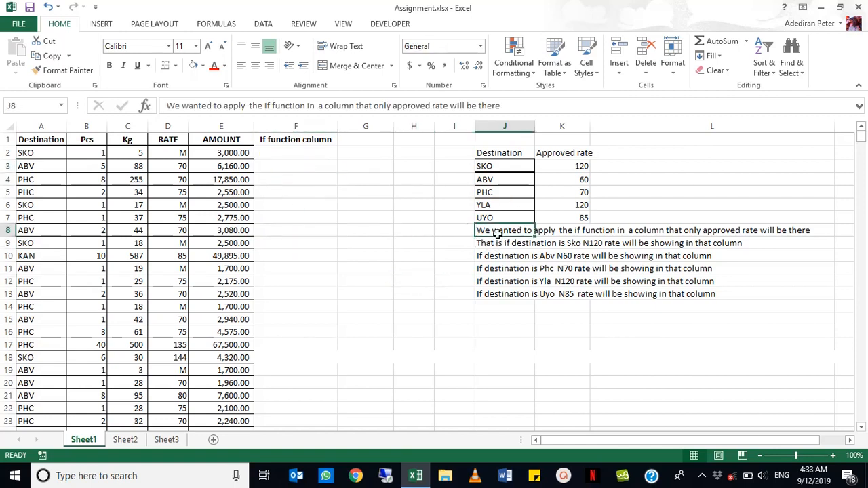
# - Compare sample destinations in column A and their empty If function column cells with the approved rates listed in J3:K7
pyautogui.click(627, 231)
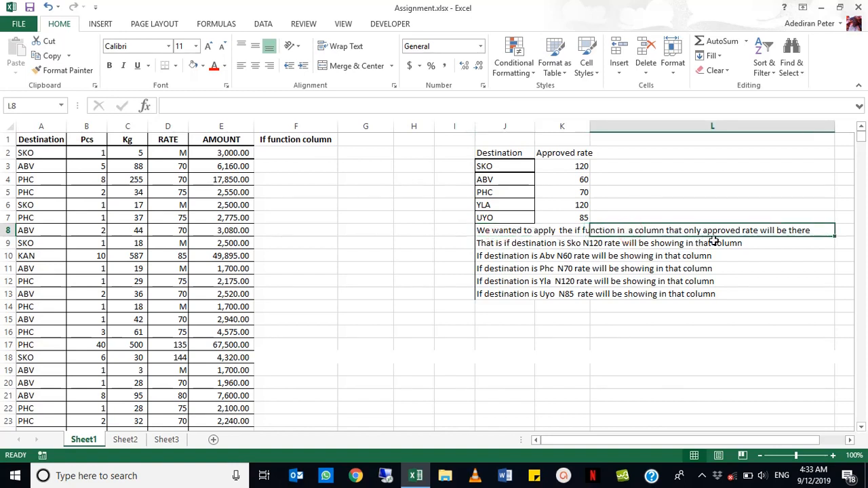
pyautogui.click(38, 153)
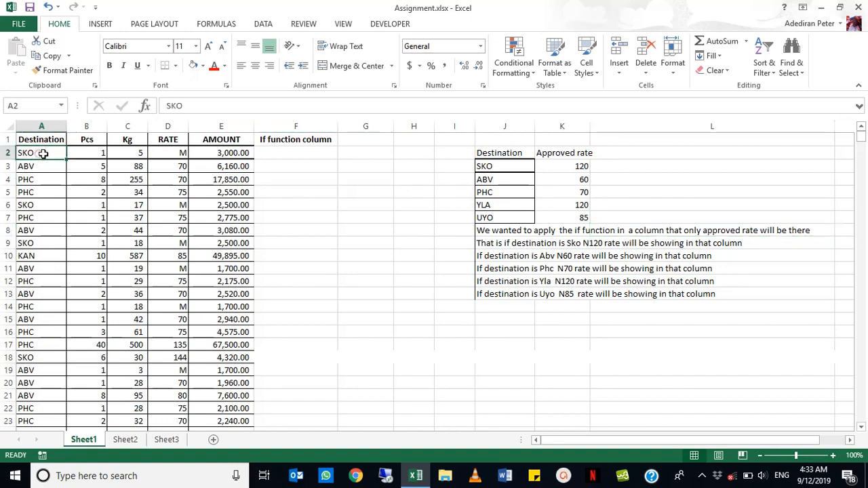
pyautogui.click(257, 155)
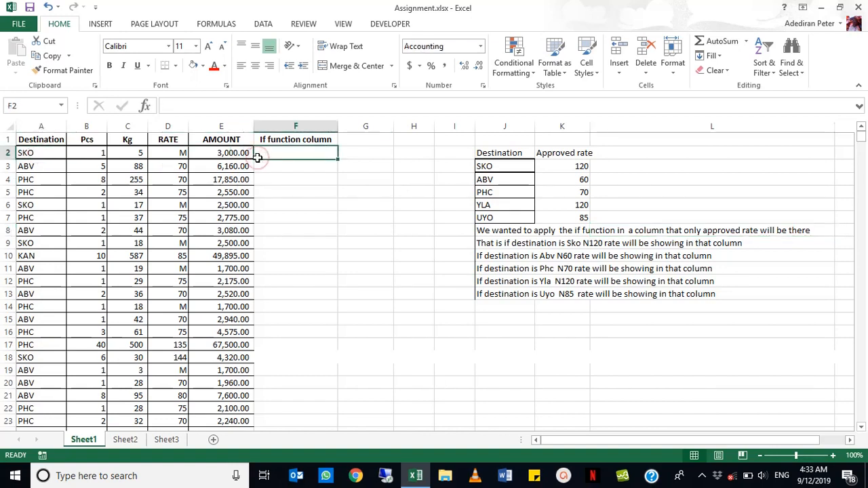
pyautogui.click(43, 154)
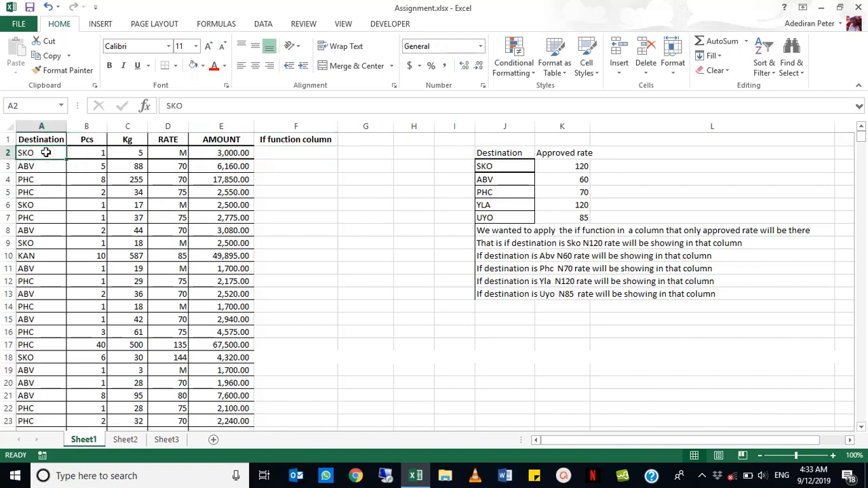
pyautogui.click(268, 154)
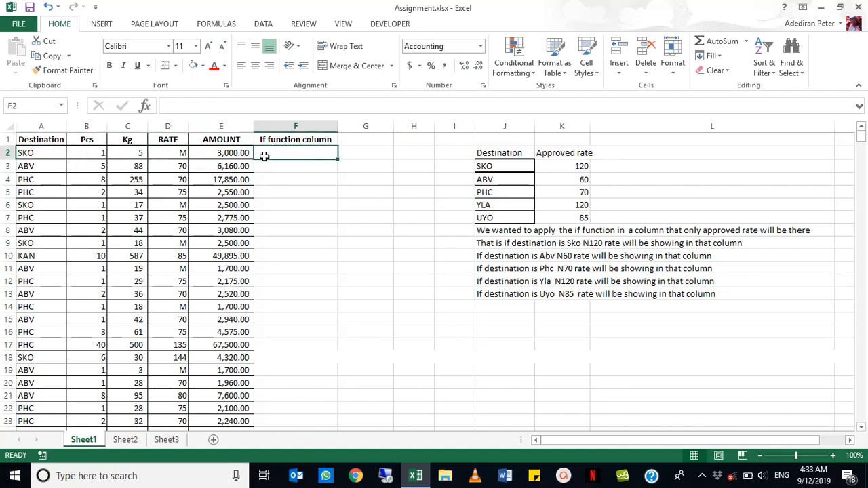
pyautogui.click(568, 166)
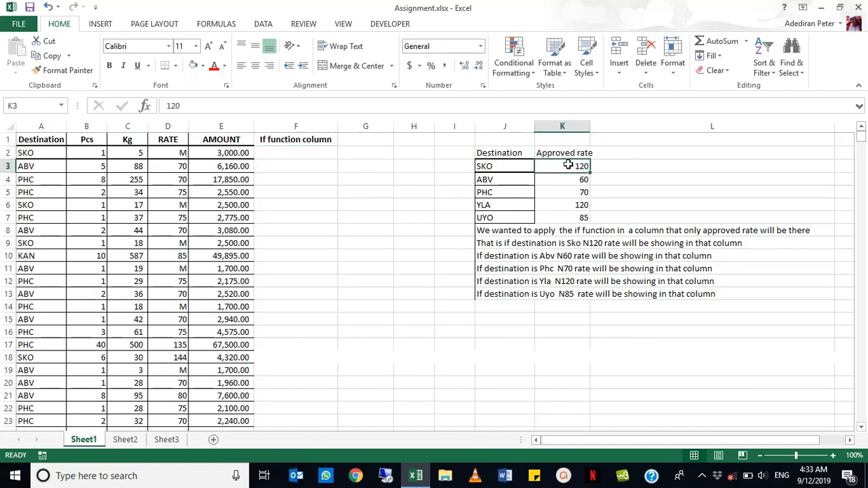
pyautogui.click(25, 320)
pyautogui.click(282, 319)
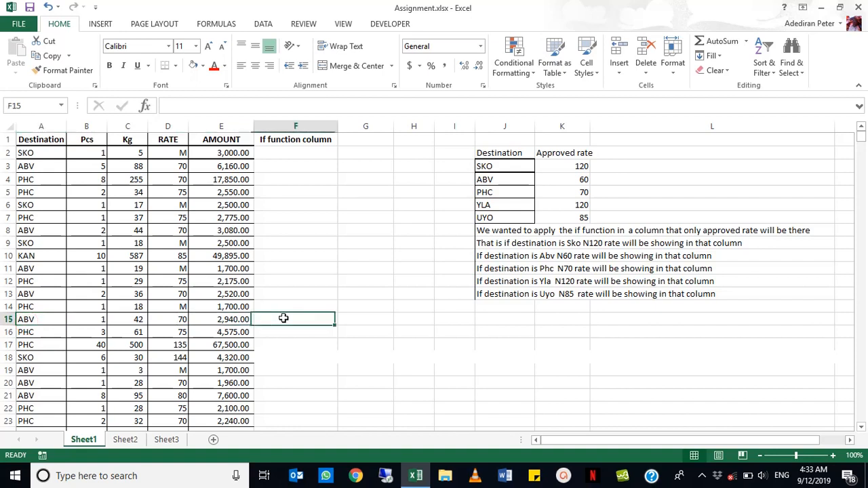
pyautogui.click(564, 179)
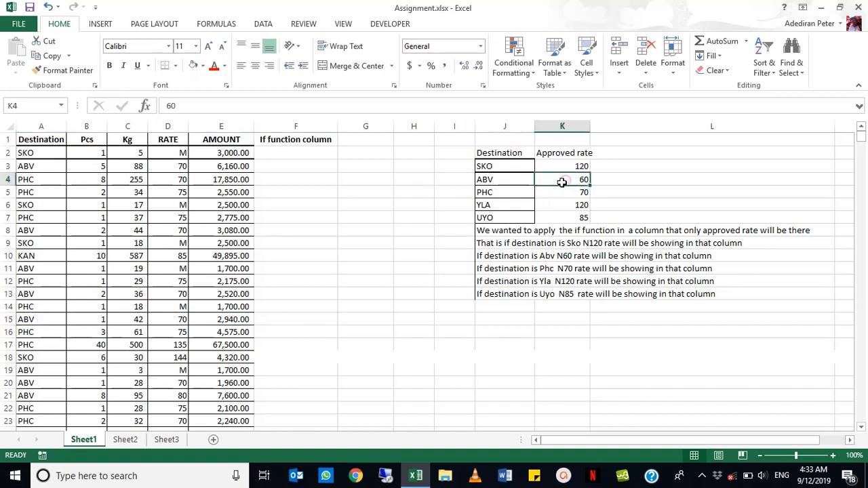
pyautogui.click(38, 218)
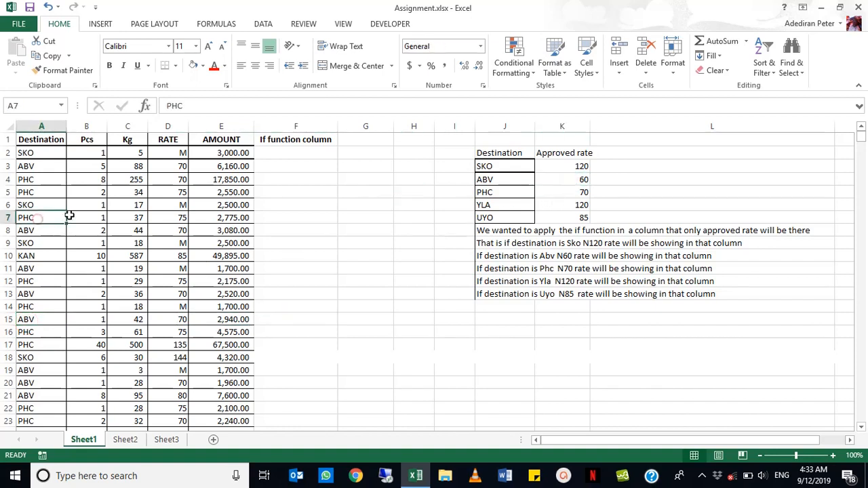
pyautogui.click(278, 215)
pyautogui.click(566, 192)
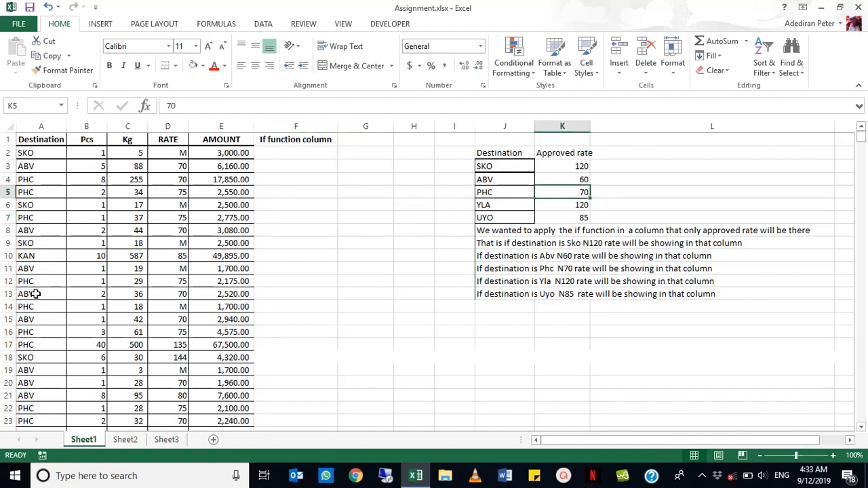
pyautogui.click(35, 320)
pyautogui.click(41, 344)
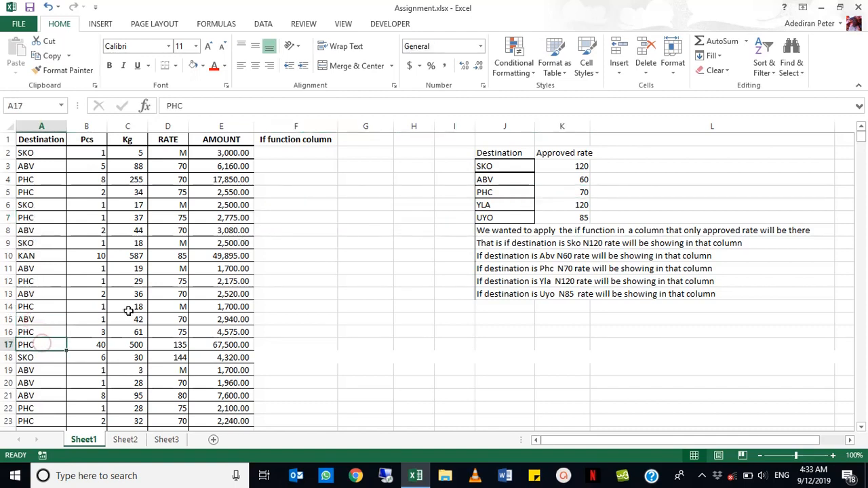
pyautogui.click(577, 218)
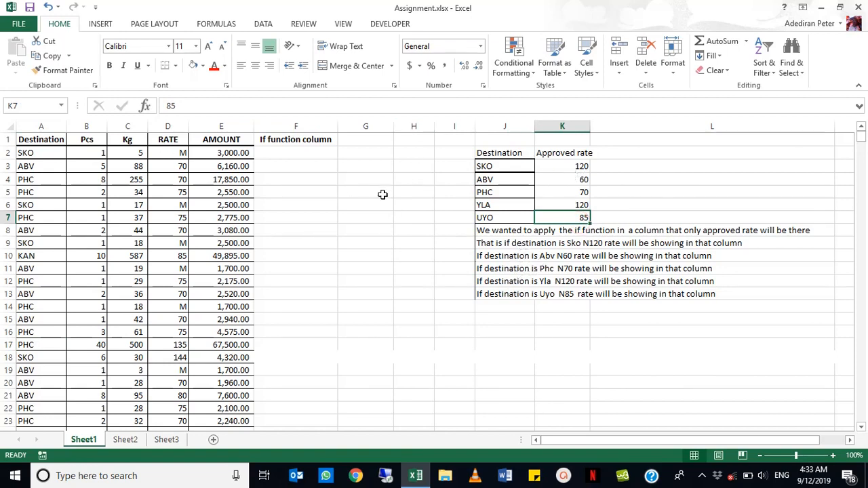
pyautogui.click(582, 169)
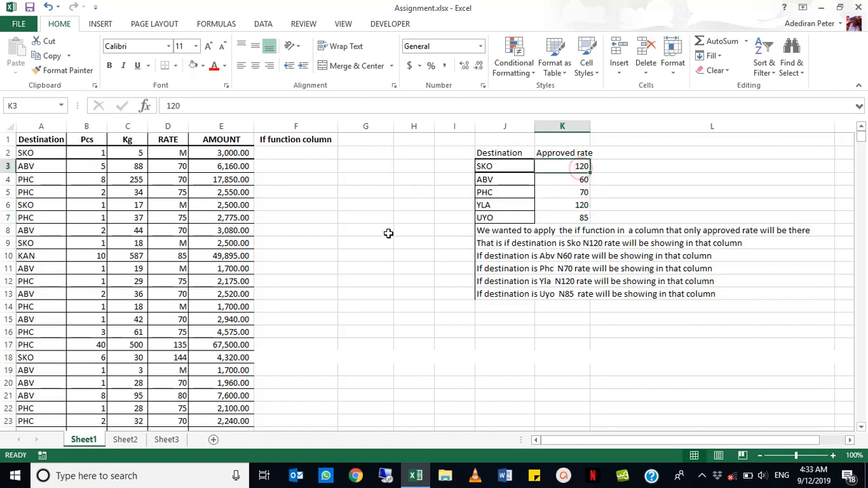
# - Enter the formula =IF(A2=J3,K3,"") in F2 to return the SKO approved rate when the destination matches
pyautogui.click(285, 142)
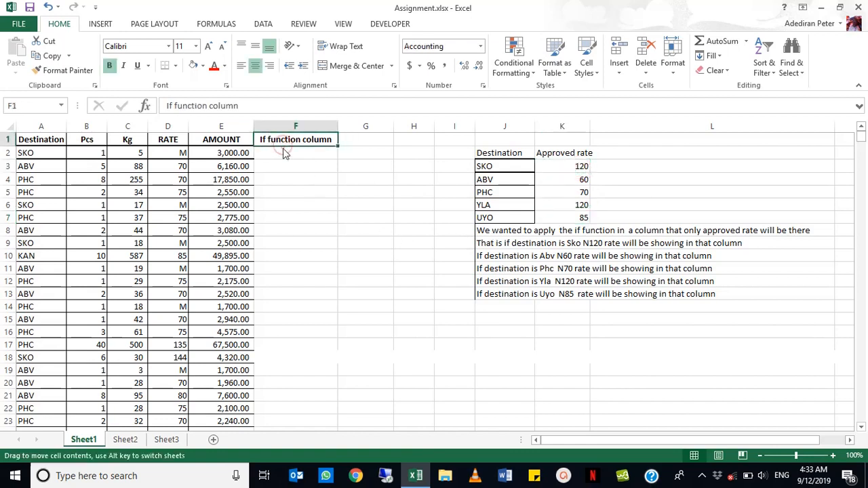
pyautogui.click(282, 150)
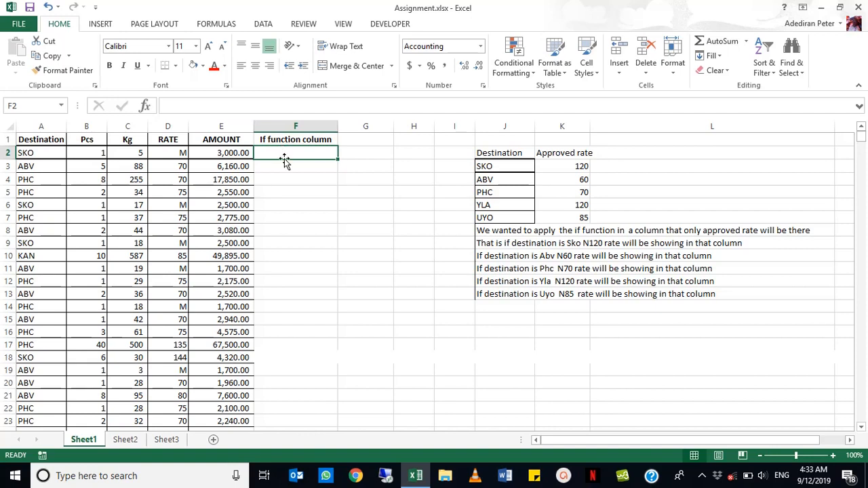
pyautogui.write('=if')
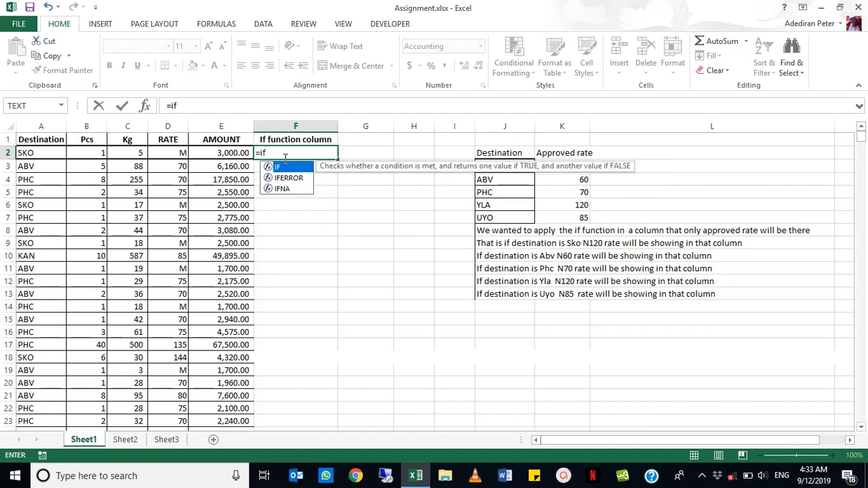
pyautogui.press('Tab')
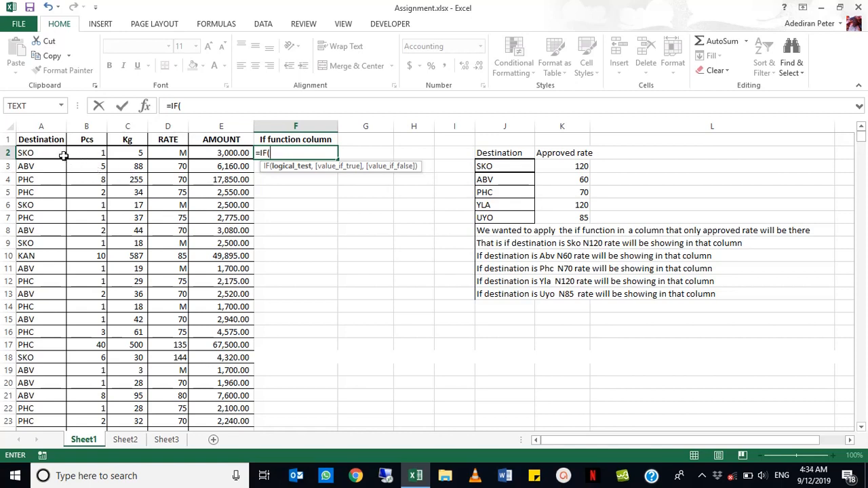
pyautogui.click(60, 153)
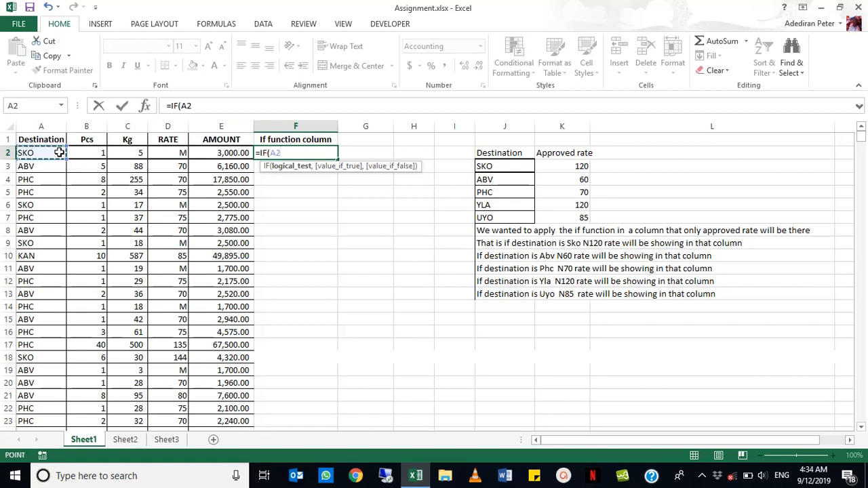
pyautogui.write('=')
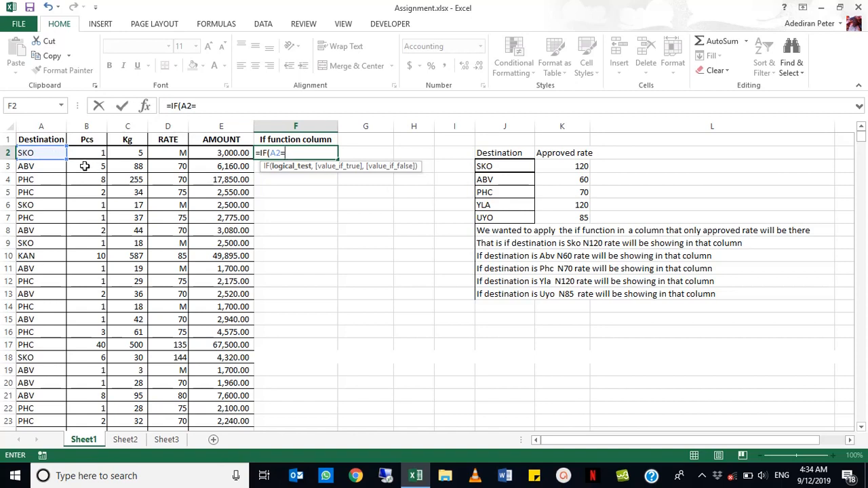
pyautogui.click(520, 165)
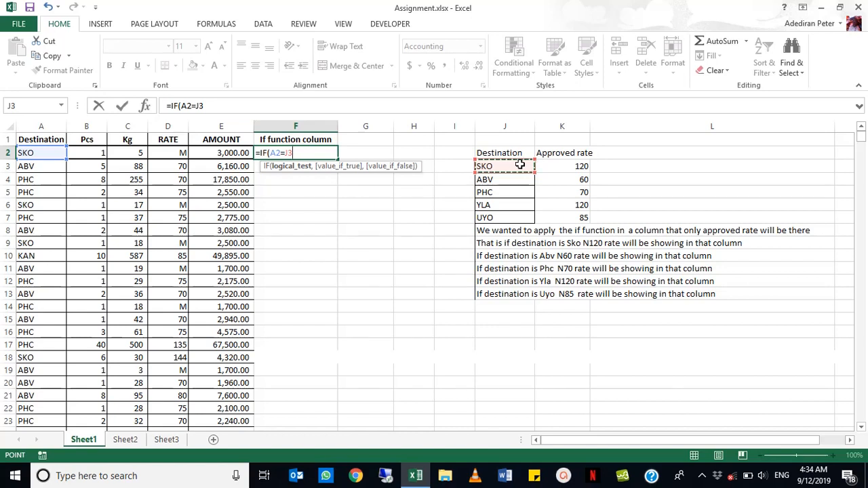
pyautogui.write(',')
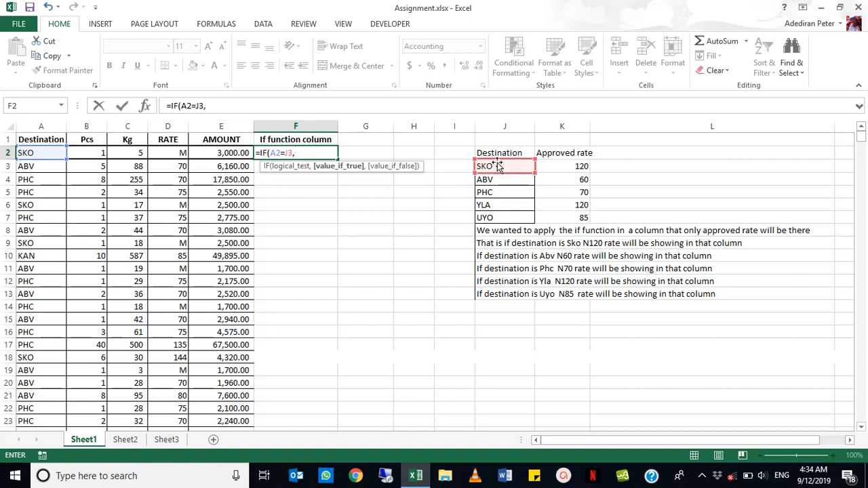
pyautogui.click(551, 166)
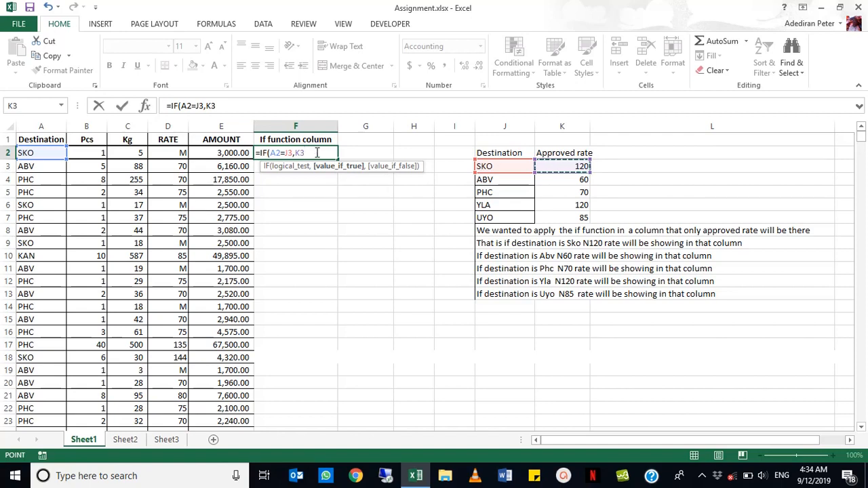
pyautogui.write(',')
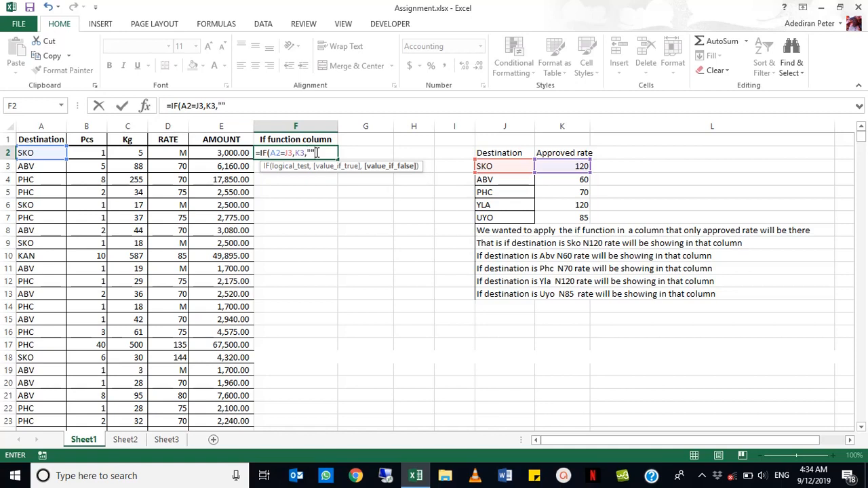
pyautogui.press('Return')
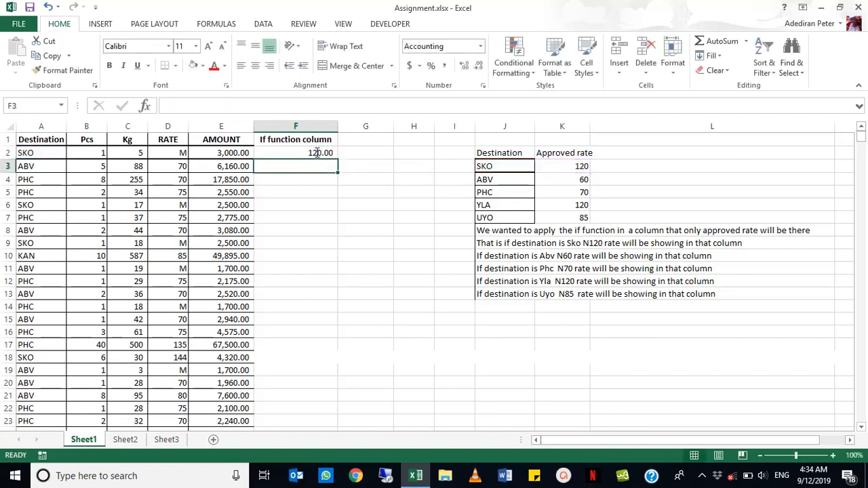
# - Inspect the IF formula in F2 and its lookup cell J3, and set the SKO approved rate in K3 to 40
pyautogui.click(317, 153)
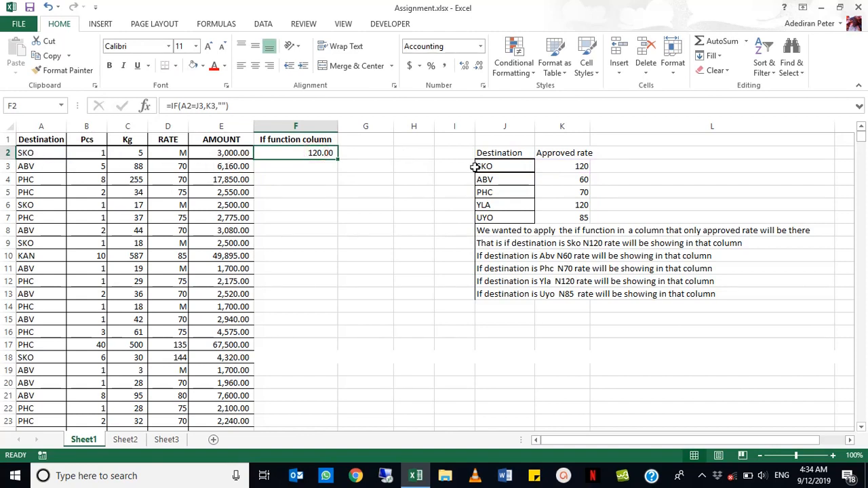
pyautogui.click(503, 169)
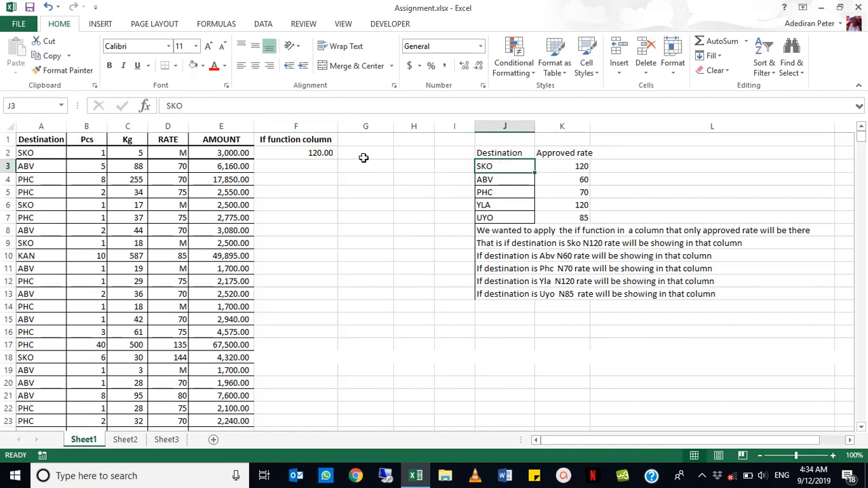
pyautogui.click(318, 153)
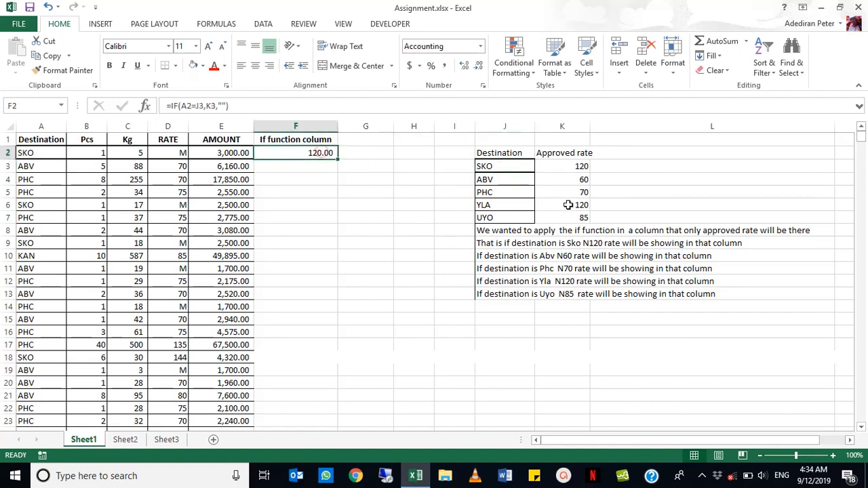
pyautogui.click(568, 170)
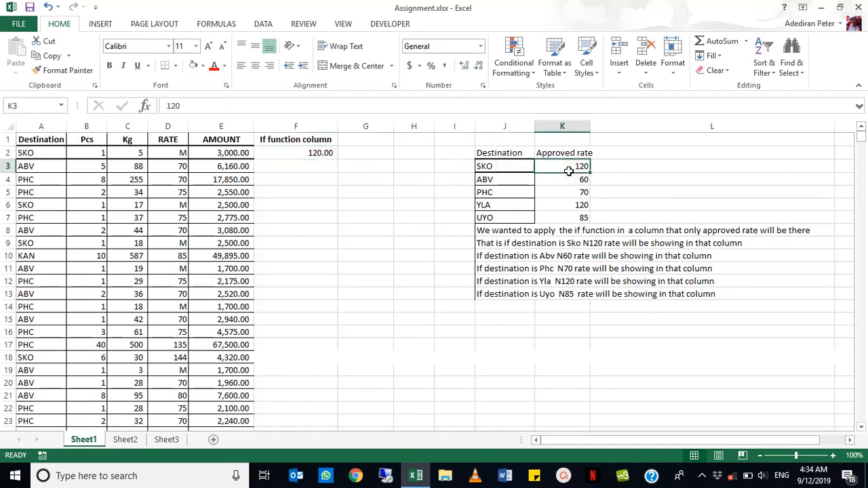
pyautogui.write('40')
pyautogui.press('Return')
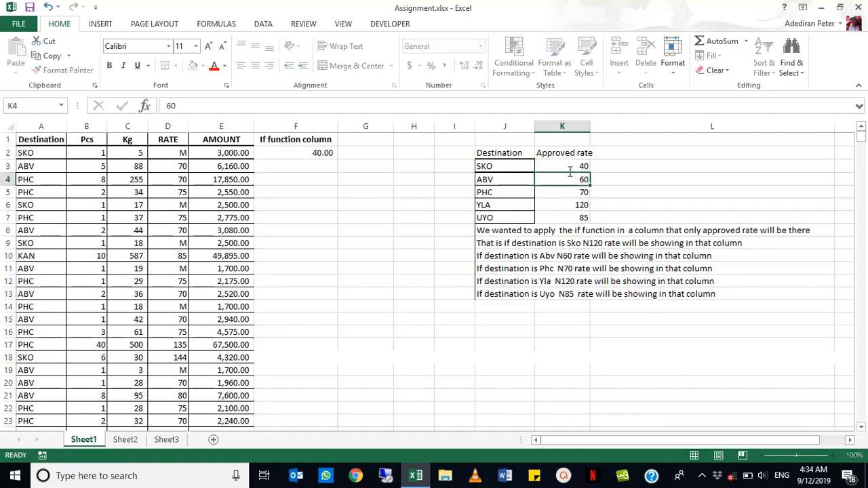
# - Replace the destination in J3 with sss to test the IF formula against a non-matching destination
pyautogui.click(487, 166)
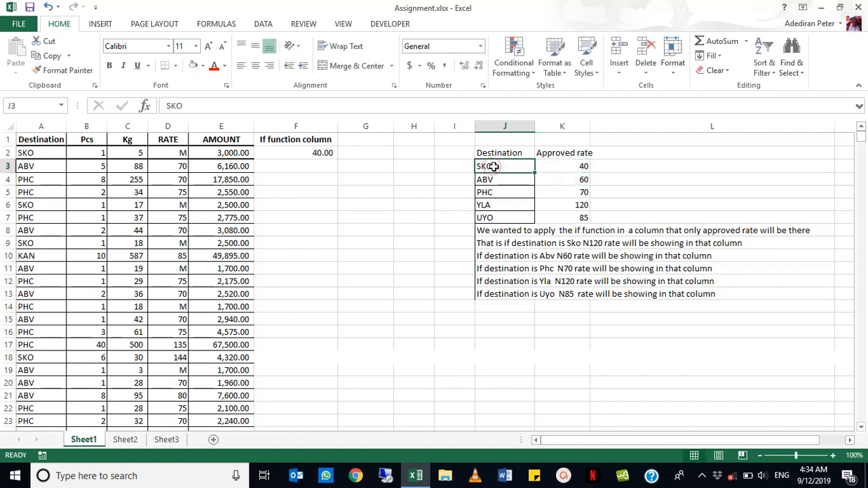
pyautogui.write('sss')
pyautogui.press('Return')
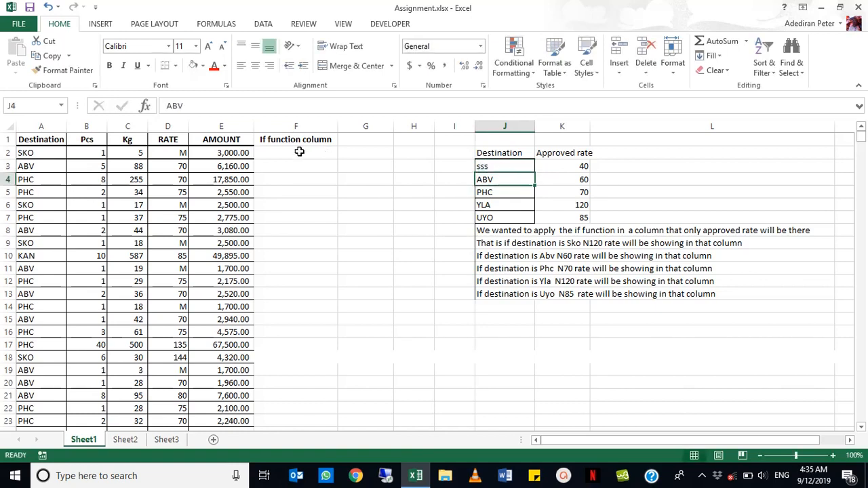
# - Examine the logical test and the empty-text value-if-false argument of the IF formula in F2 without changing them
pyautogui.click(296, 151)
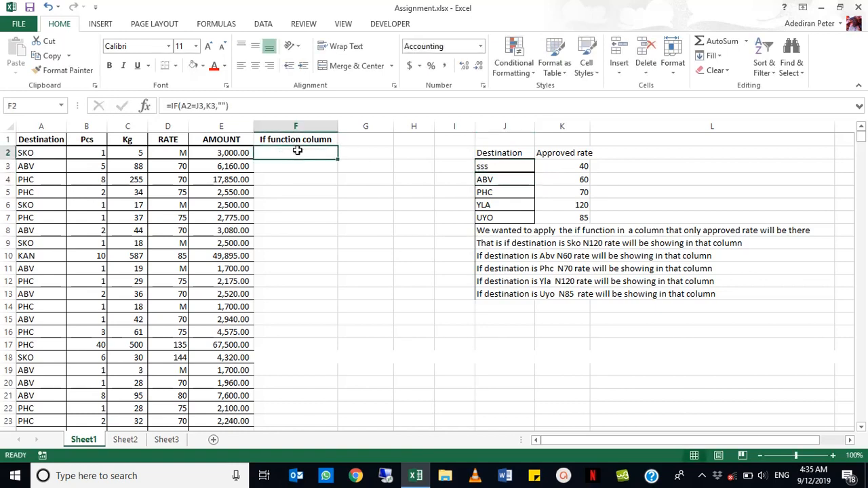
pyautogui.click(187, 105)
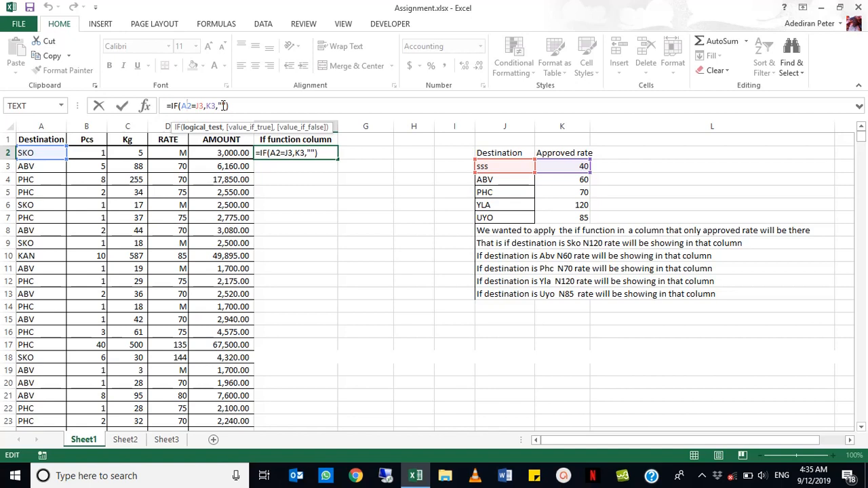
pyautogui.press('Return')
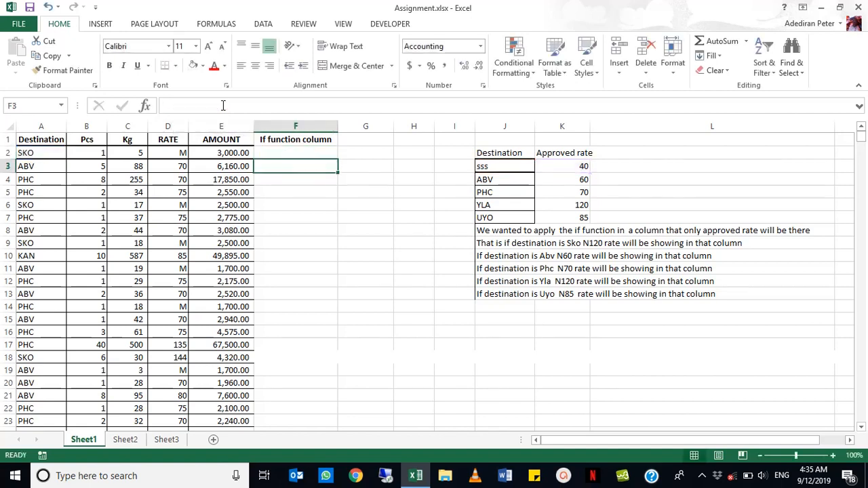
pyautogui.click(277, 152)
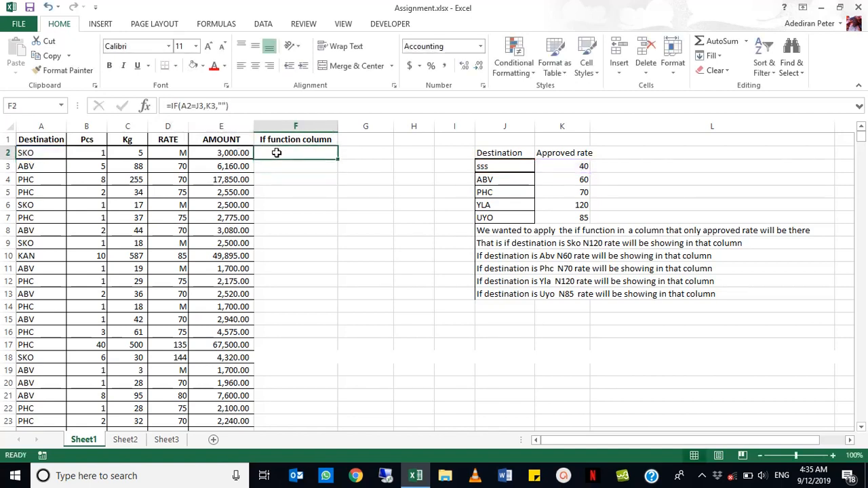
# - Replace the empty-text argument of F2's IF formula with a nested IF(A3=J4,K4, for the ABV approved rate
pyautogui.click(232, 106)
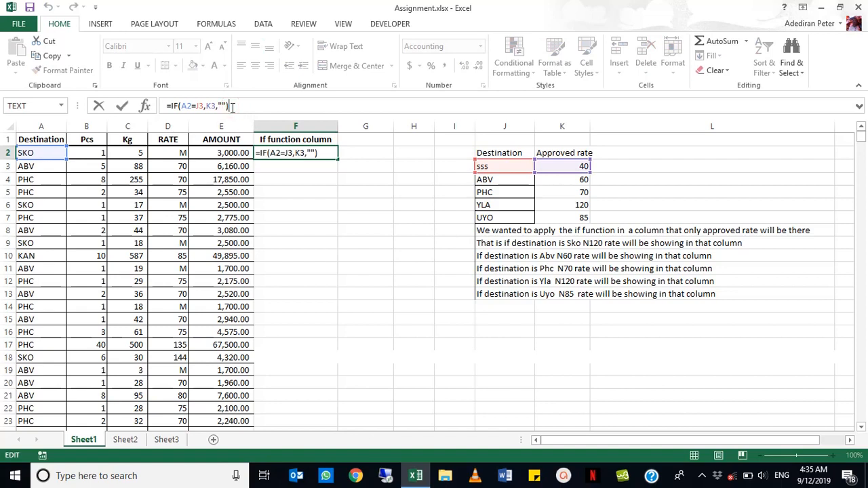
pyautogui.press('BackSpace')
pyautogui.press('BackSpace')
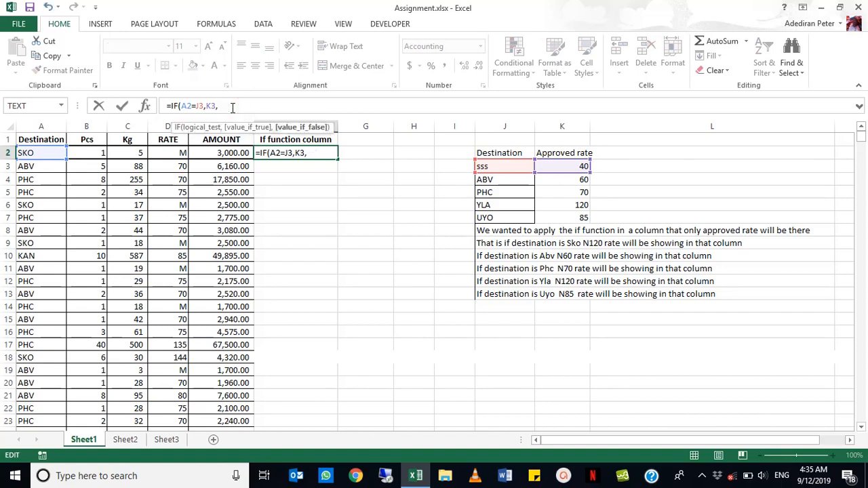
pyautogui.write('IF(')
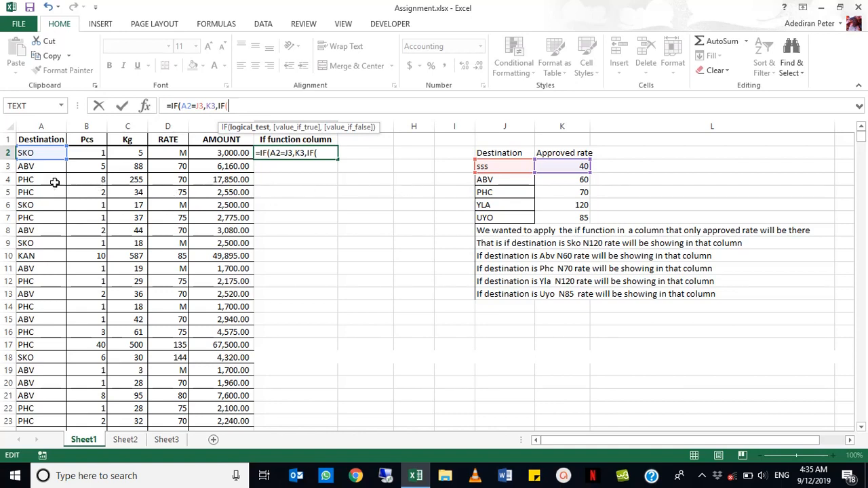
pyautogui.click(31, 166)
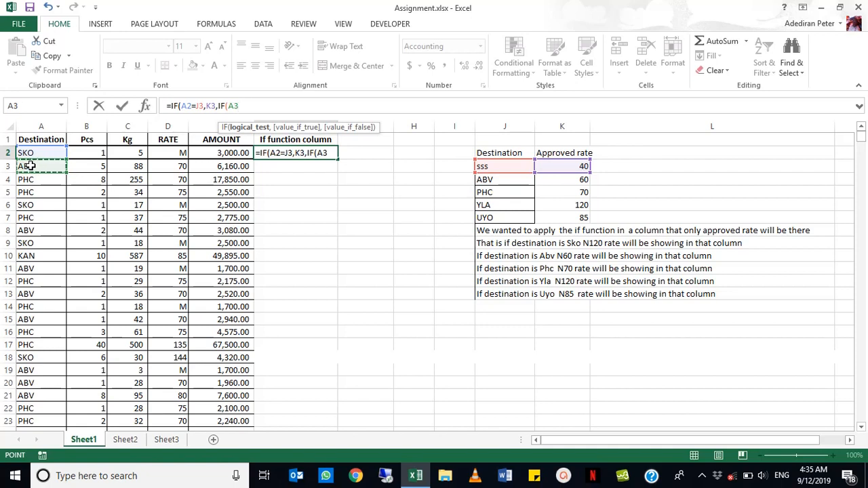
pyautogui.write('=')
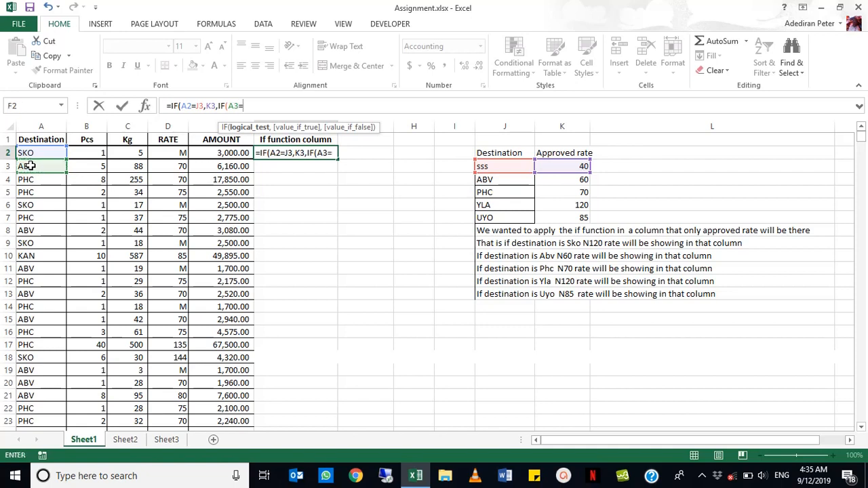
pyautogui.click(498, 181)
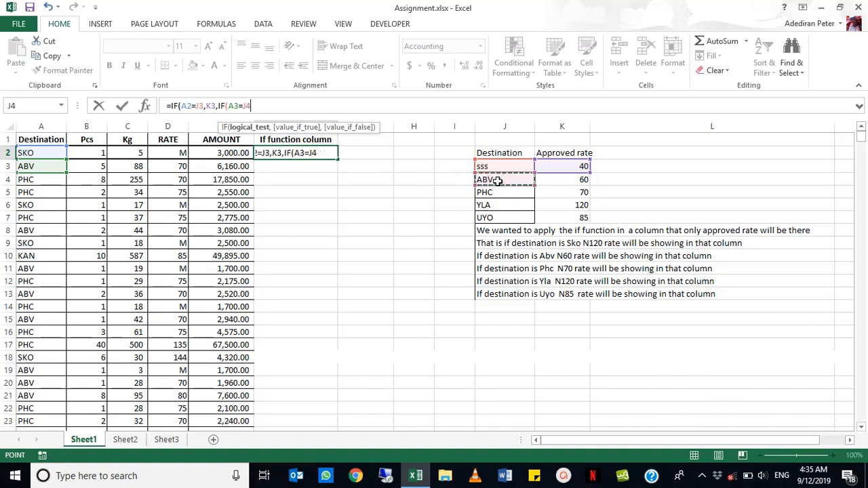
pyautogui.write(',')
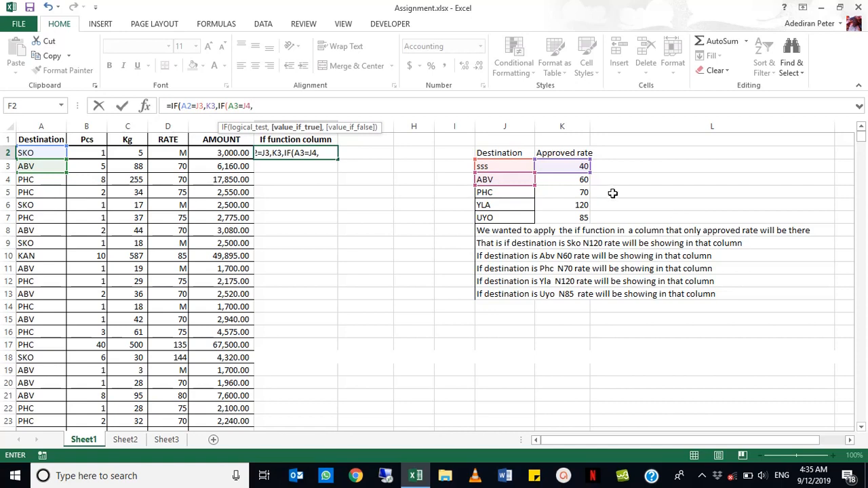
pyautogui.click(586, 179)
pyautogui.click(586, 179)
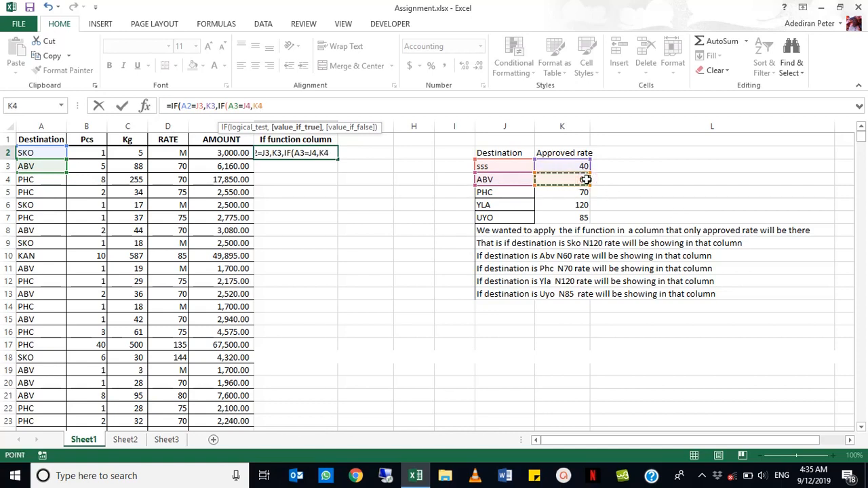
pyautogui.write(',')
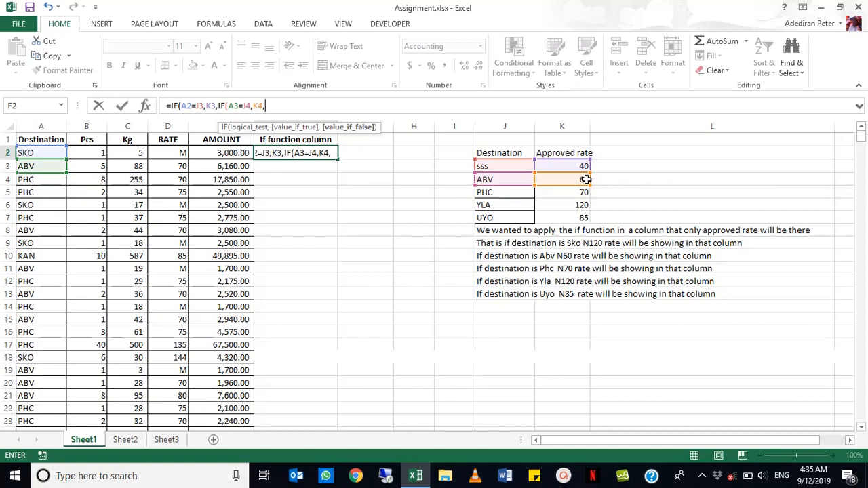
# - Extend the F2 formula with a third nested condition for the PHC destination, IF(A4=J5=K5,
pyautogui.write('if')
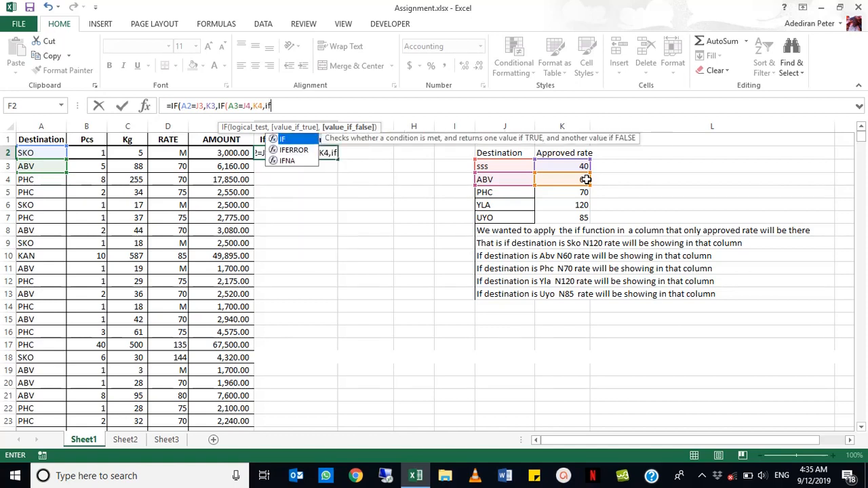
pyautogui.press('Tab')
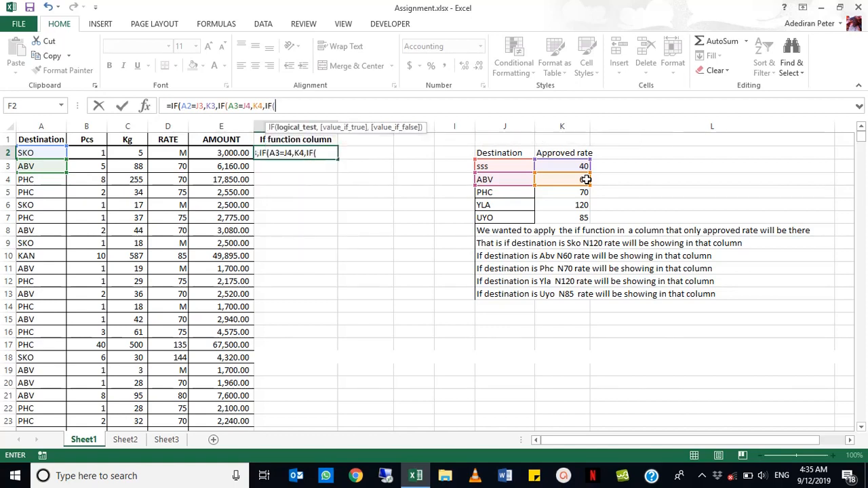
pyautogui.click(50, 179)
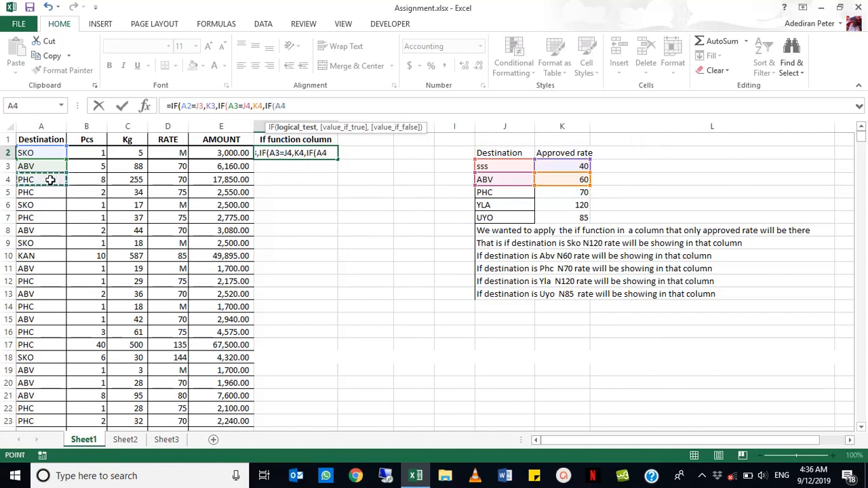
pyautogui.write('=')
pyautogui.click(485, 193)
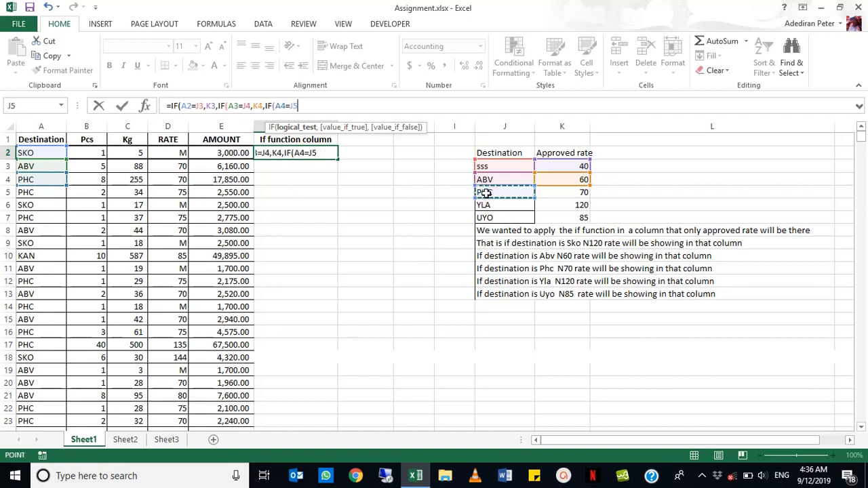
pyautogui.write('=')
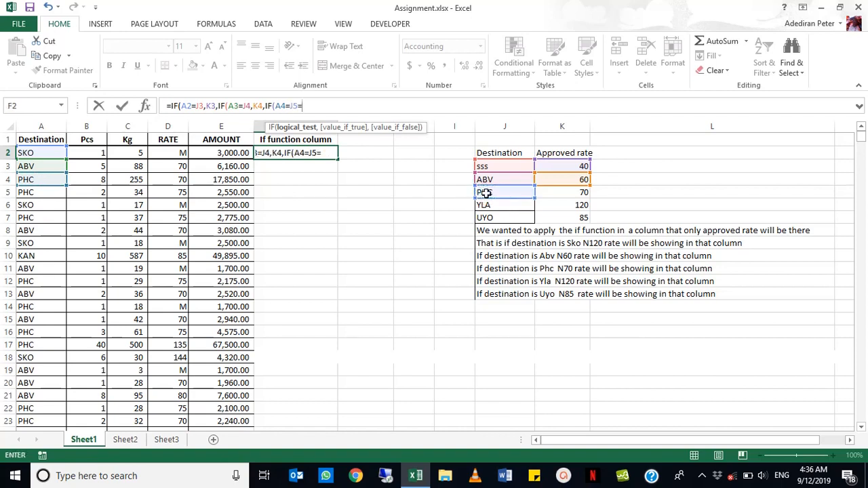
pyautogui.click(577, 192)
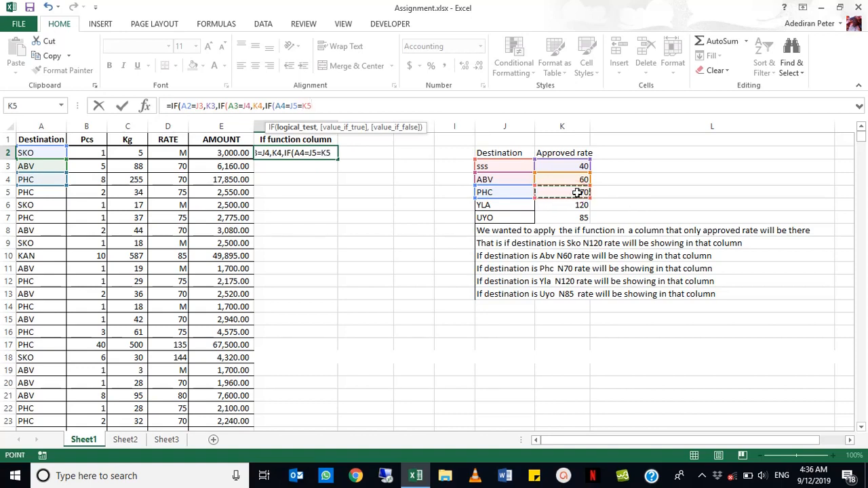
pyautogui.write(',')
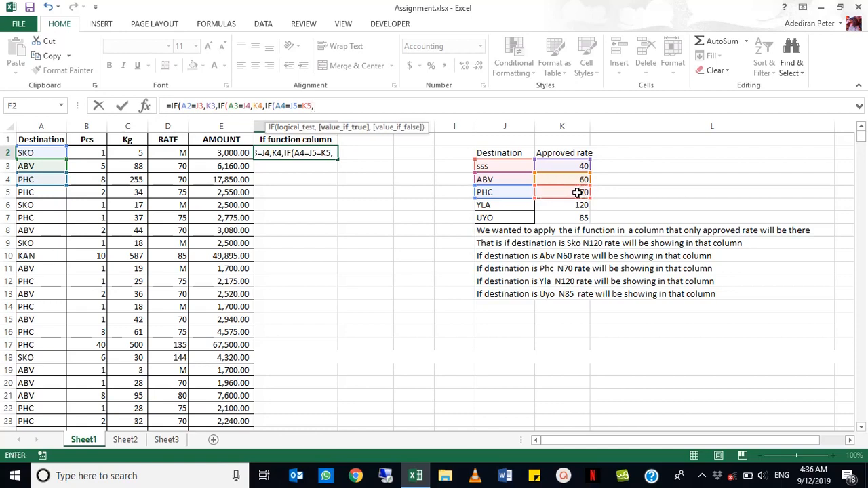
# - Add a nested IF to the F2 formula that compares the YLA destination in A88 with J6 and returns K6
pyautogui.write('IF(')
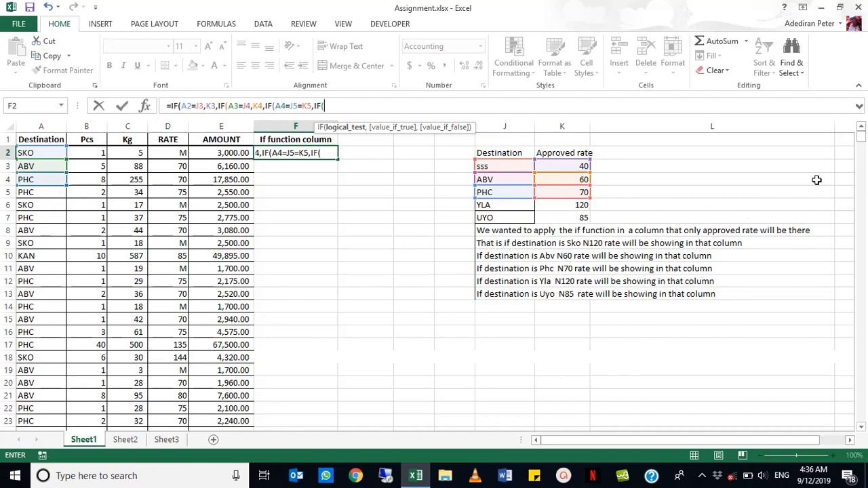
pyautogui.moveTo(860, 138); pyautogui.dragTo(863, 167)
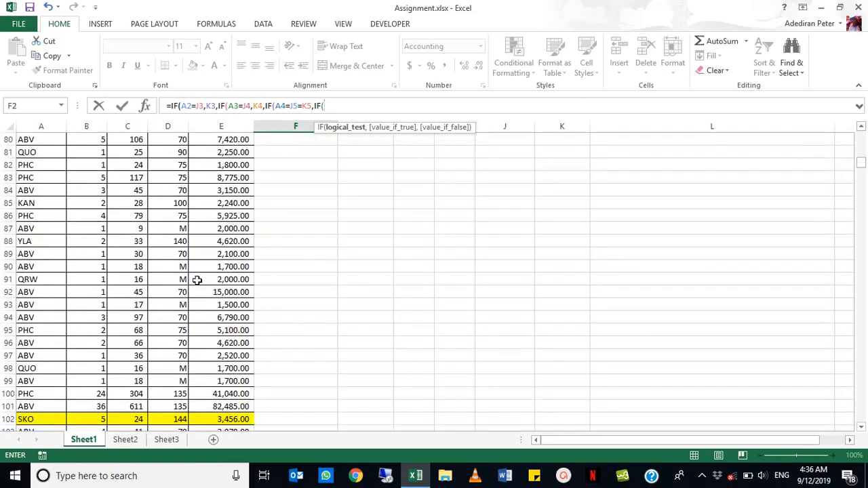
pyautogui.click(22, 244)
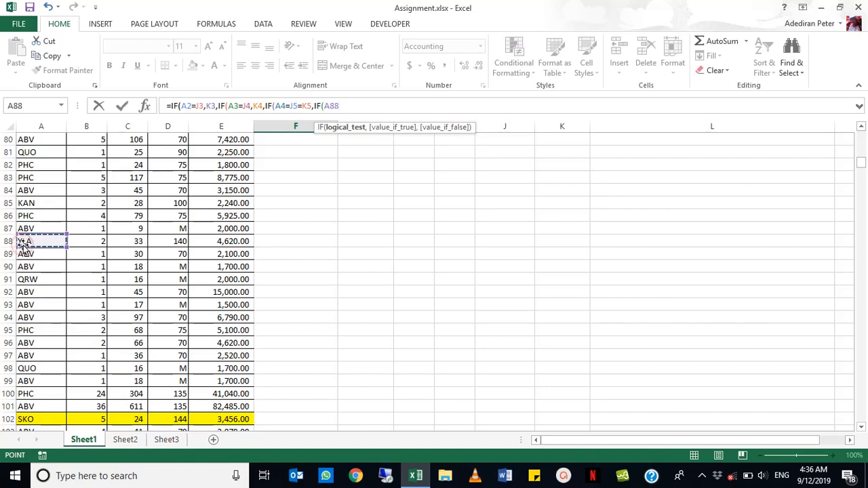
pyautogui.write('=')
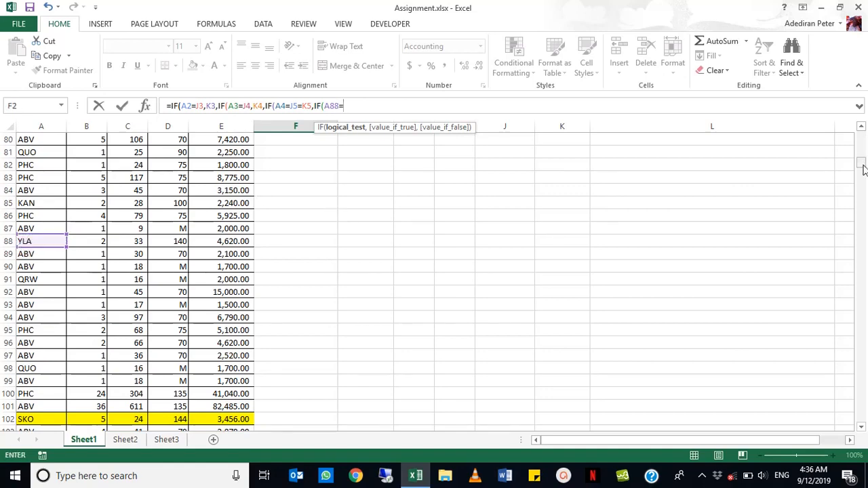
pyautogui.moveTo(862, 166); pyautogui.dragTo(862, 133)
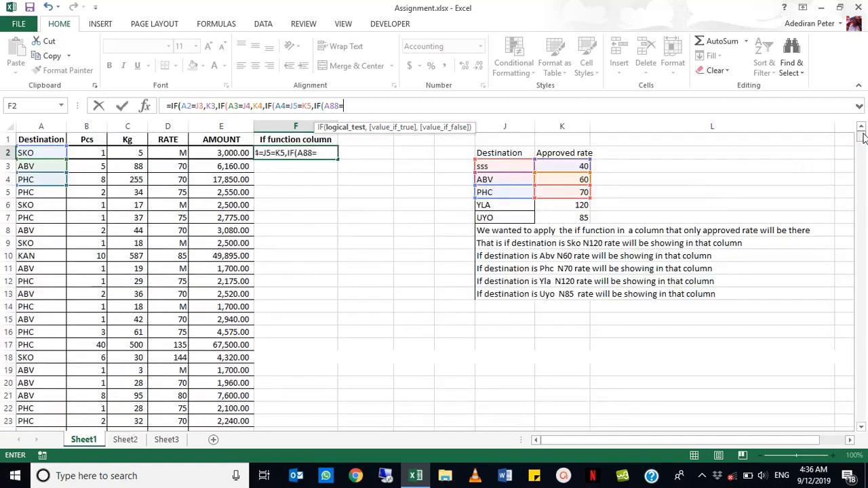
pyautogui.click(521, 204)
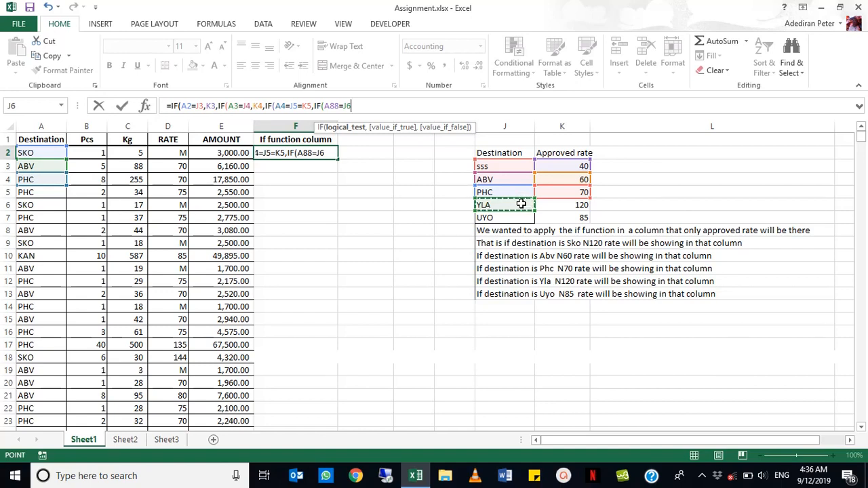
pyautogui.write(',')
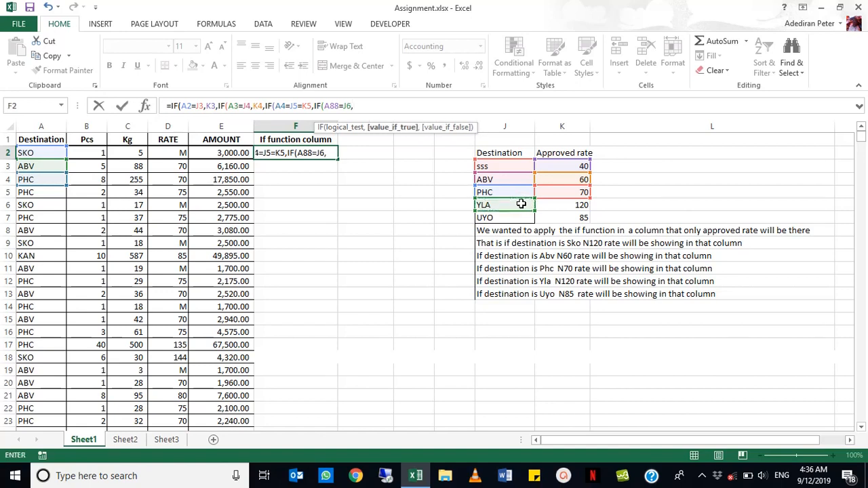
pyautogui.click(555, 204)
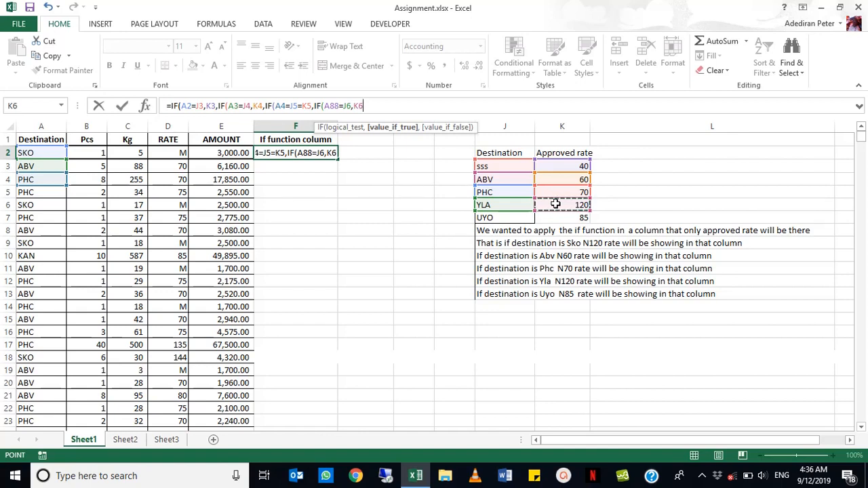
# - Add a fifth nested IF to the F2 formula that compares A874 with the UYO destination in J7 and returns K7
pyautogui.write(',if')
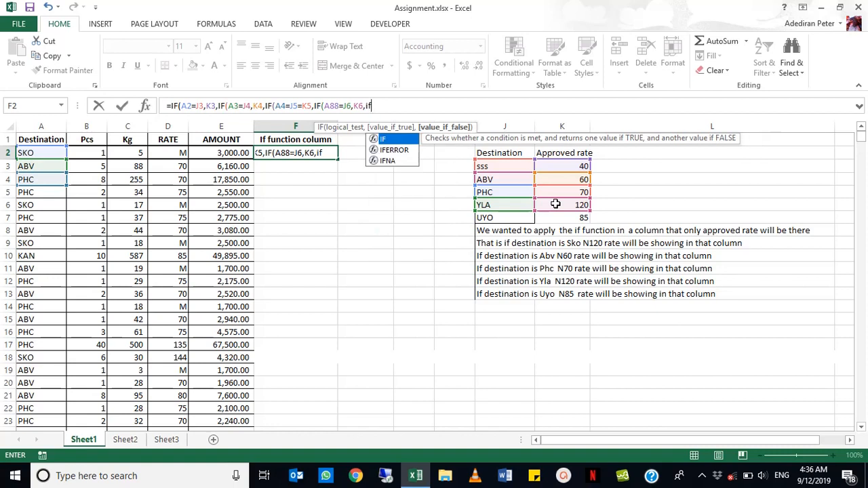
pyautogui.press('Tab')
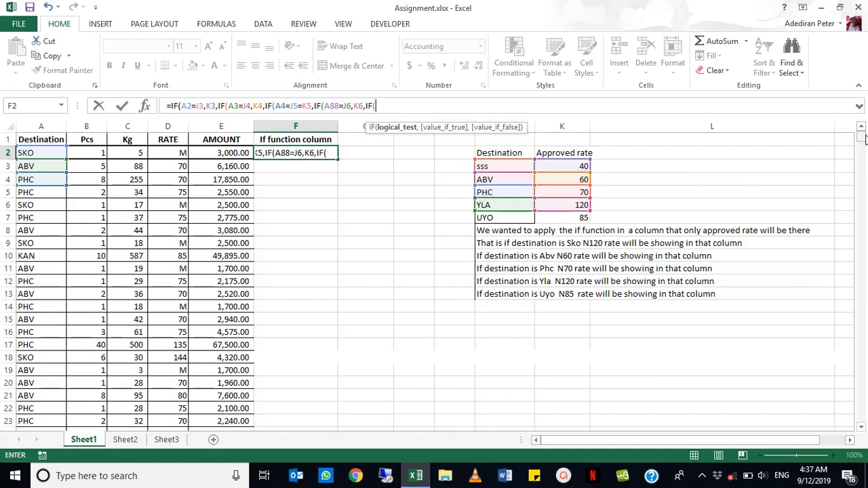
pyautogui.moveTo(861, 136); pyautogui.dragTo(862, 209)
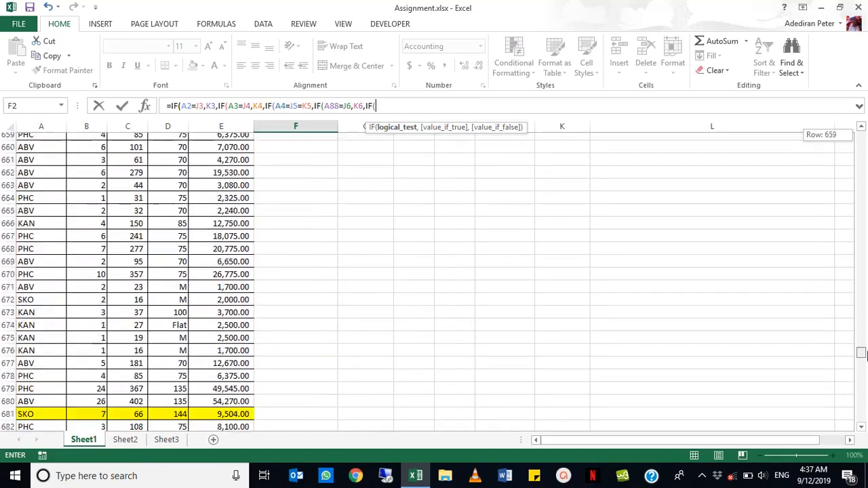
pyautogui.moveTo(866, 295); pyautogui.dragTo(858, 423)
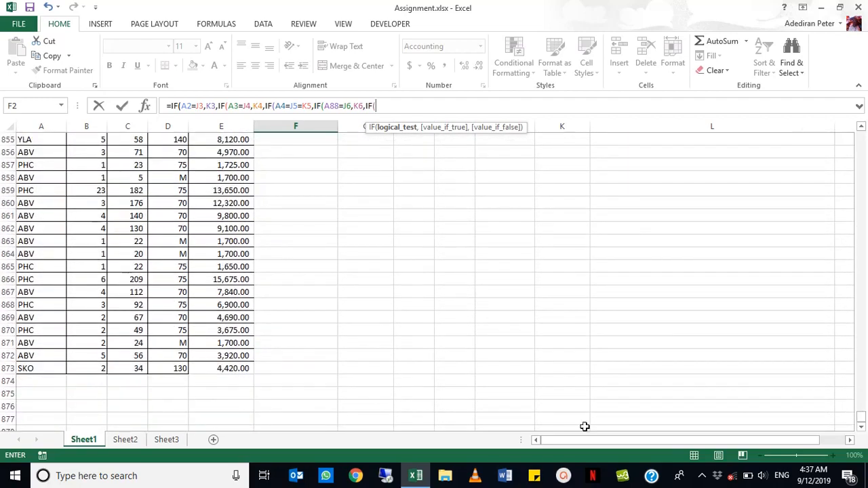
pyautogui.click(24, 381)
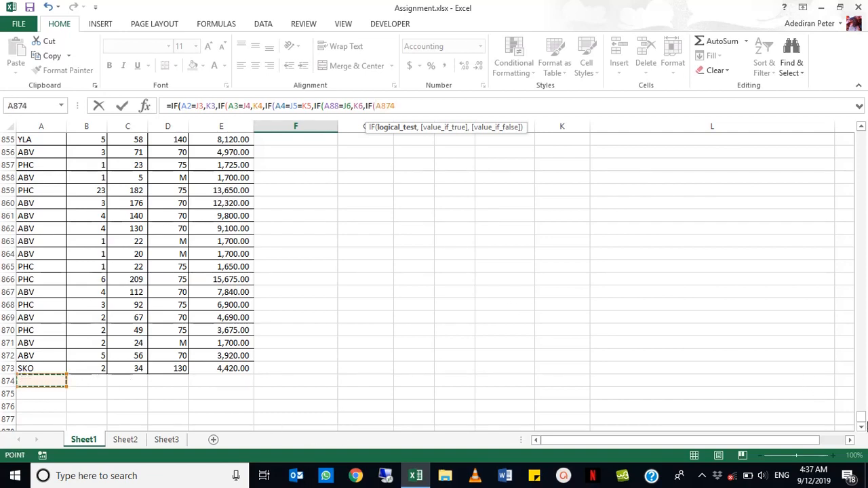
pyautogui.moveTo(860, 419); pyautogui.dragTo(861, 84)
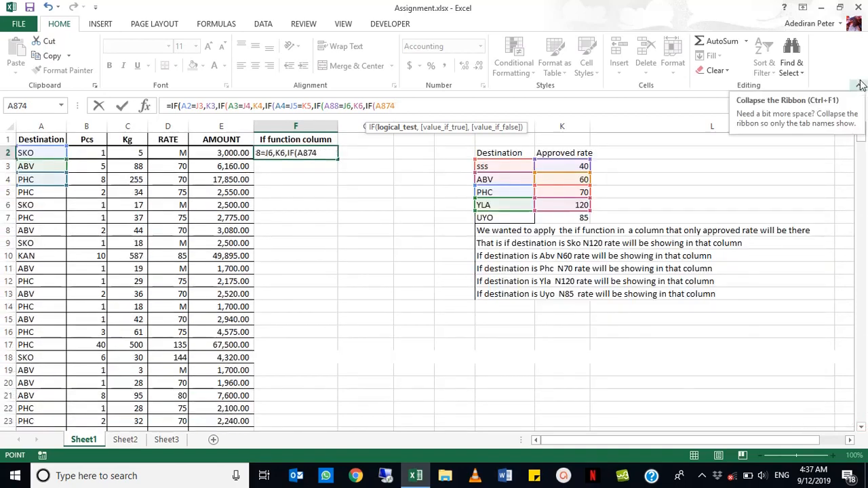
pyautogui.write('=')
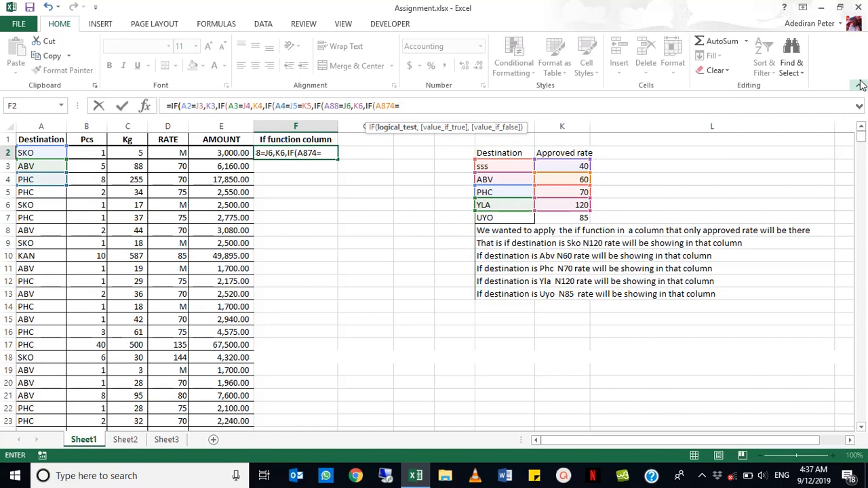
pyautogui.click(523, 215)
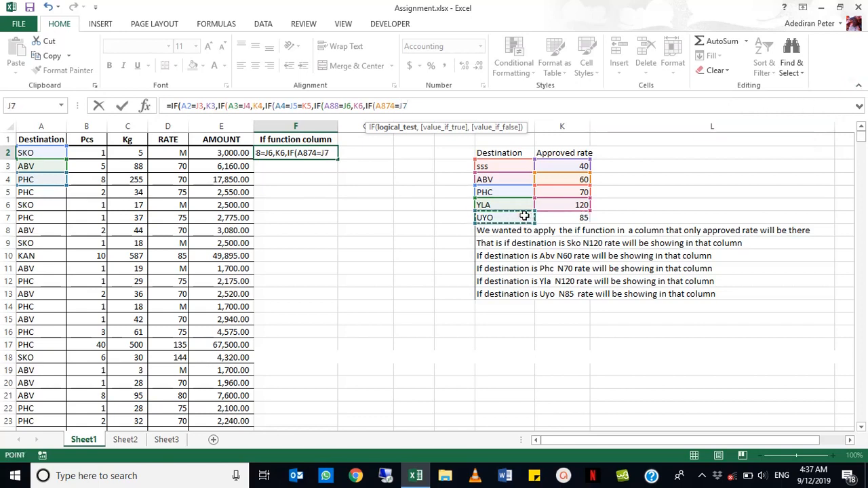
pyautogui.write(',')
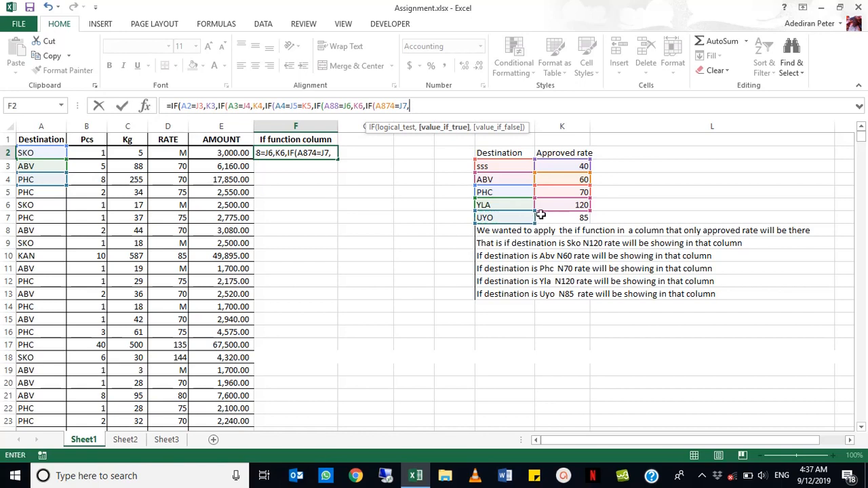
pyautogui.click(550, 215)
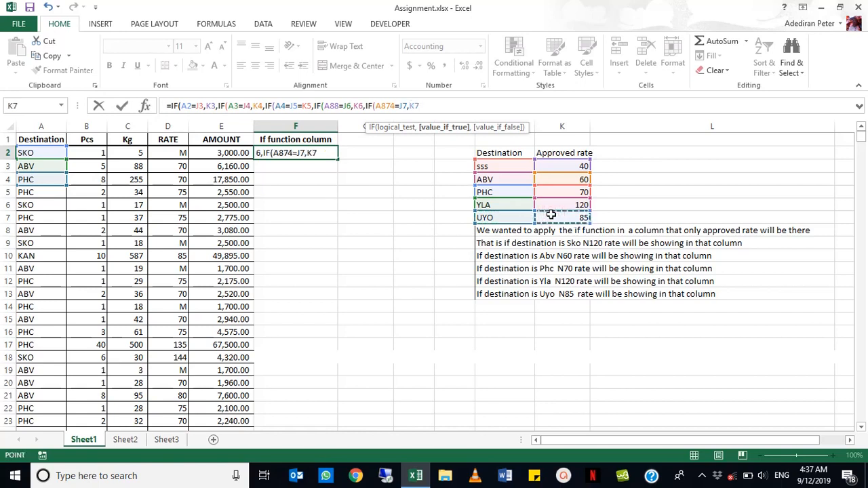
# - Finish the F2 formula with the fallback text "Rate Not Listed", close all nested IFs and accept the suggested parenthesis correction
pyautogui.write(',')
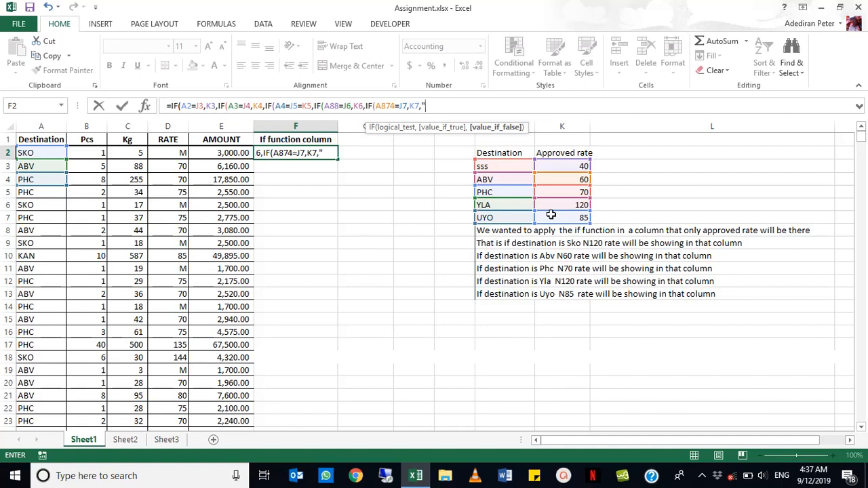
pyautogui.write('"Rate')
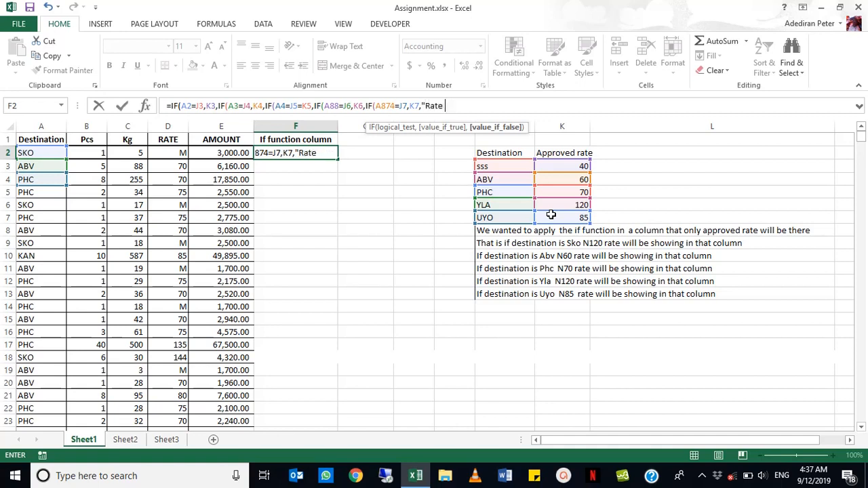
pyautogui.write(' Not Listed')
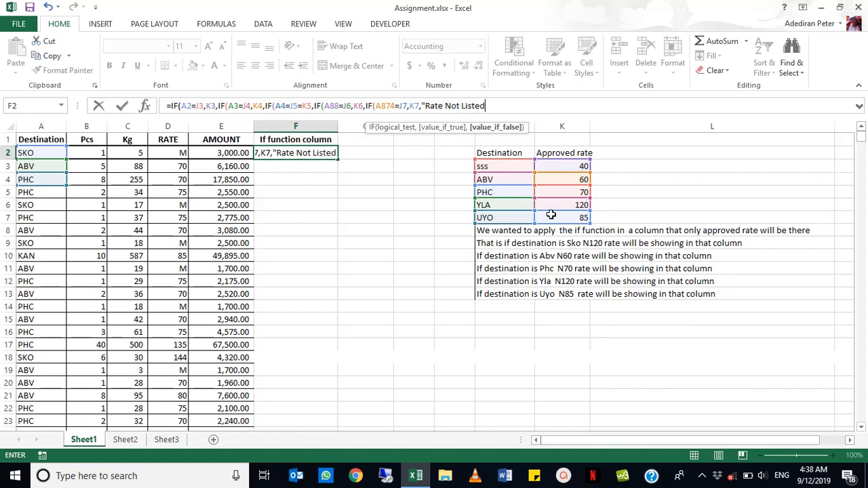
pyautogui.write('")')
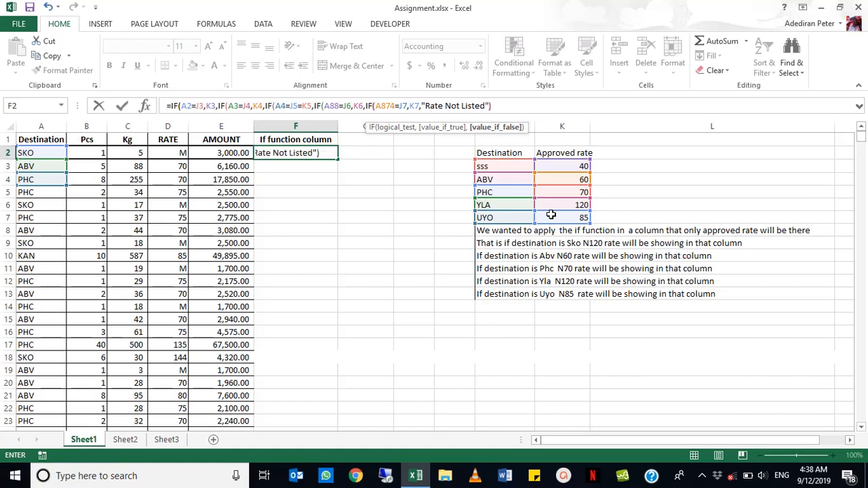
pyautogui.write('))))')
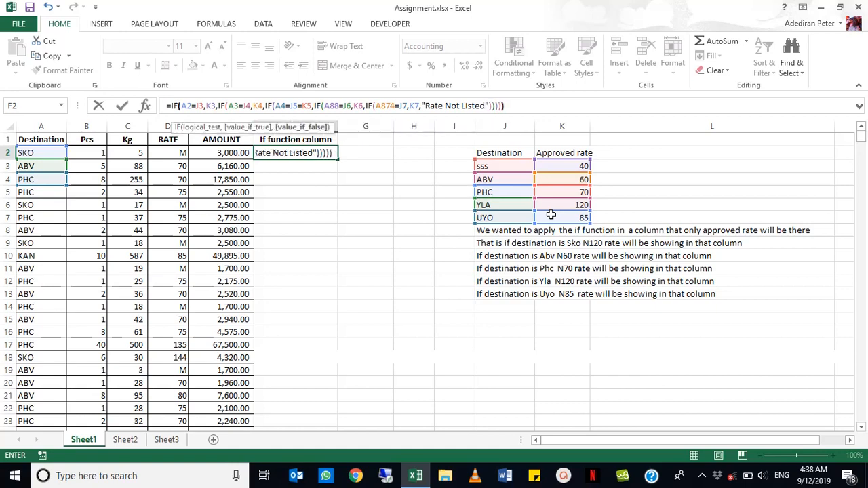
pyautogui.write(')')
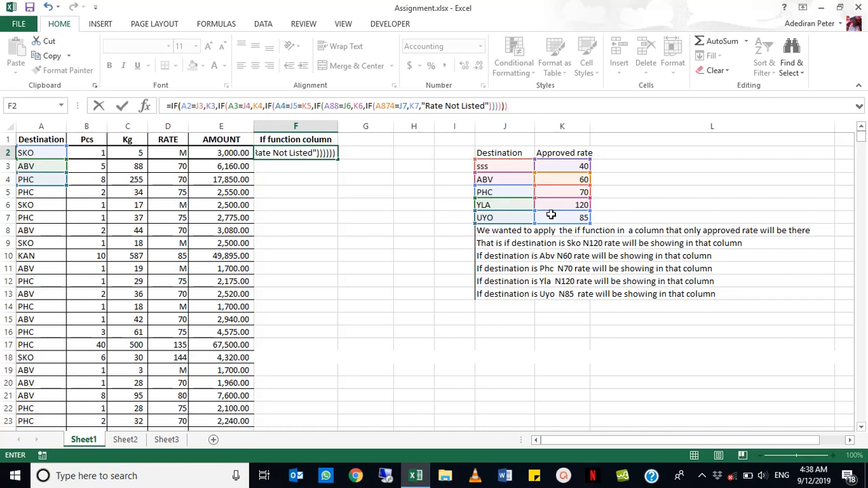
pyautogui.press('Return')
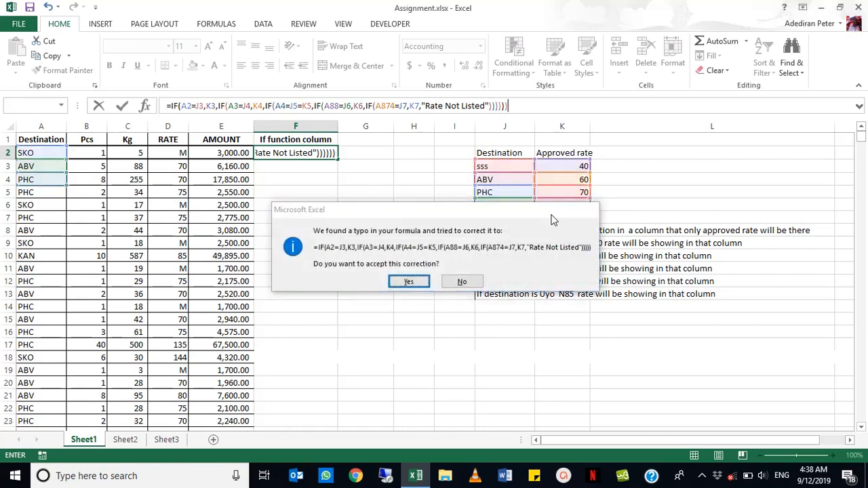
pyautogui.press('Return')
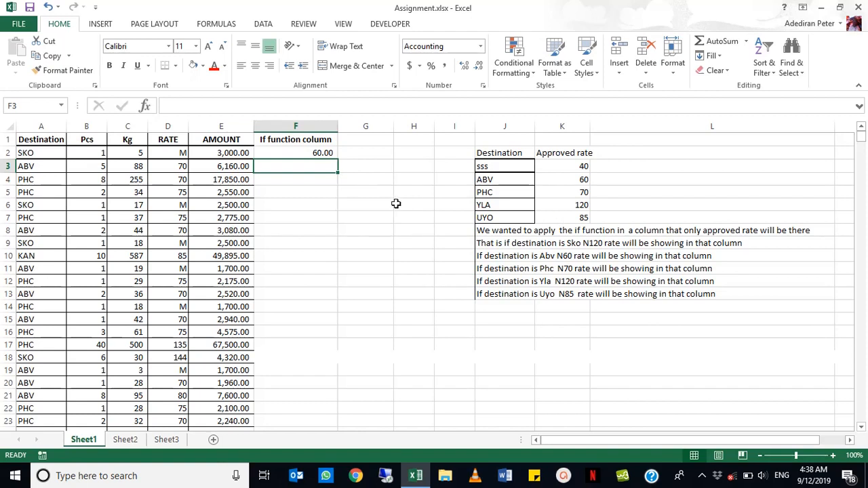
# - Replace the first destination in the approved-rate table, cell J3, with SKO
pyautogui.click(324, 153)
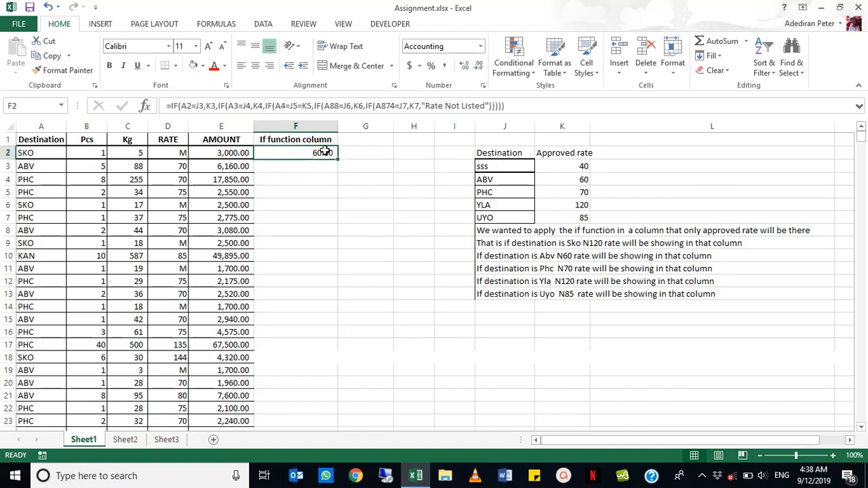
pyautogui.click(519, 166)
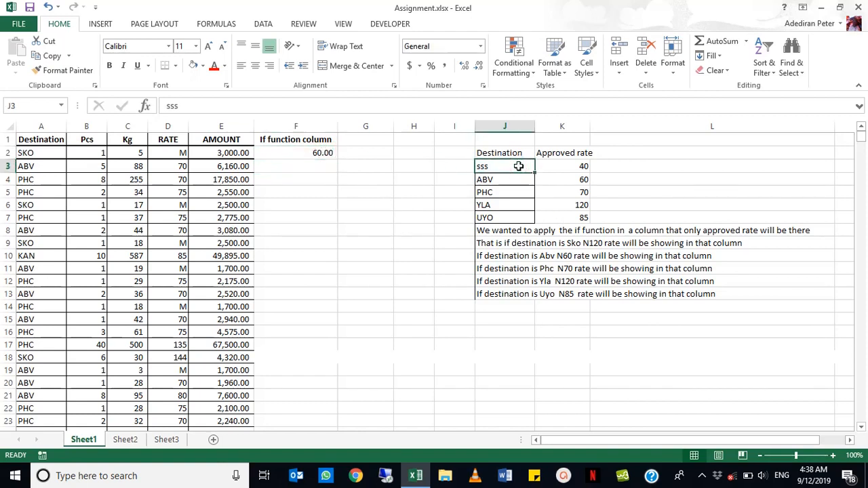
pyautogui.write('SKO')
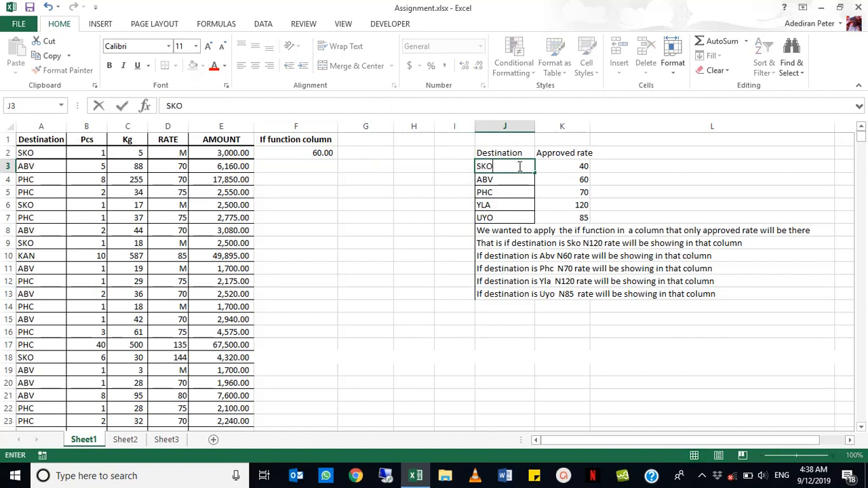
pyautogui.press('Return')
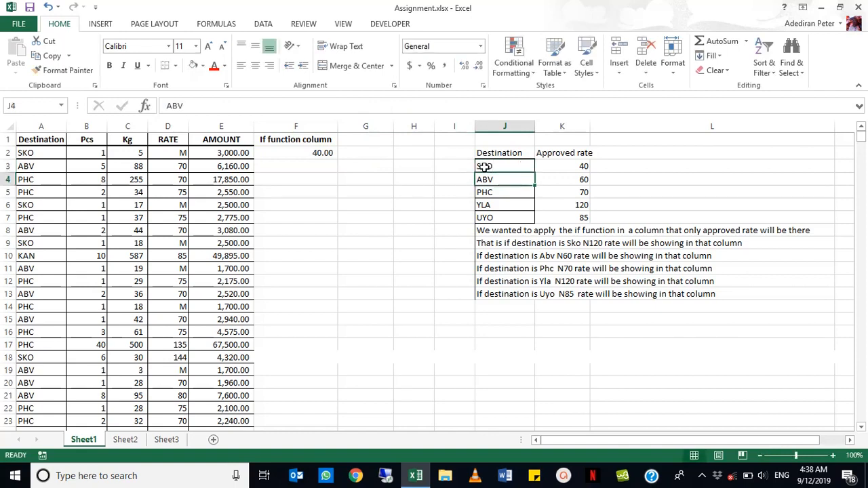
# - Make the J3, K3, J4 and K4 references in the F2 formula absolute, as $J$3, $K$3, $J$4 and $K$4
pyautogui.click(324, 152)
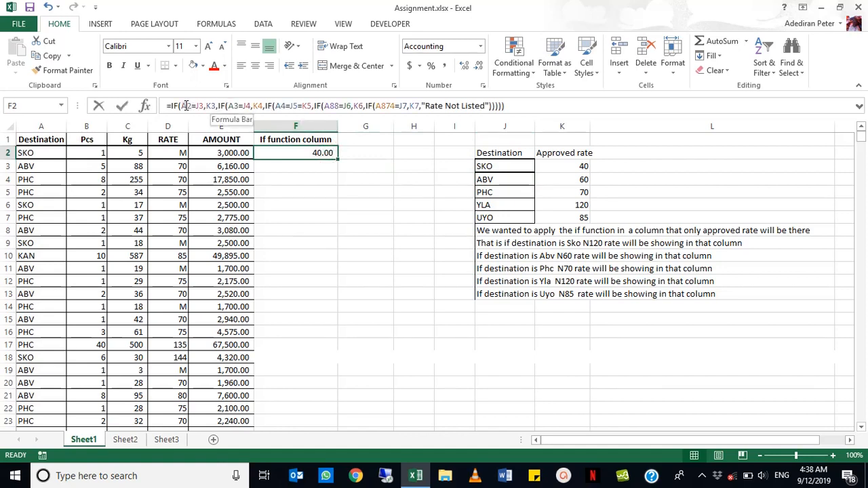
pyautogui.click(186, 106)
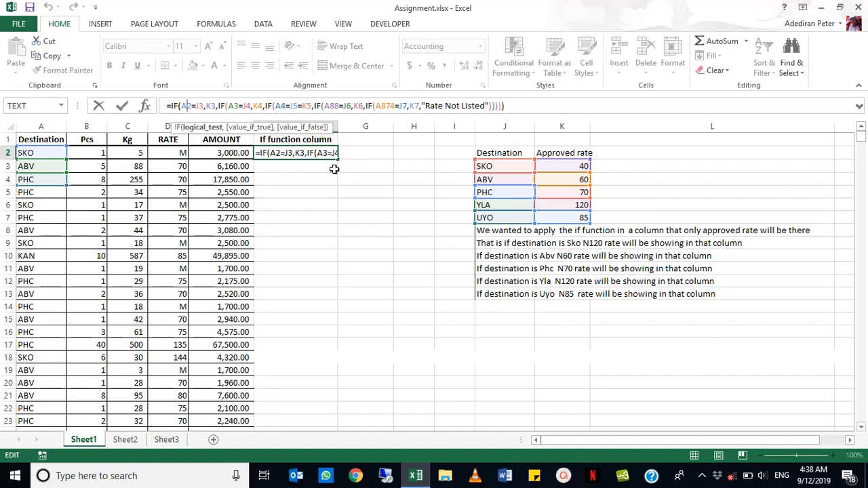
pyautogui.click(200, 105)
pyautogui.press('F4')
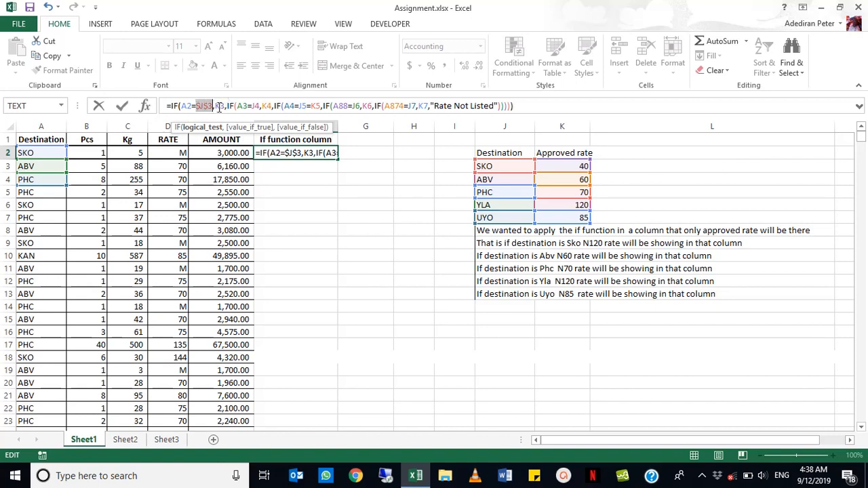
pyautogui.click(218, 107)
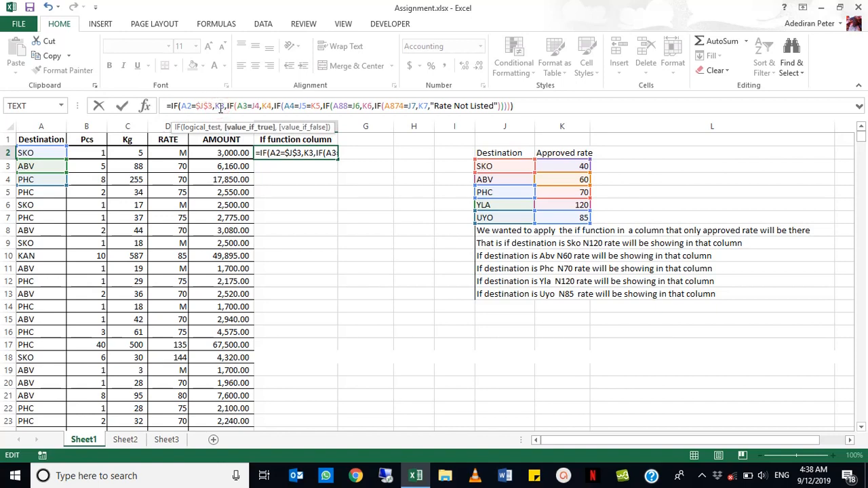
pyautogui.press('F4')
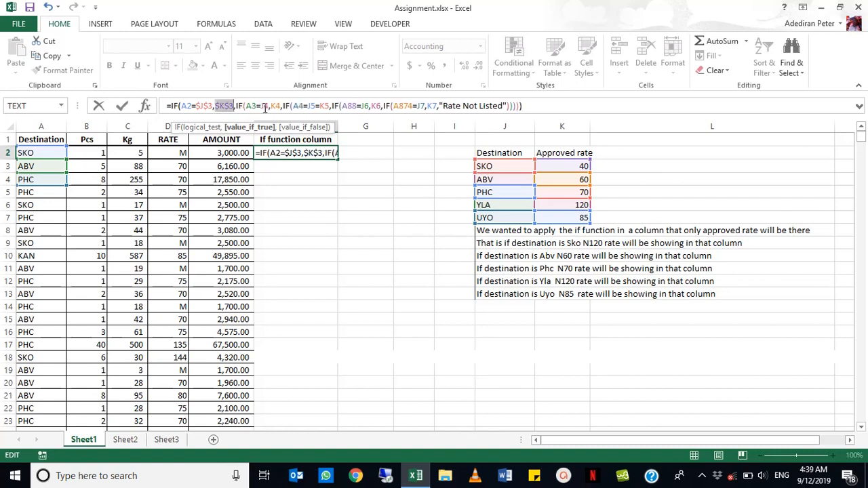
pyautogui.click(264, 107)
pyautogui.press('F4')
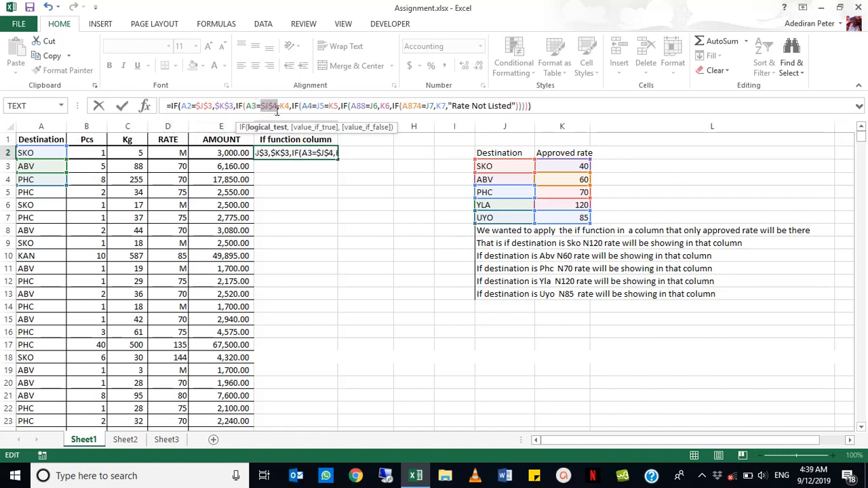
pyautogui.click(283, 107)
pyautogui.press('F4')
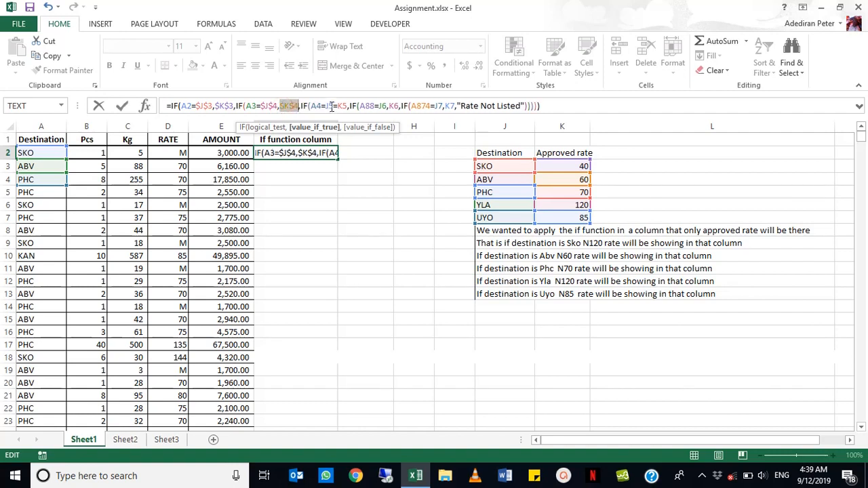
# - In F2's third condition, replace the equals sign between J5 and K5 with a comma and make J5 absolute as $J$5
pyautogui.click(338, 107)
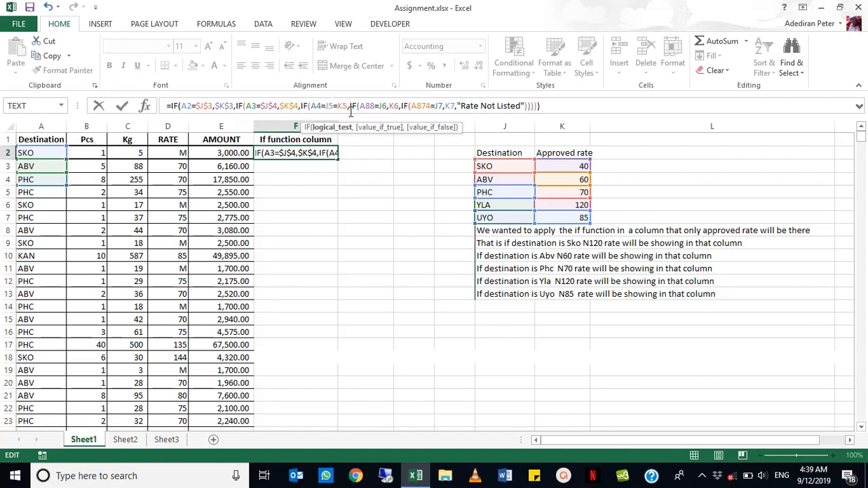
pyautogui.press('BackSpace')
pyautogui.write(',')
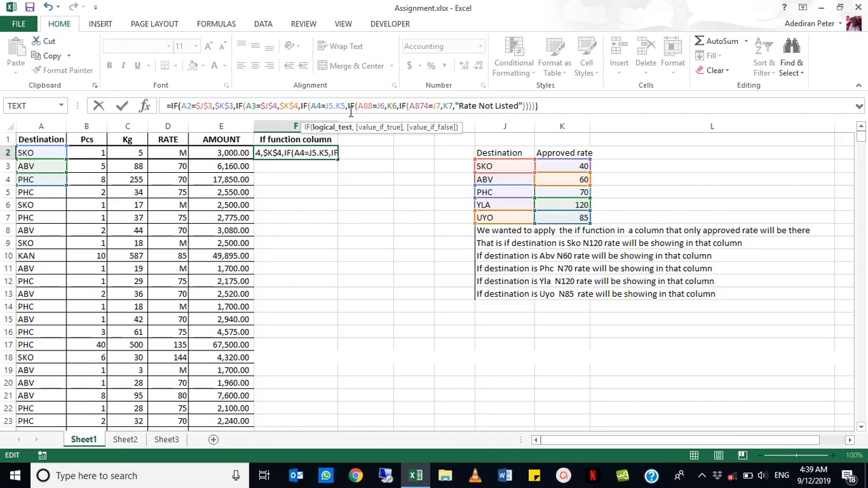
pyautogui.press('BackSpace')
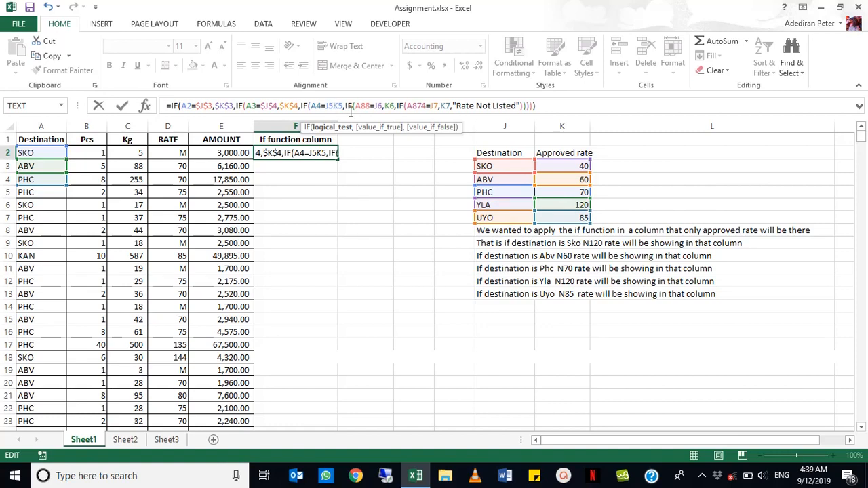
pyautogui.write(',')
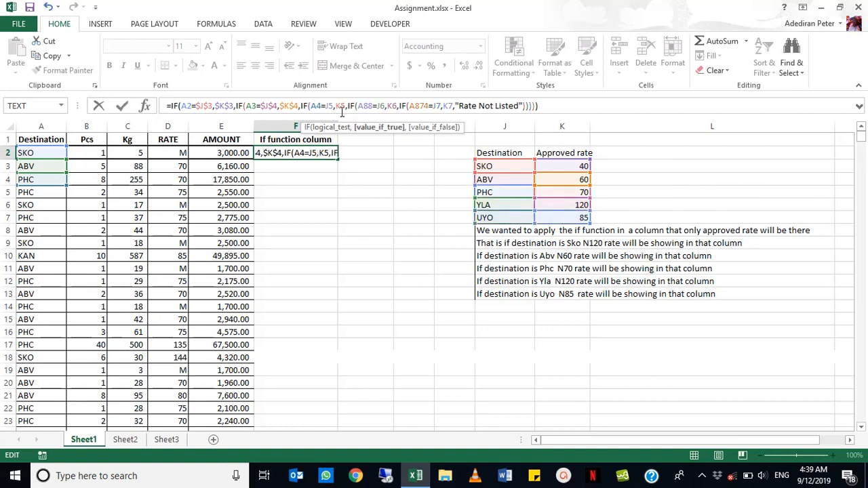
pyautogui.click(330, 106)
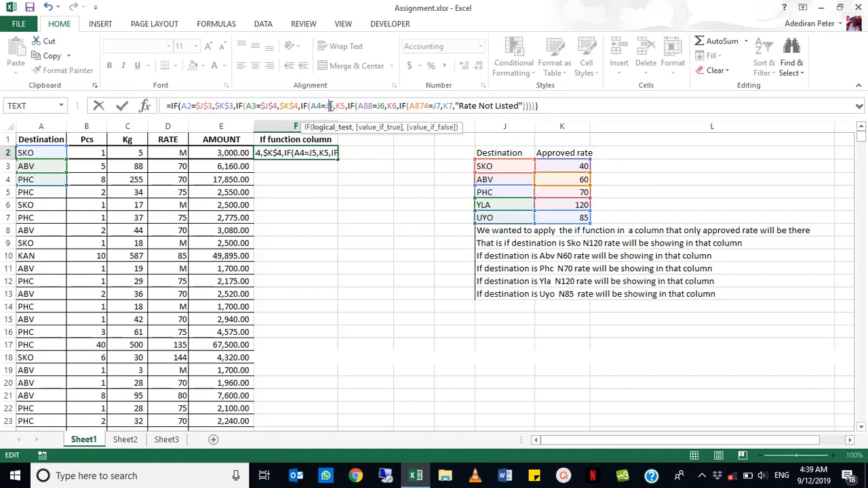
pyautogui.press('F4')
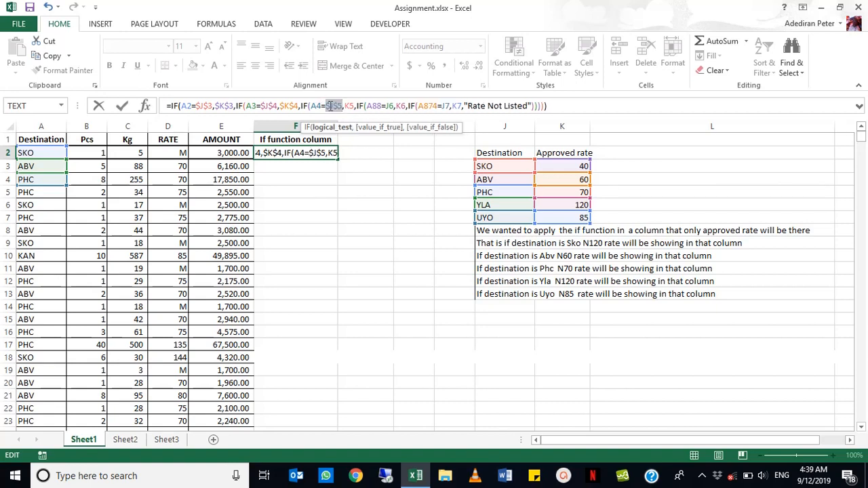
# - Make the K5, J6 and K6 references in the F2 formula absolute, as $K$5, $J$6 and $K$6
pyautogui.click(346, 106)
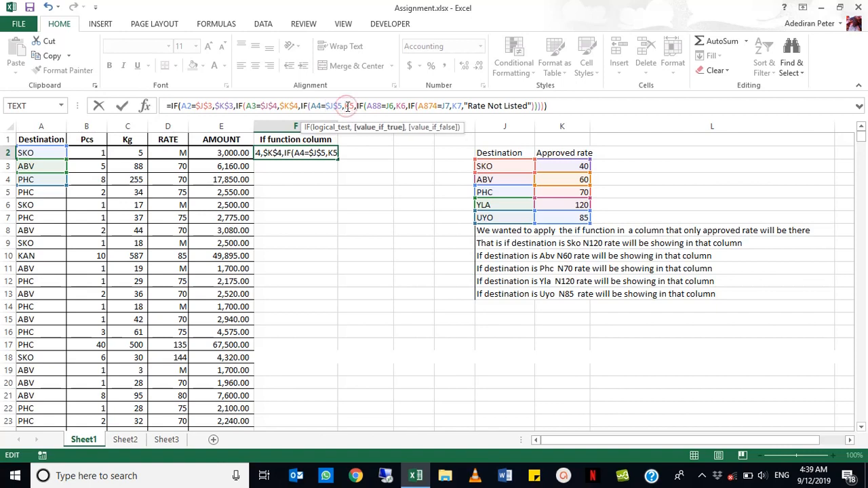
pyautogui.press('F4')
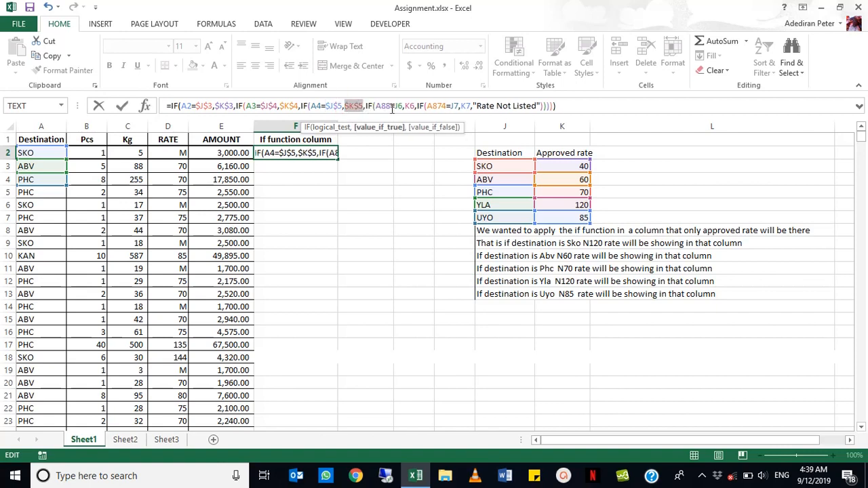
pyautogui.click(395, 106)
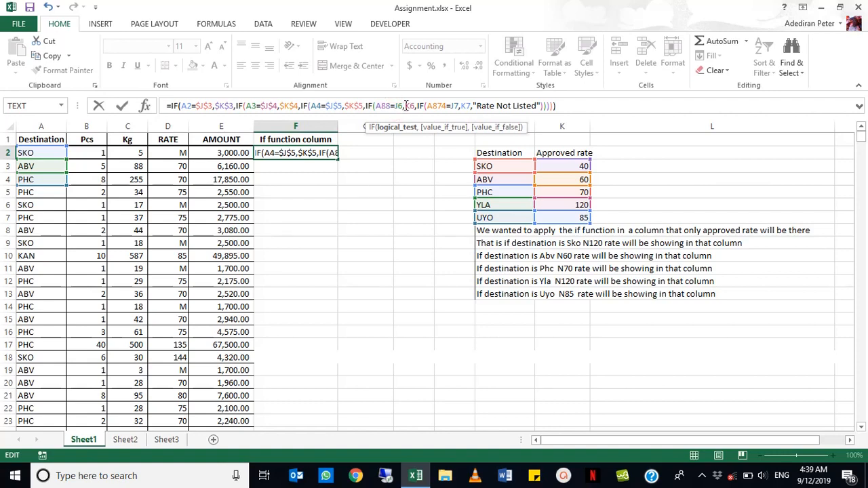
pyautogui.press('F4')
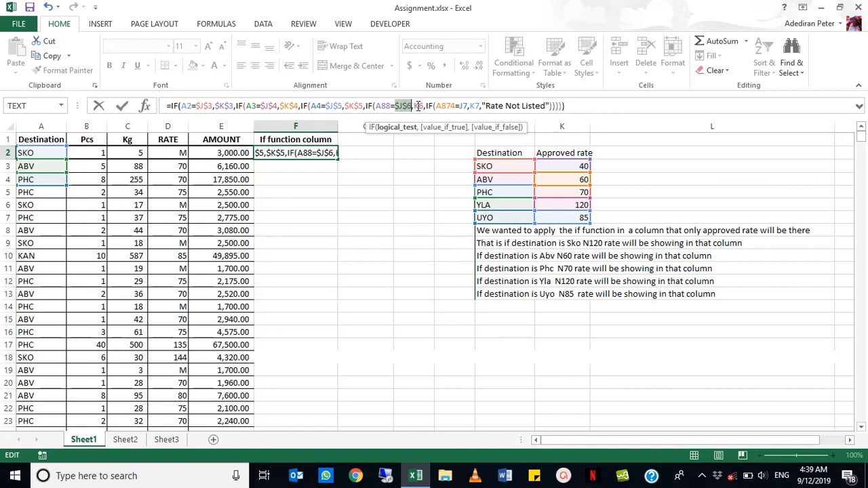
pyautogui.click(418, 106)
pyautogui.press('F4')
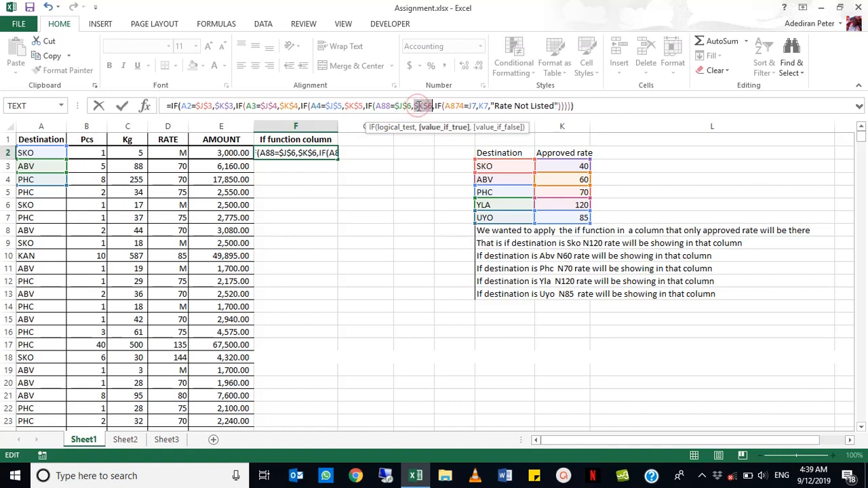
# - Make the J7 and K7 references in the F2 formula absolute, as $J$7 and $K$7, and commit the formula
pyautogui.click(470, 106)
pyautogui.press('F4')
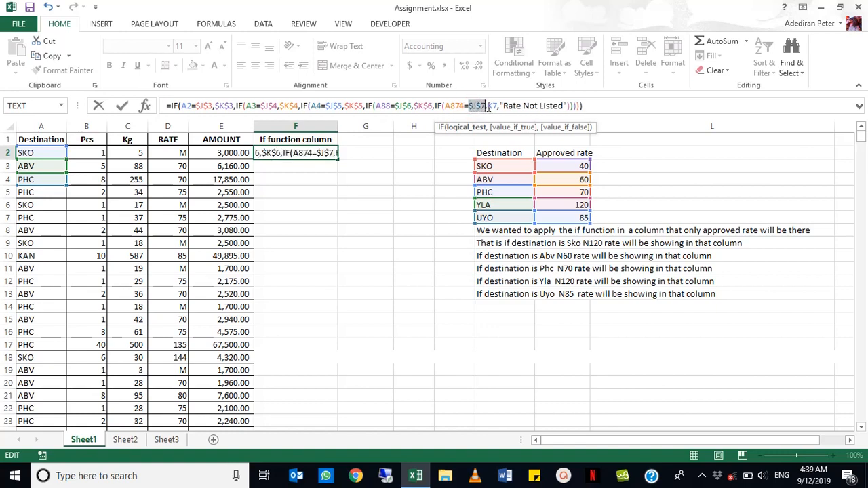
pyautogui.click(491, 107)
pyautogui.press('F4')
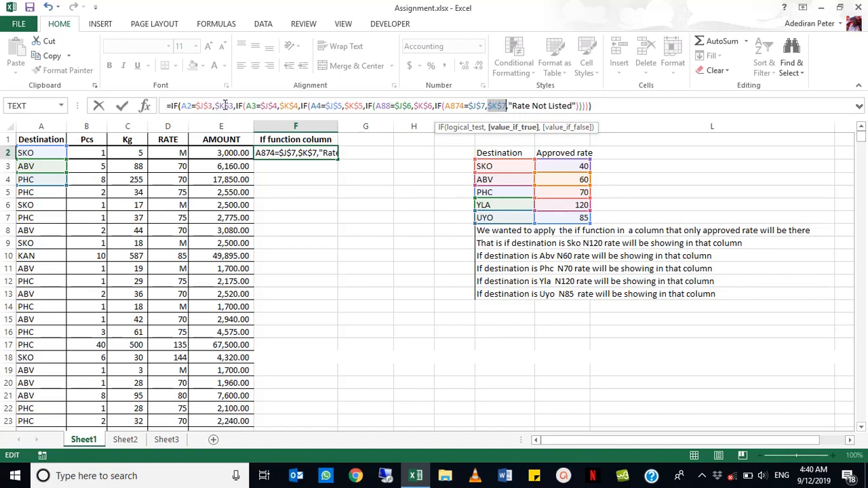
pyautogui.click(225, 106)
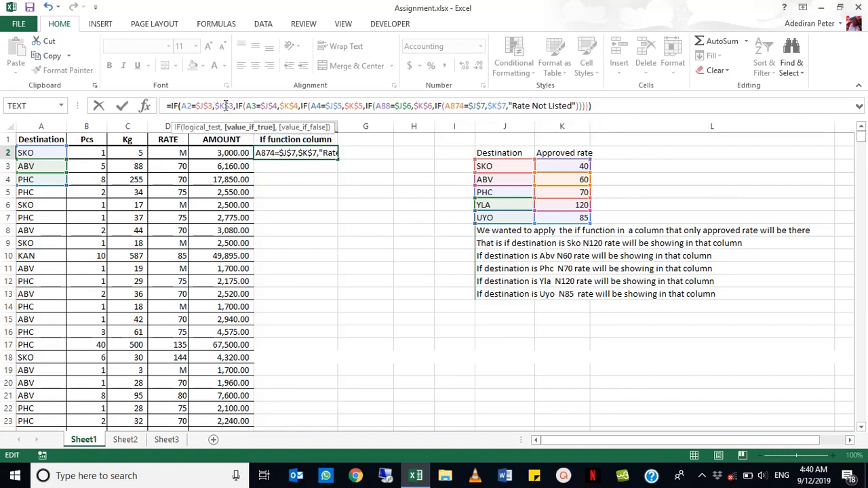
pyautogui.press('Return')
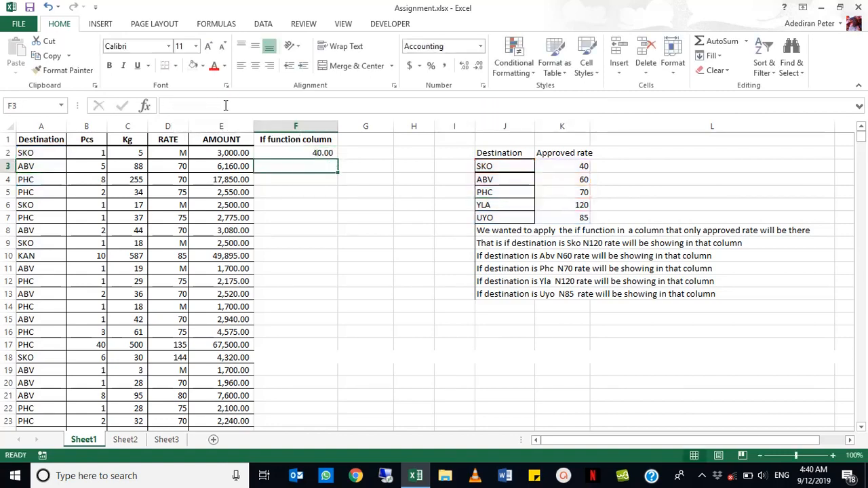
# - Fill the F2 formula down the If function column and inspect the copied formulas in F11, F5, F4 and F3
pyautogui.click(285, 152)
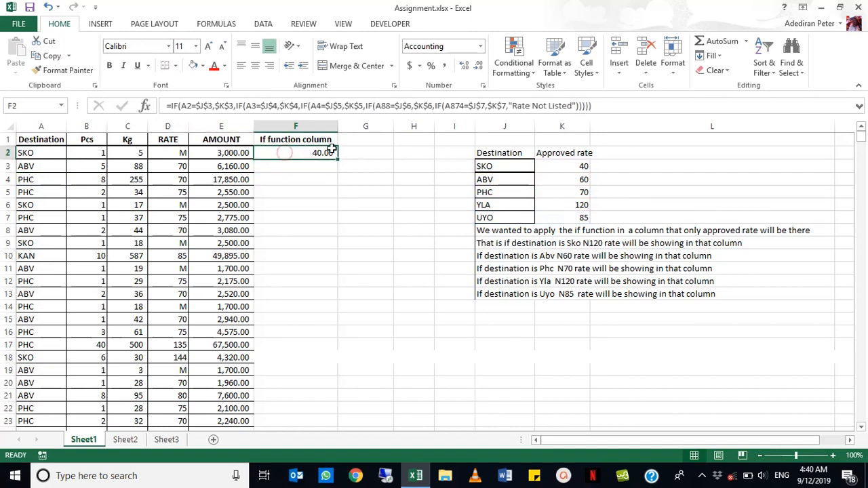
pyautogui.doubleClick(338, 158)
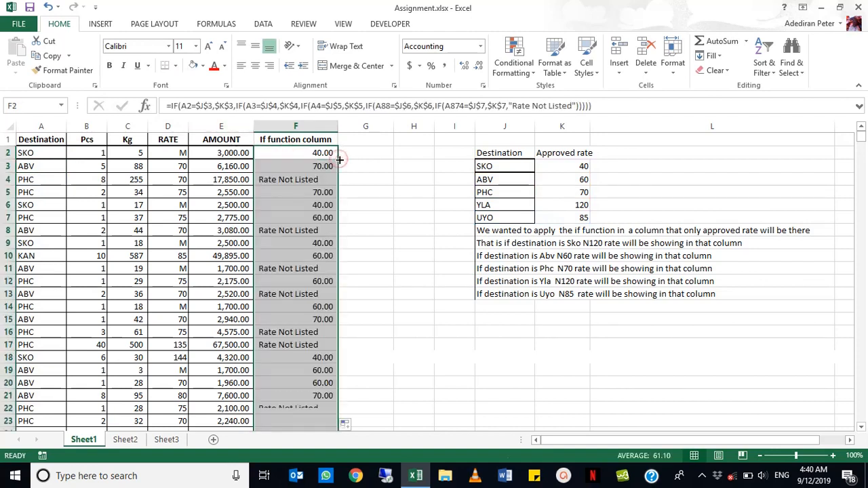
pyautogui.click(313, 218)
pyautogui.click(307, 268)
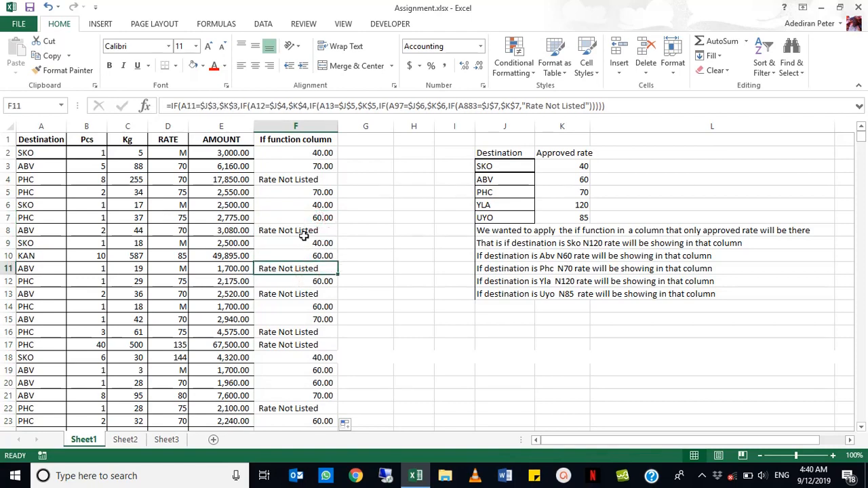
pyautogui.click(304, 193)
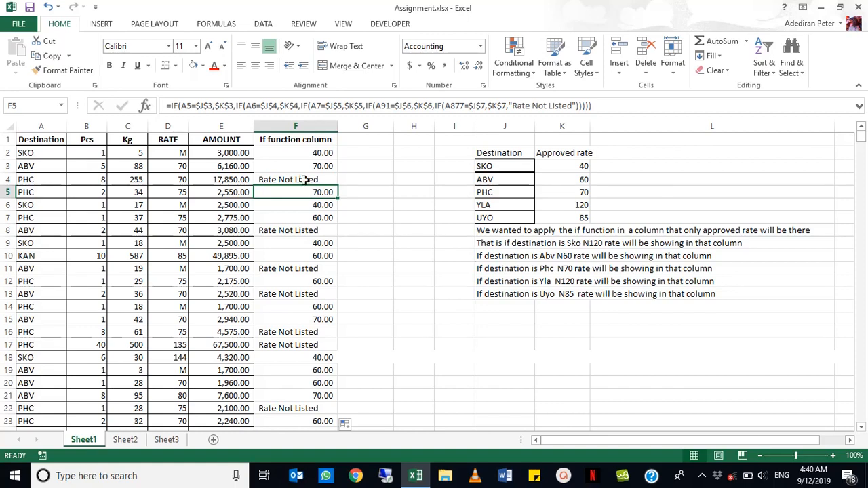
pyautogui.click(303, 179)
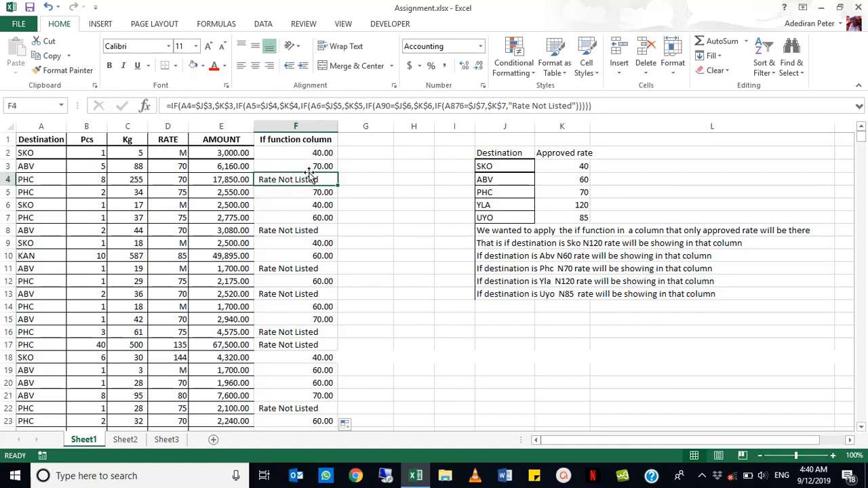
pyautogui.click(319, 168)
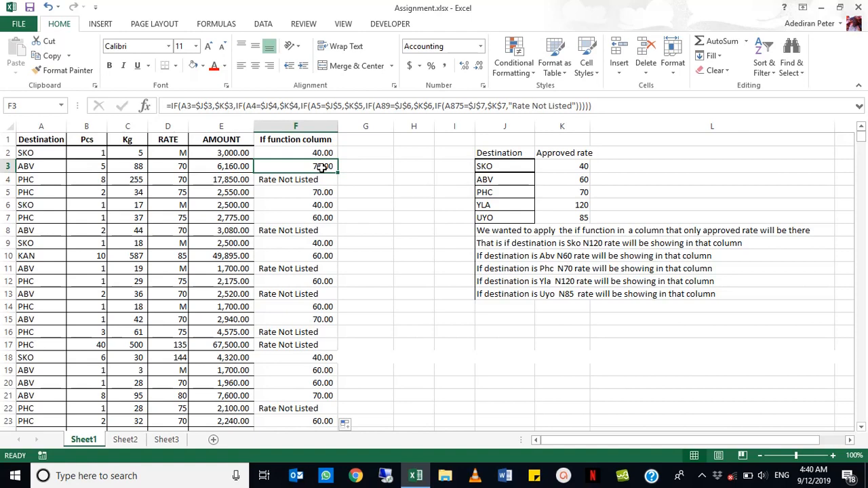
# - Change the tested cell in the second and third conditions of the F2 formula to A2
pyautogui.doubleClick(303, 153)
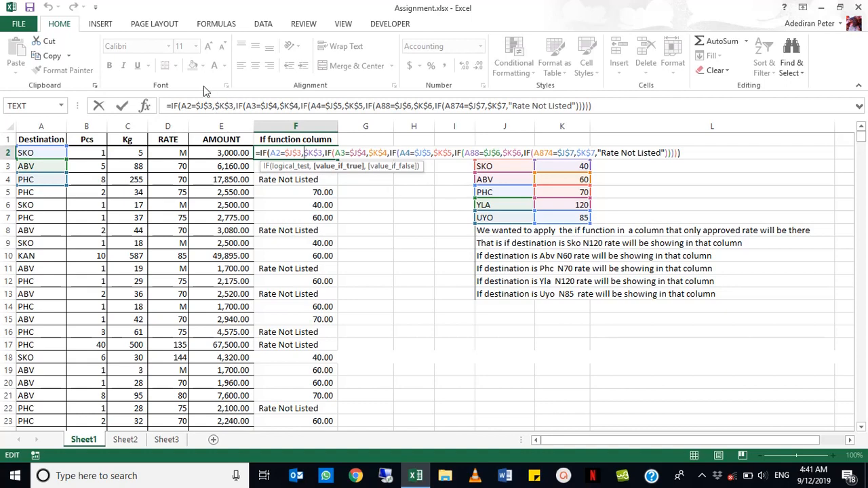
pyautogui.click(191, 108)
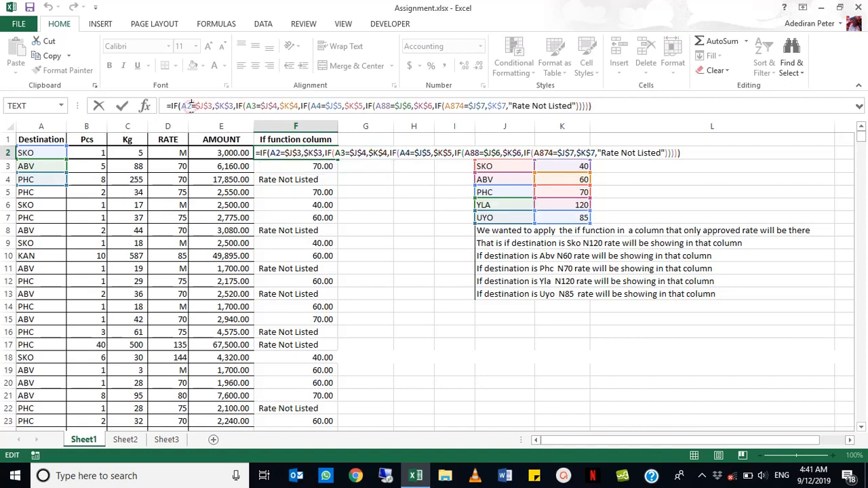
pyautogui.click(257, 106)
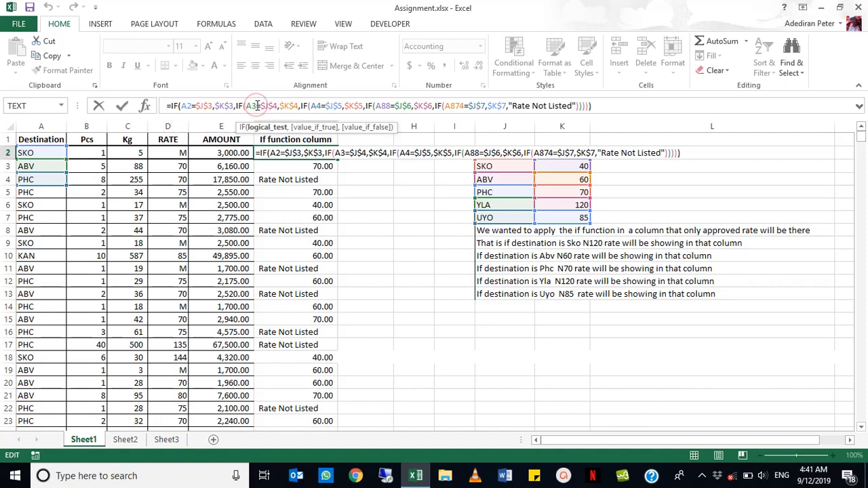
pyautogui.press('BackSpace')
pyautogui.write('2')
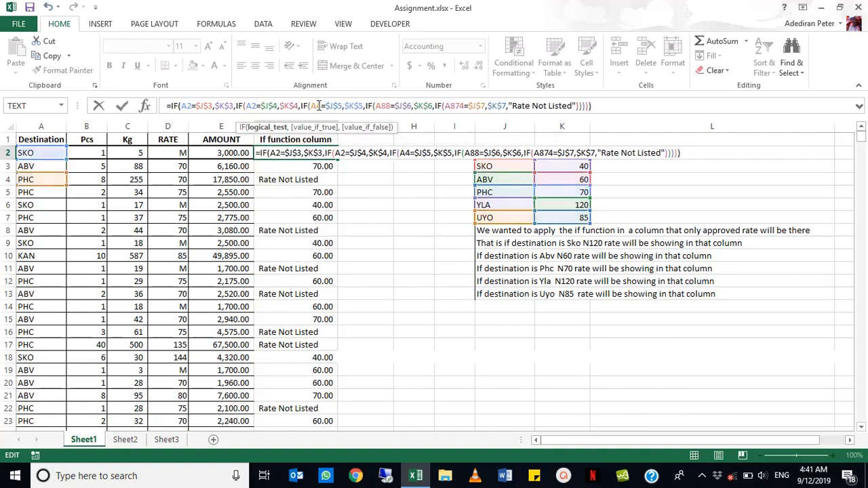
pyautogui.click(318, 106)
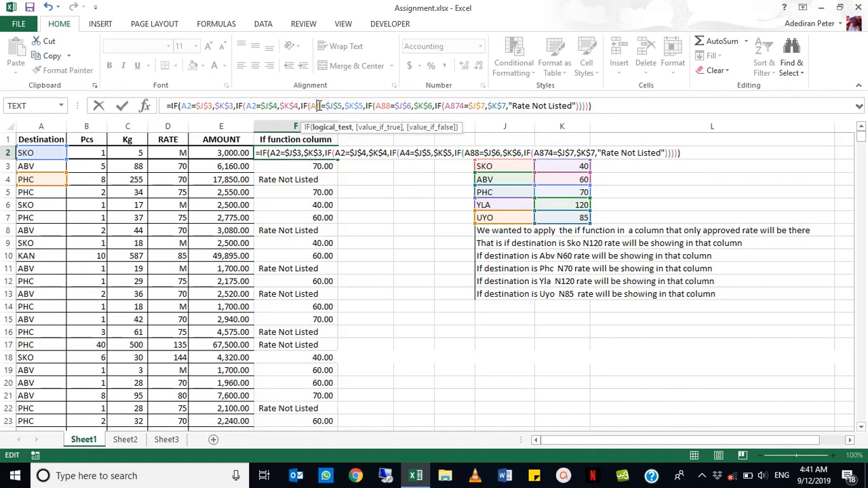
pyautogui.press('Delete')
pyautogui.write('2')
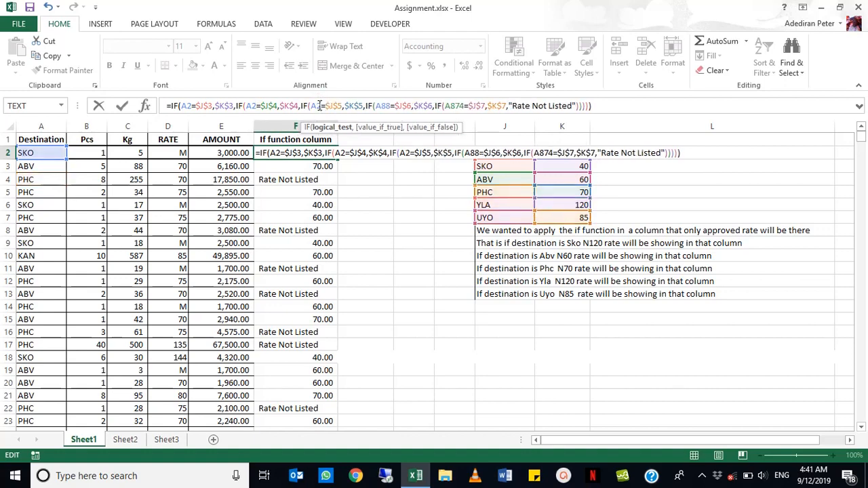
# - Change the tested cell in the fourth and fifth conditions of the F2 formula to A2 and commit the formula
pyautogui.click(390, 105)
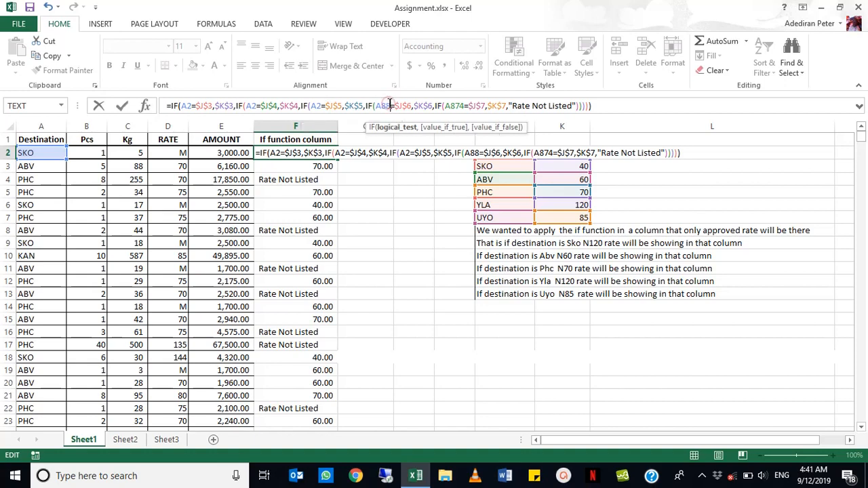
pyautogui.press('BackSpace')
pyautogui.press('BackSpace')
pyautogui.write('2')
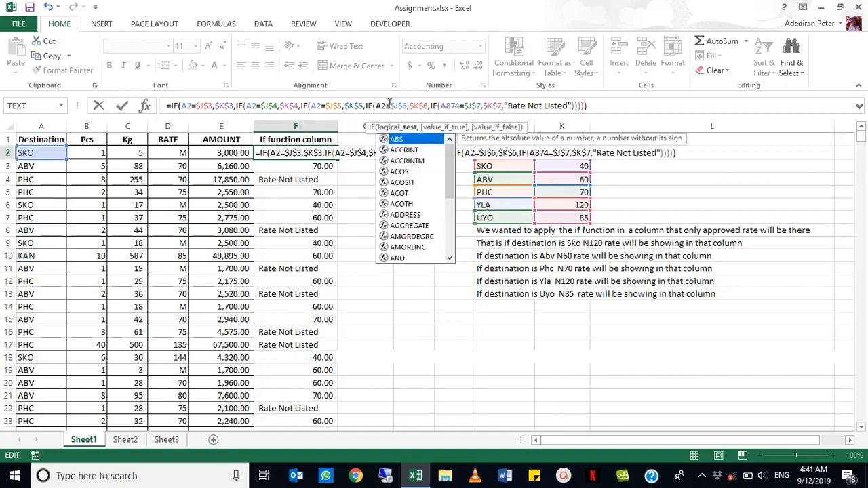
pyautogui.click(459, 106)
pyautogui.press('BackSpace')
pyautogui.press('BackSpace')
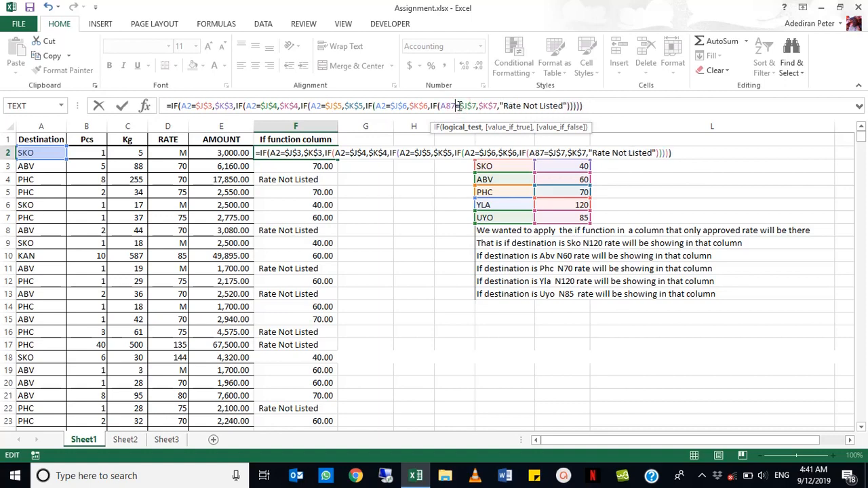
pyautogui.press('BackSpace')
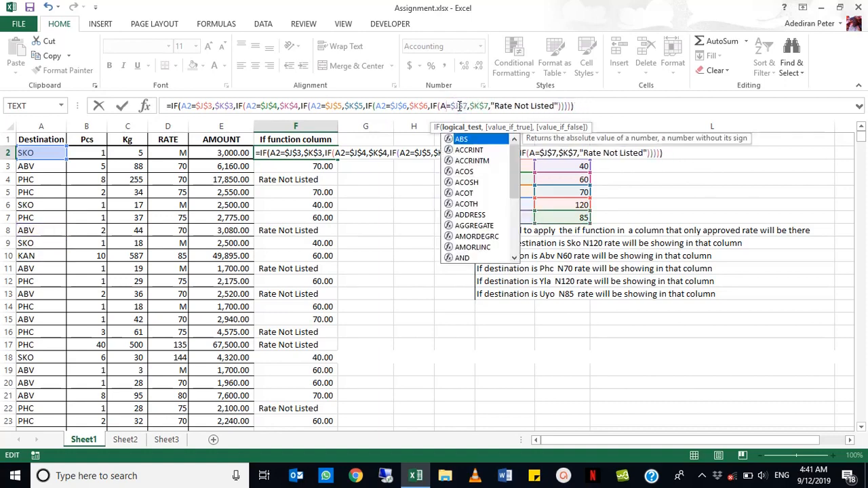
pyautogui.write('2')
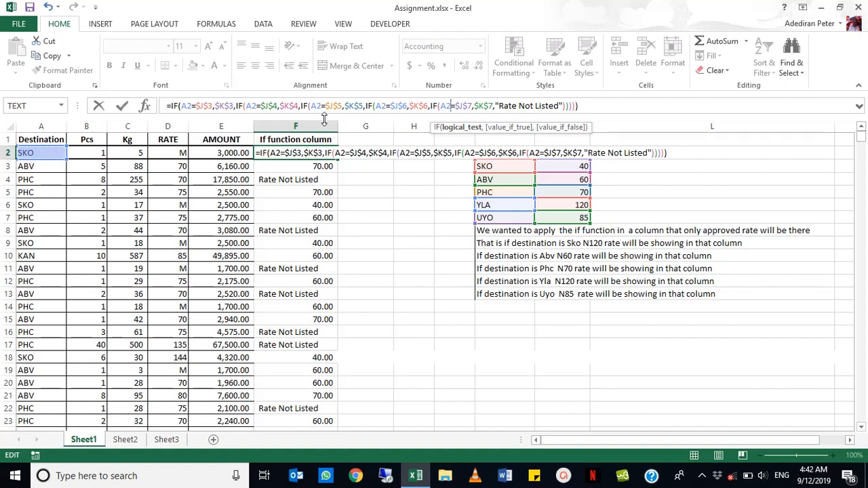
pyautogui.press('Return')
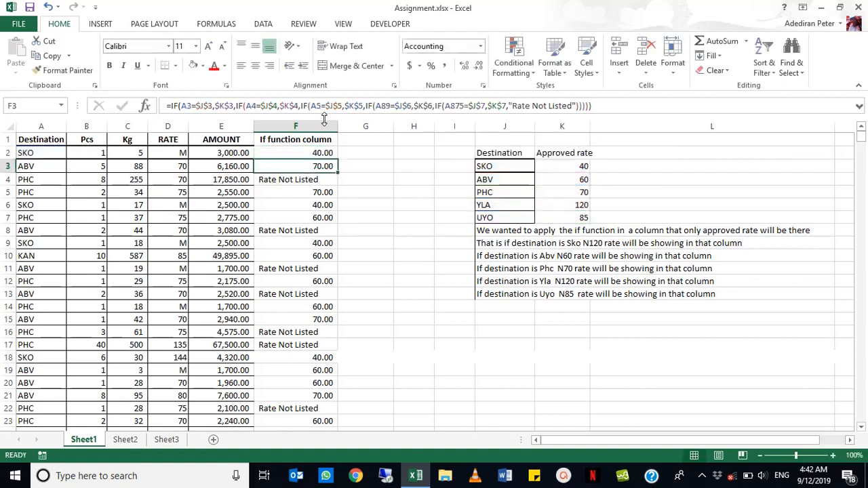
# - Fill the corrected F2 formula down the whole If function column and check the copied formula in F5
pyautogui.click(316, 153)
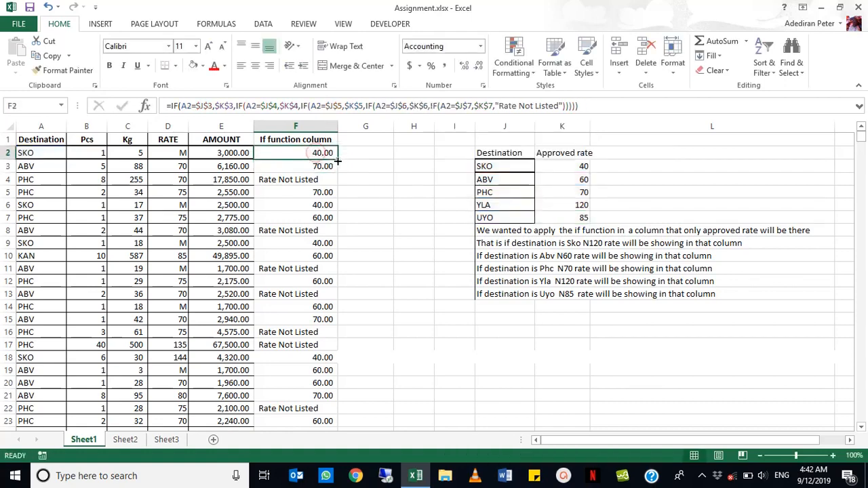
pyautogui.doubleClick(337, 160)
pyautogui.click(318, 190)
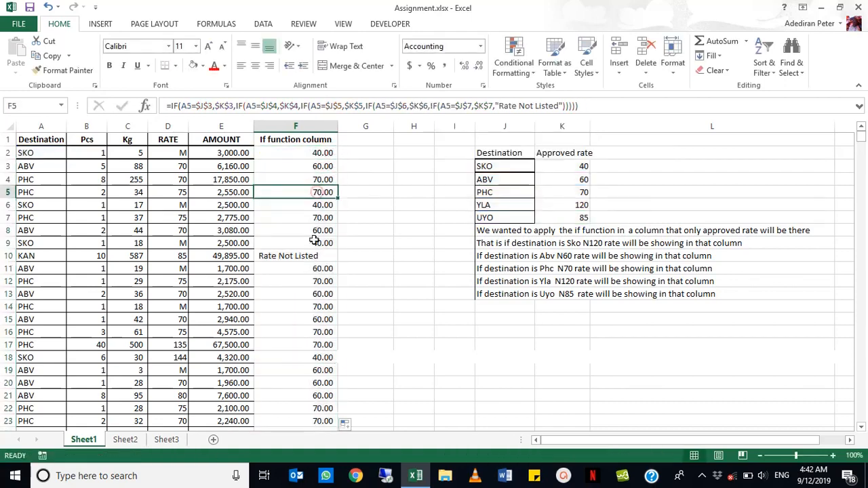
# - Replace the last destination in the approved-rate table, cell J7, with KAN and compare the rate in F10 with K7
pyautogui.click(44, 269)
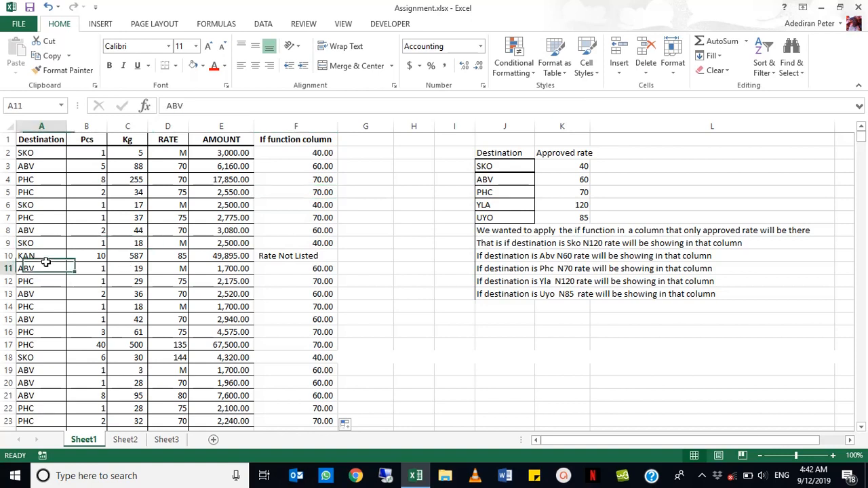
pyautogui.click(29, 256)
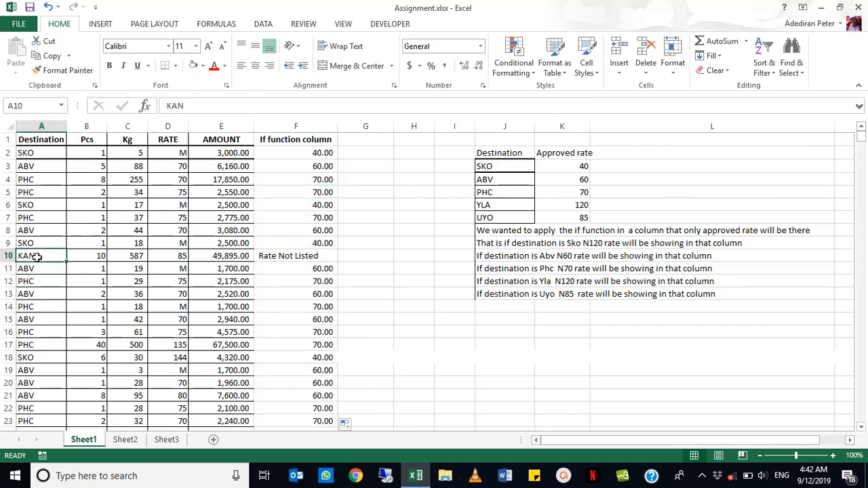
pyautogui.click(487, 218)
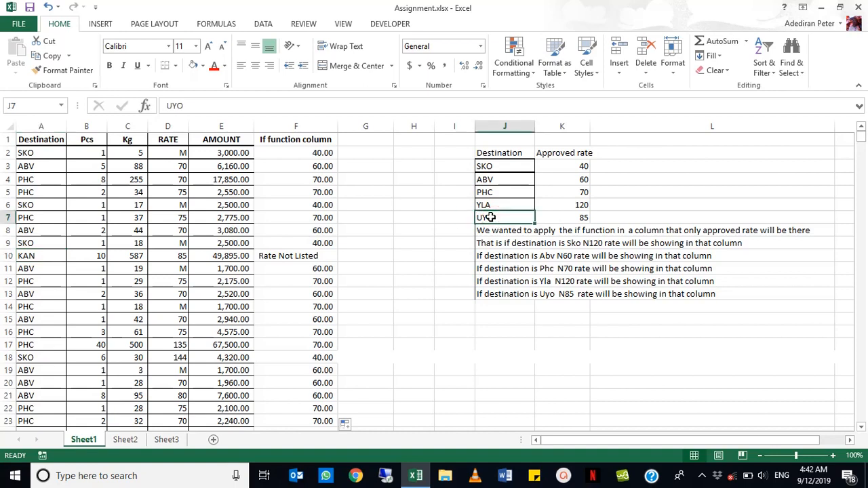
pyautogui.write('K')
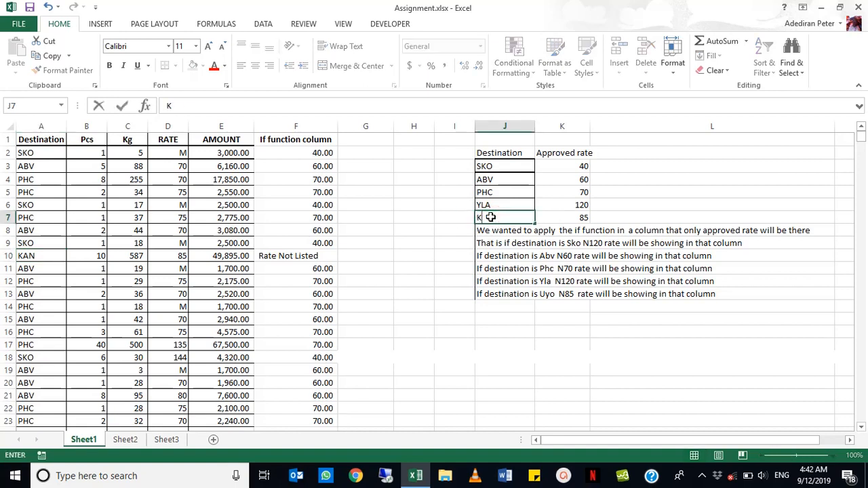
pyautogui.write('AN')
pyautogui.press('Return')
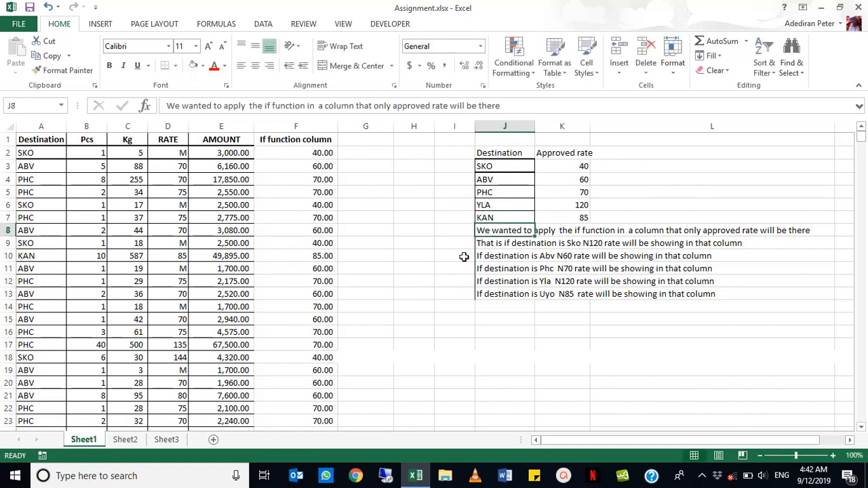
pyautogui.click(310, 254)
pyautogui.click(563, 219)
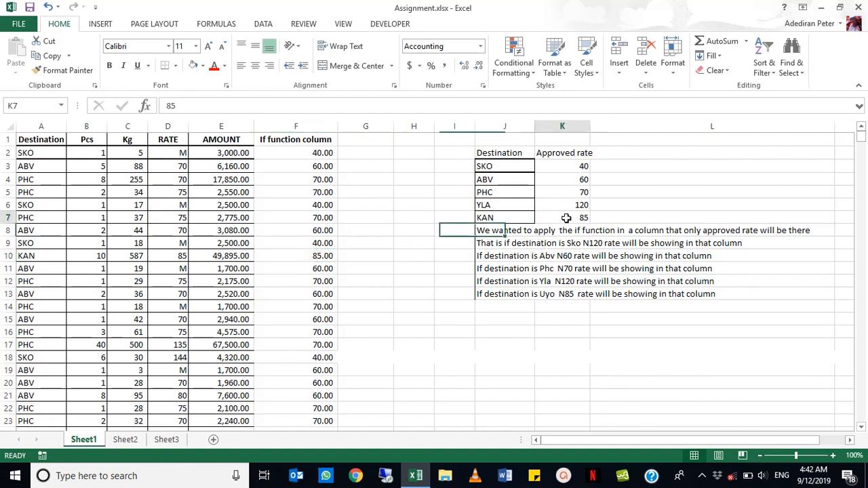
# - Compare the destinations and rates in the approved-rate table with the results in the If function column, including the formula in F9
pyautogui.click(500, 167)
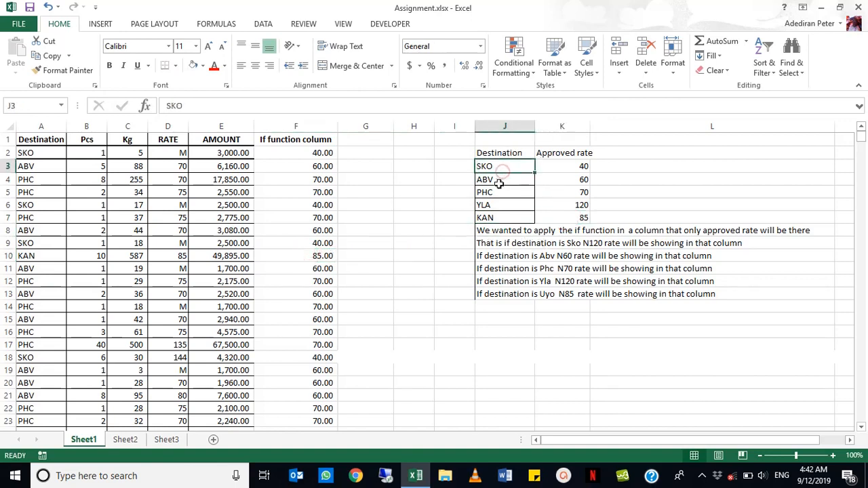
pyautogui.click(498, 191)
pyautogui.click(570, 166)
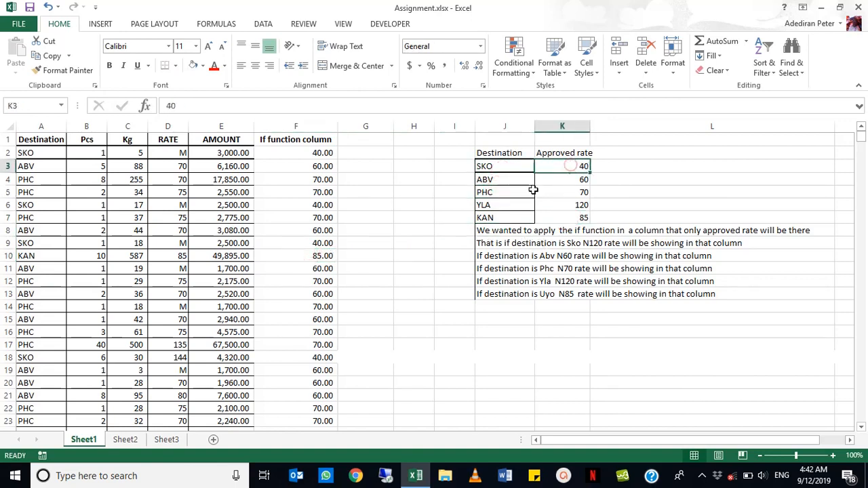
pyautogui.click(507, 180)
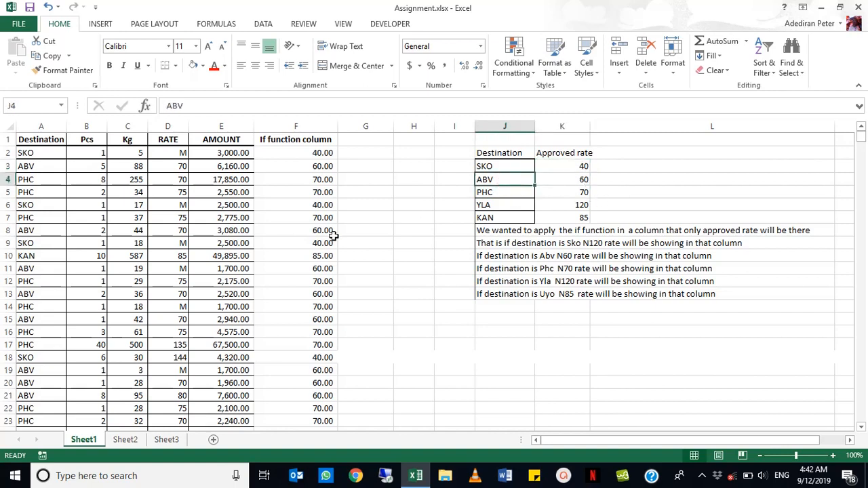
pyautogui.click(291, 284)
pyautogui.click(299, 243)
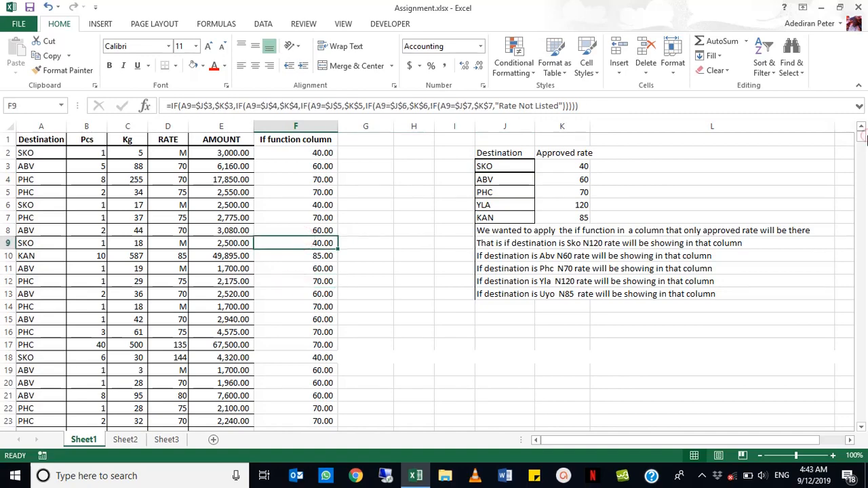
# - Check the formulas for the unlisted destinations in F72, F81 and F91, and return to the start of the sheet
pyautogui.moveTo(863, 137); pyautogui.dragTo(862, 158)
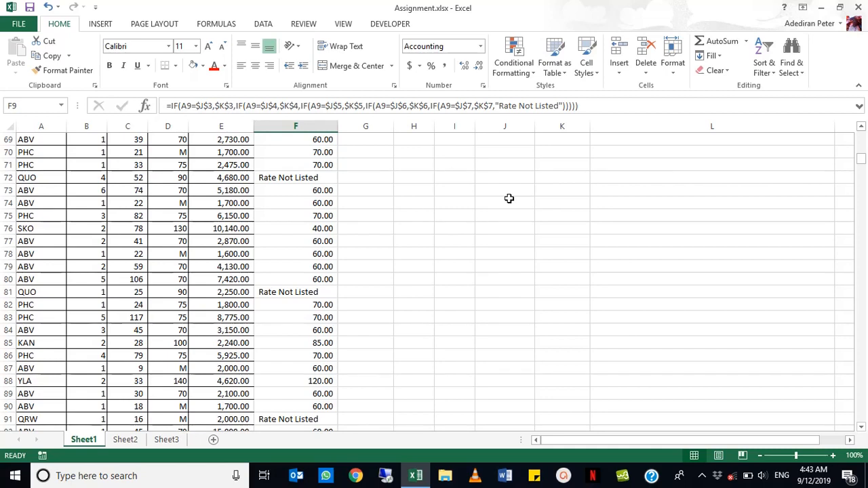
pyautogui.click(280, 180)
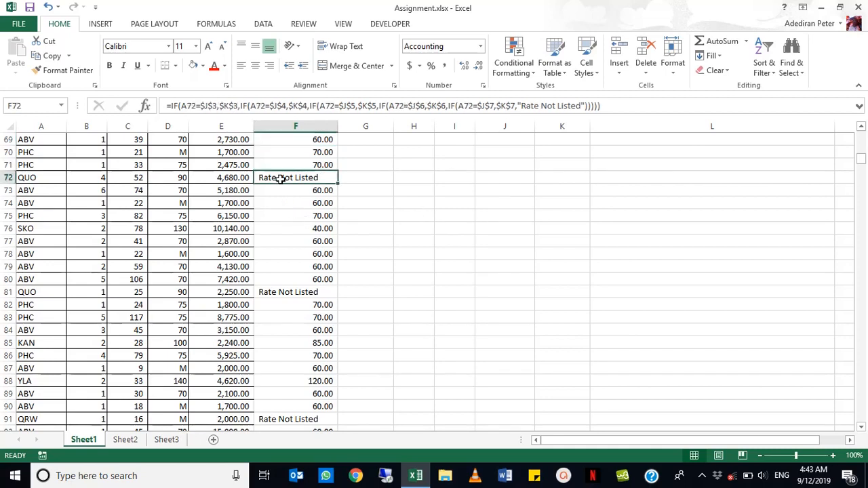
pyautogui.click(288, 291)
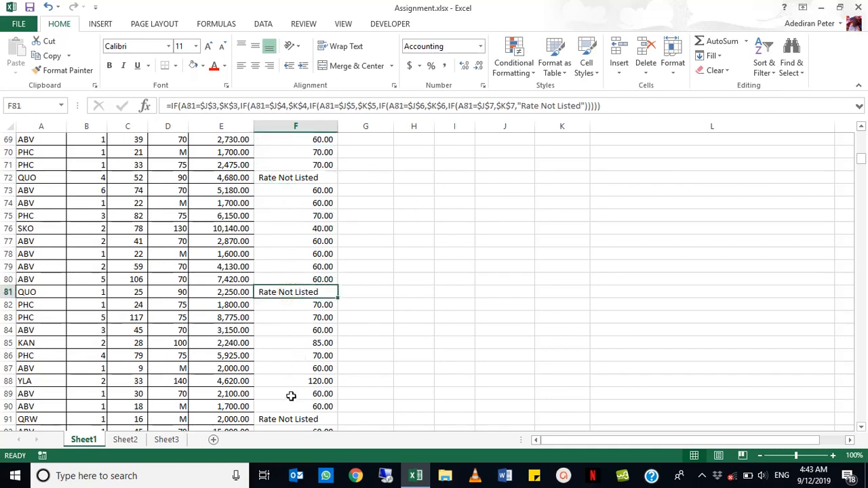
pyautogui.click(288, 416)
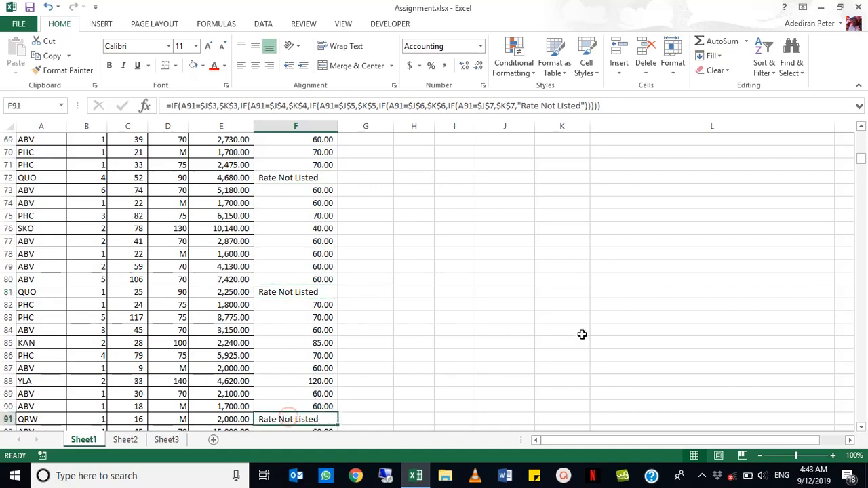
pyautogui.moveTo(859, 163); pyautogui.dragTo(861, 134)
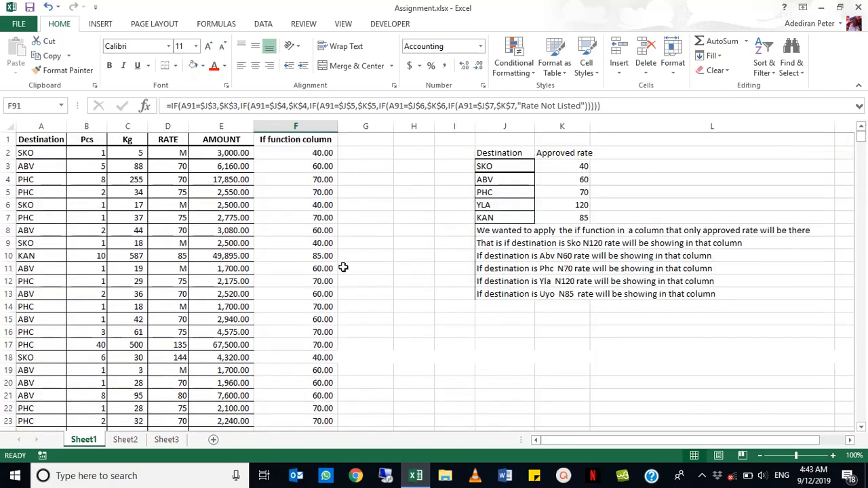
pyautogui.click(232, 282)
pyautogui.click(178, 281)
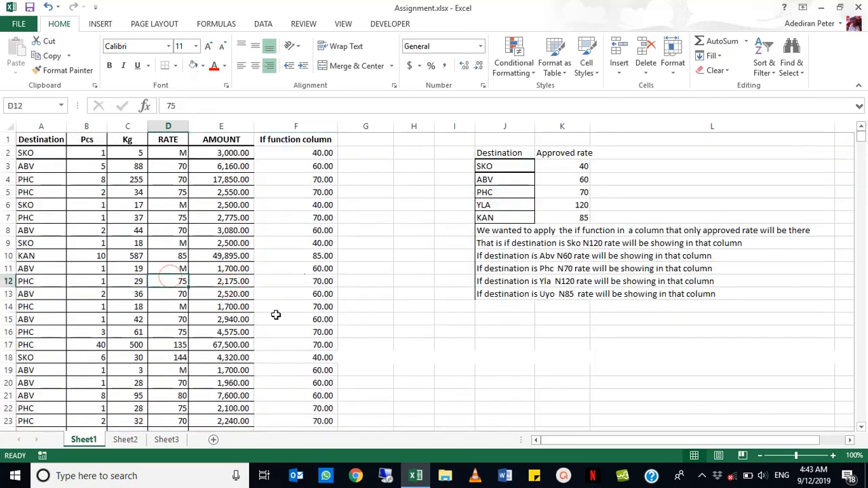